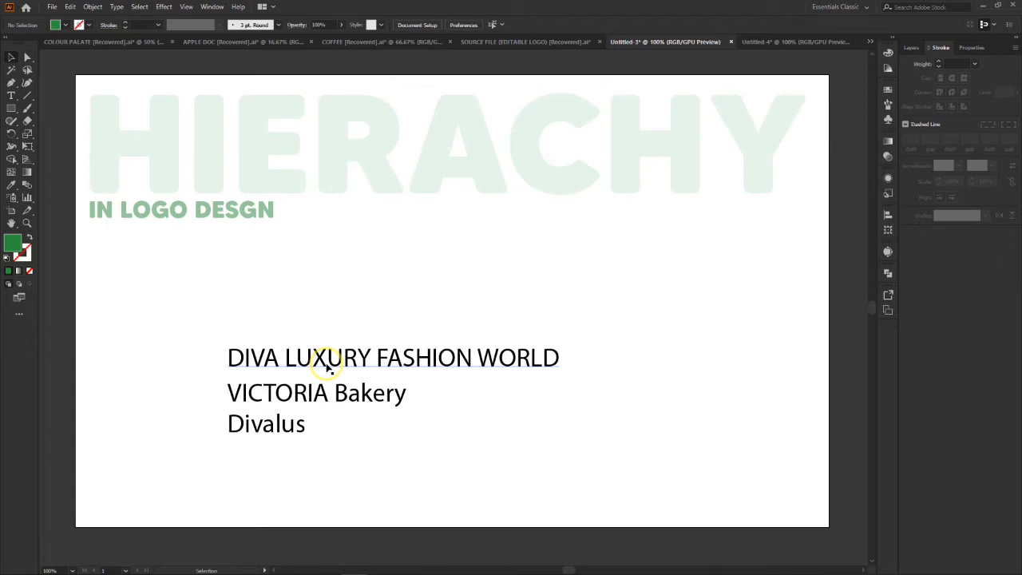
Step: Move the VICTORIA Bakery and Divalus text below the artboard and place the DIVA LUXURY FASHION WORLD line near the artboard's centre
drag(311, 366, 309, 326)
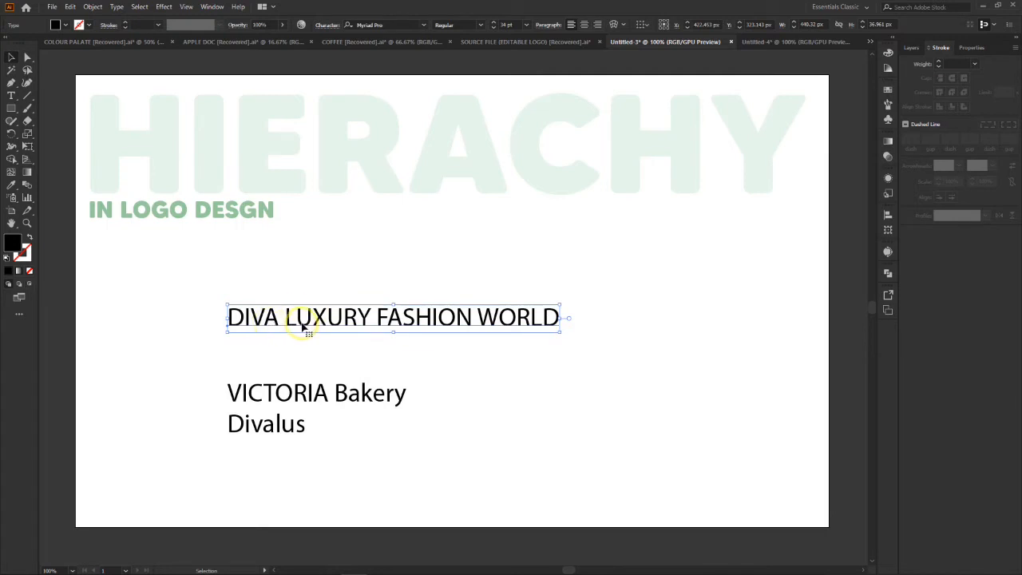
drag(591, 266, 183, 353)
drag(304, 391, 299, 363)
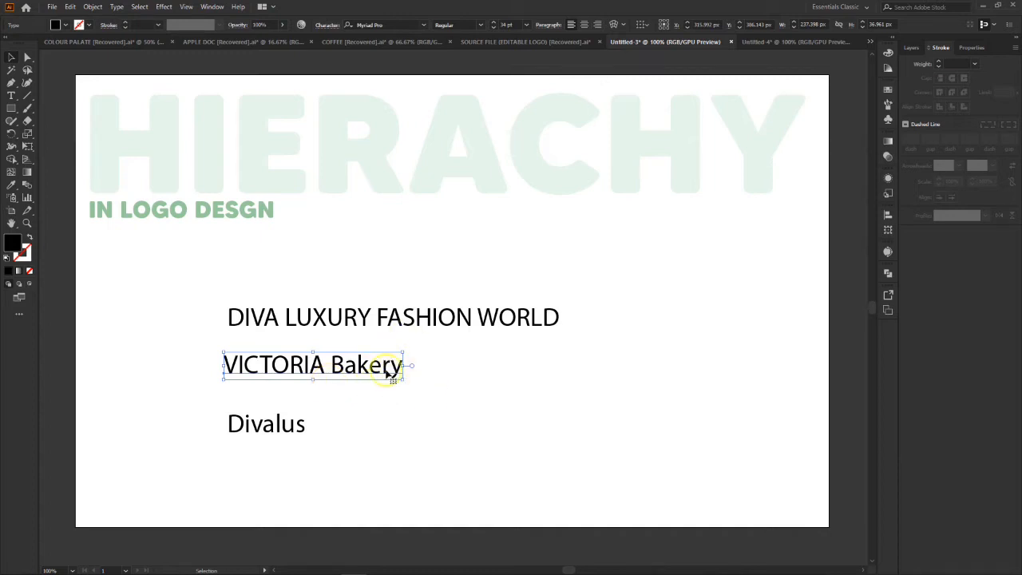
click(274, 429)
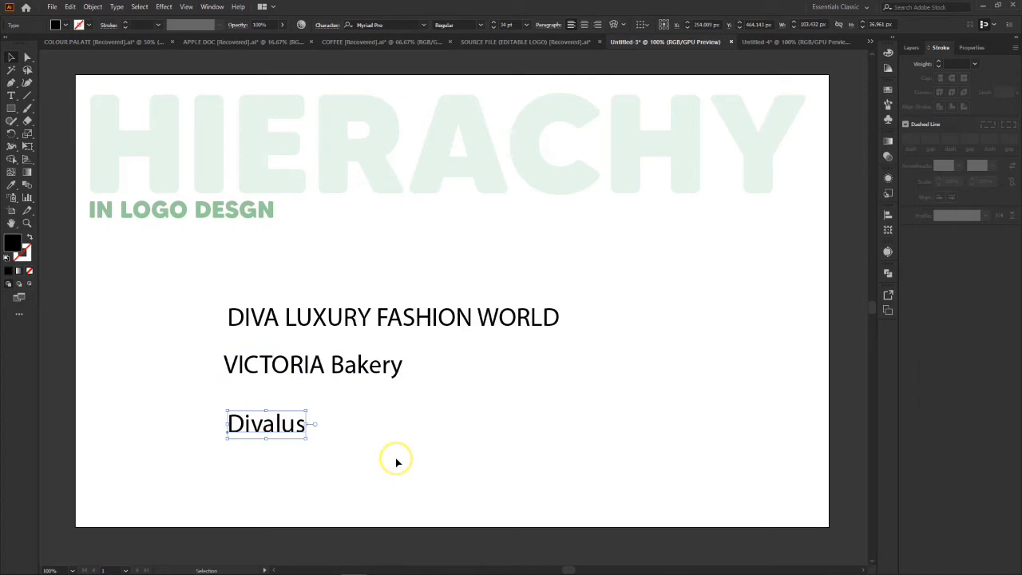
drag(212, 338, 441, 456)
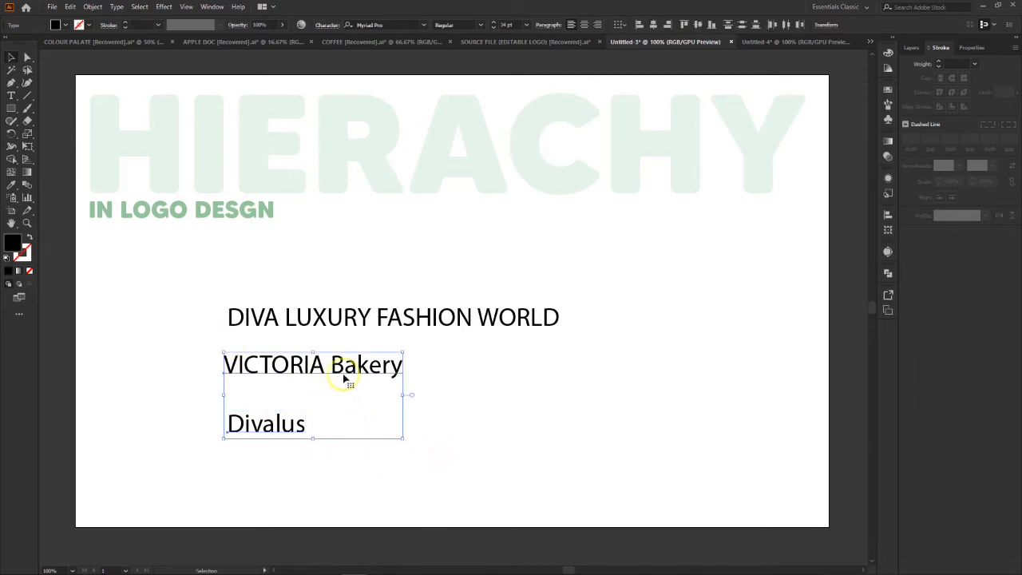
drag(345, 380, 409, 558)
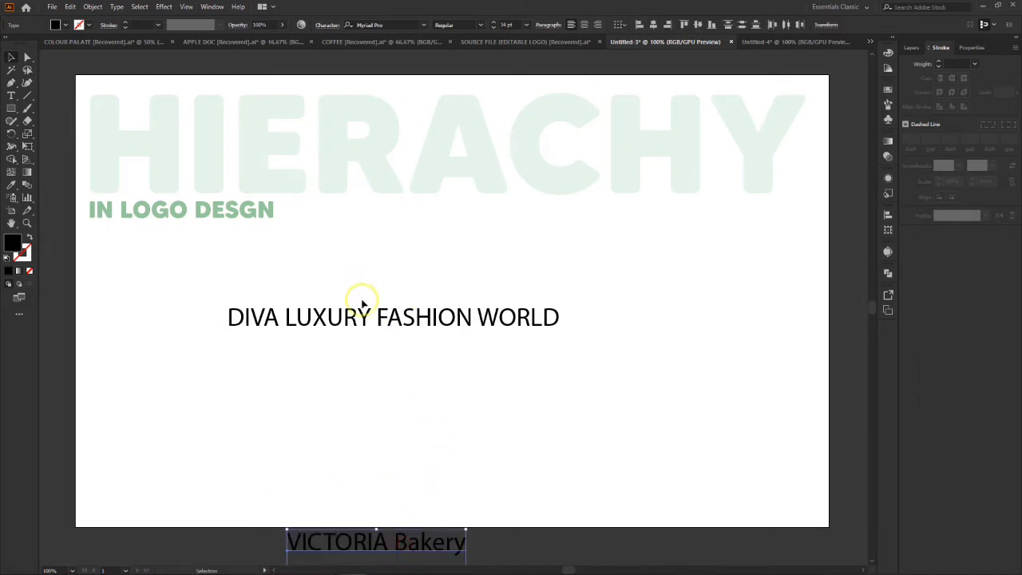
drag(382, 323, 434, 341)
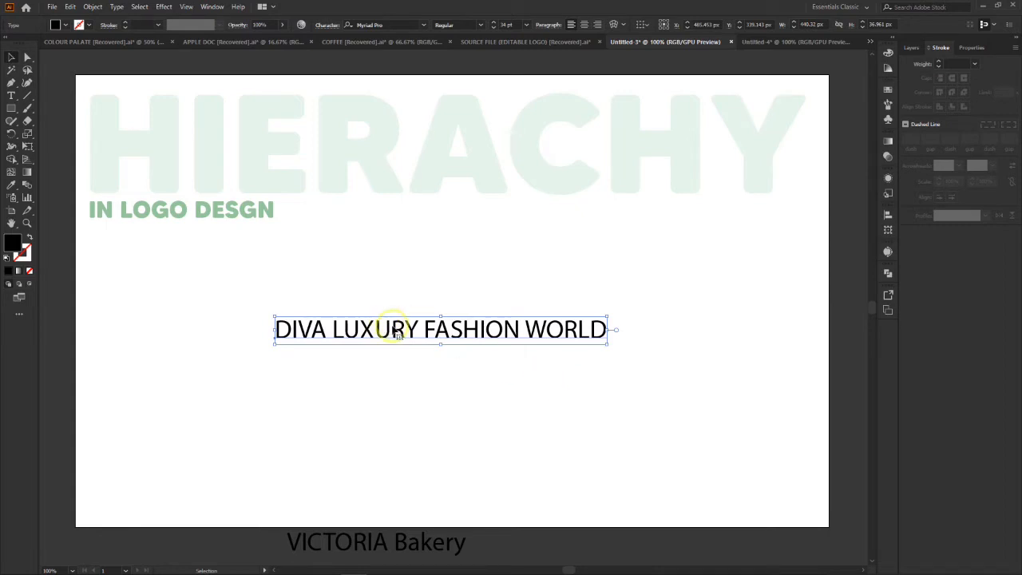
Step: Duplicate the DIVA LUXURY FASHION WORLD line directly below, then trim the upper copy to DIVA LUXURY and the lower to FASHION WORLD
drag(395, 331, 393, 378)
click(11, 95)
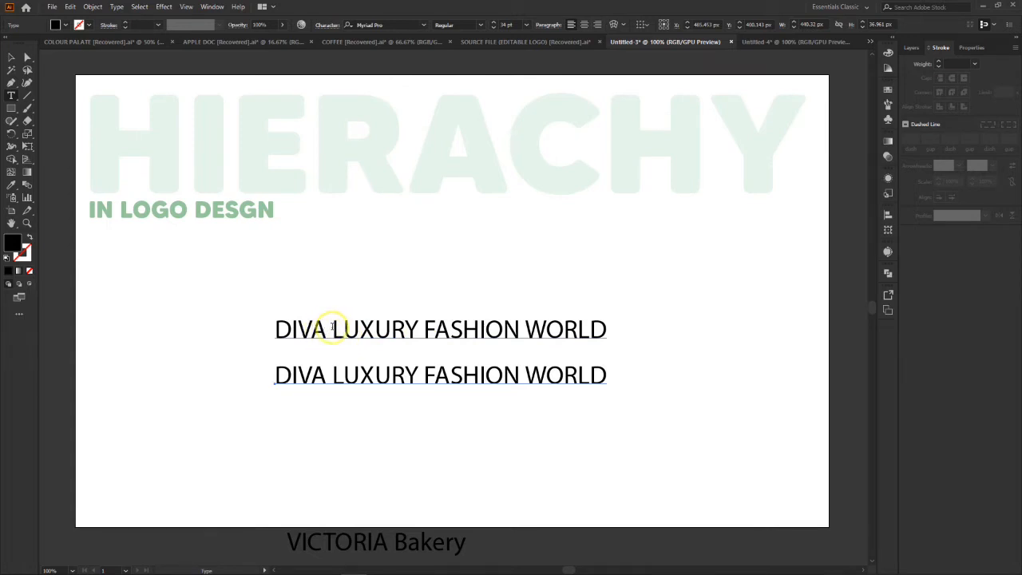
drag(332, 328, 612, 329)
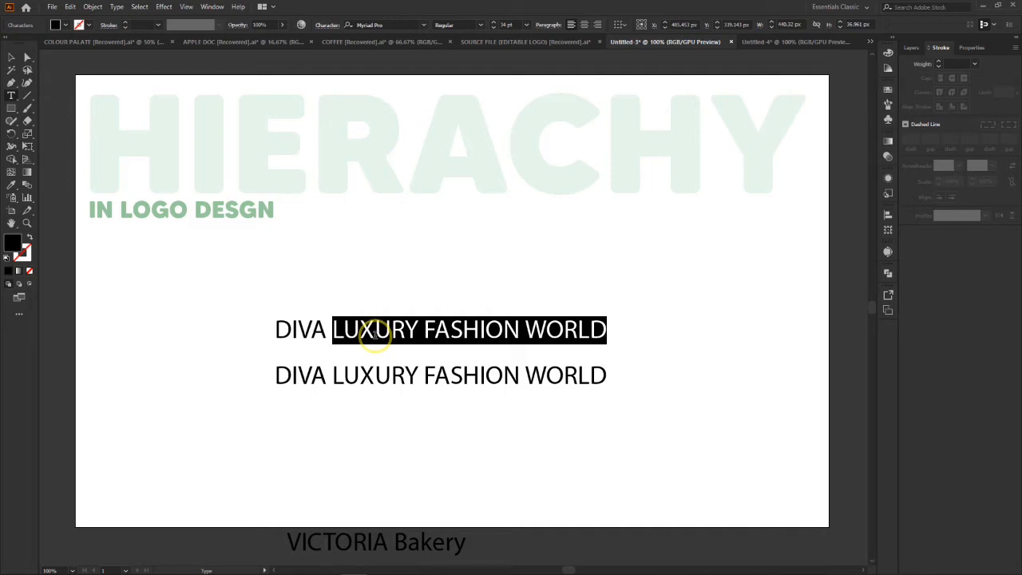
click(429, 331)
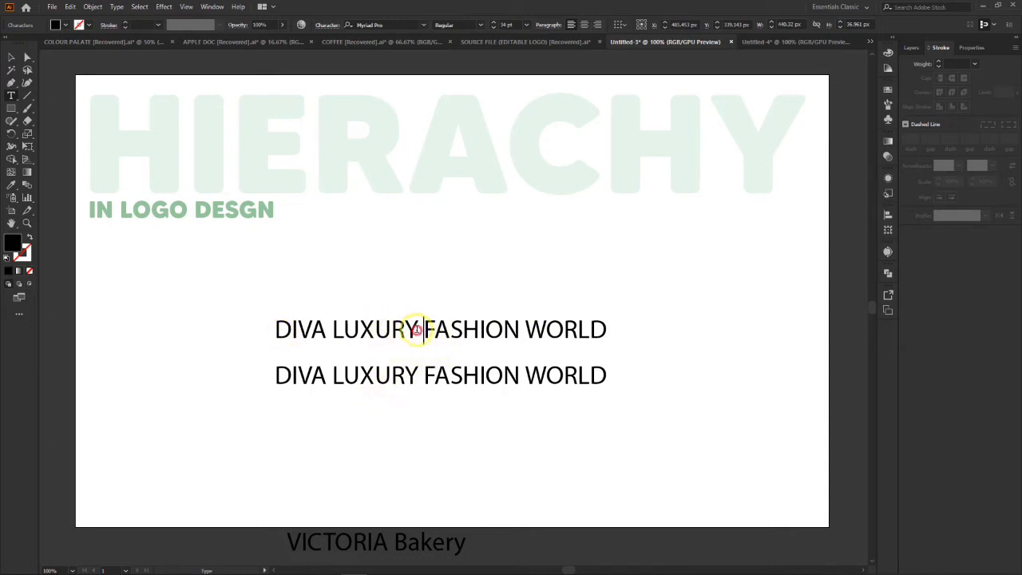
drag(417, 330, 643, 338)
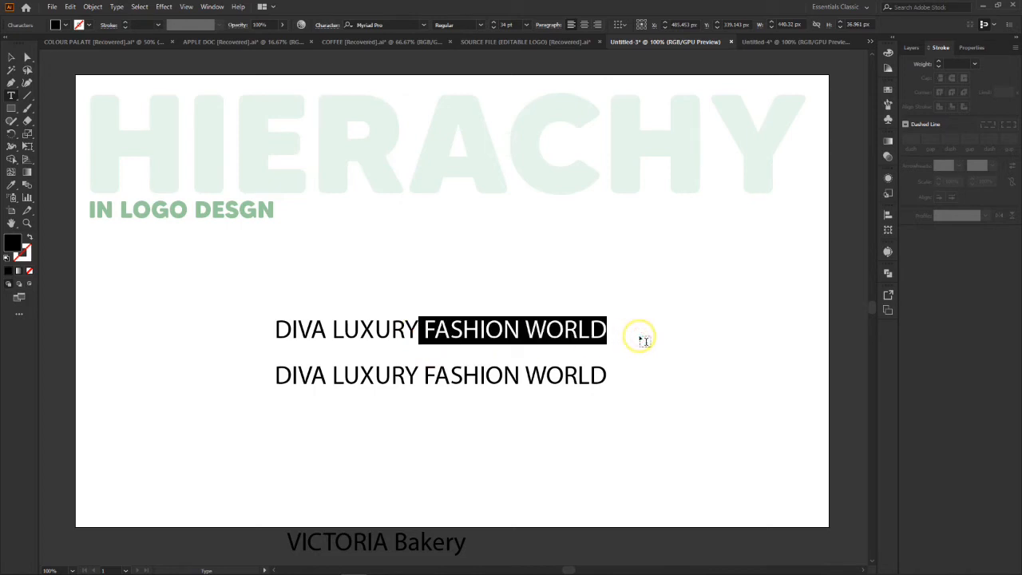
key(BackSpace)
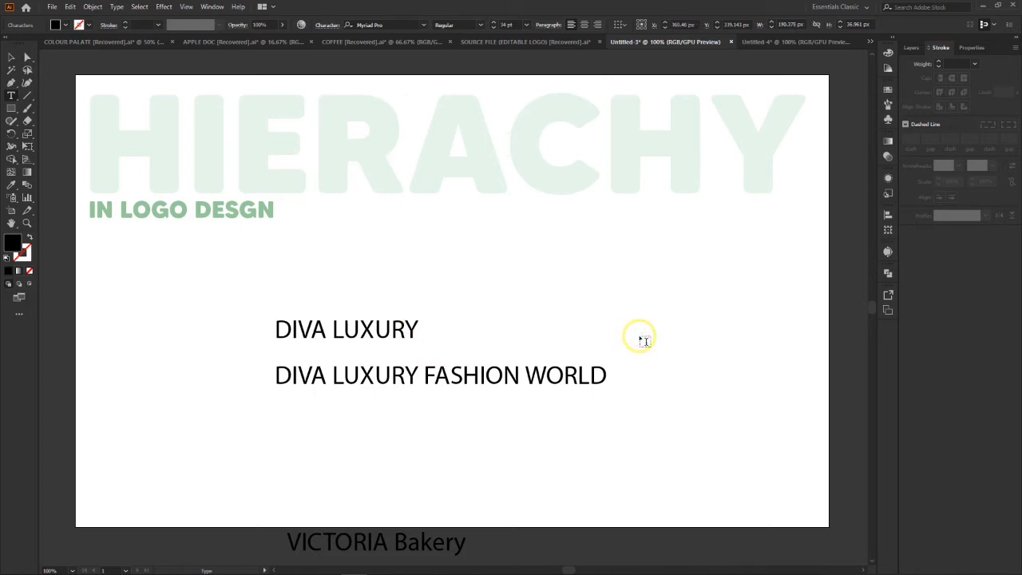
drag(428, 374, 257, 389)
key(BackSpace)
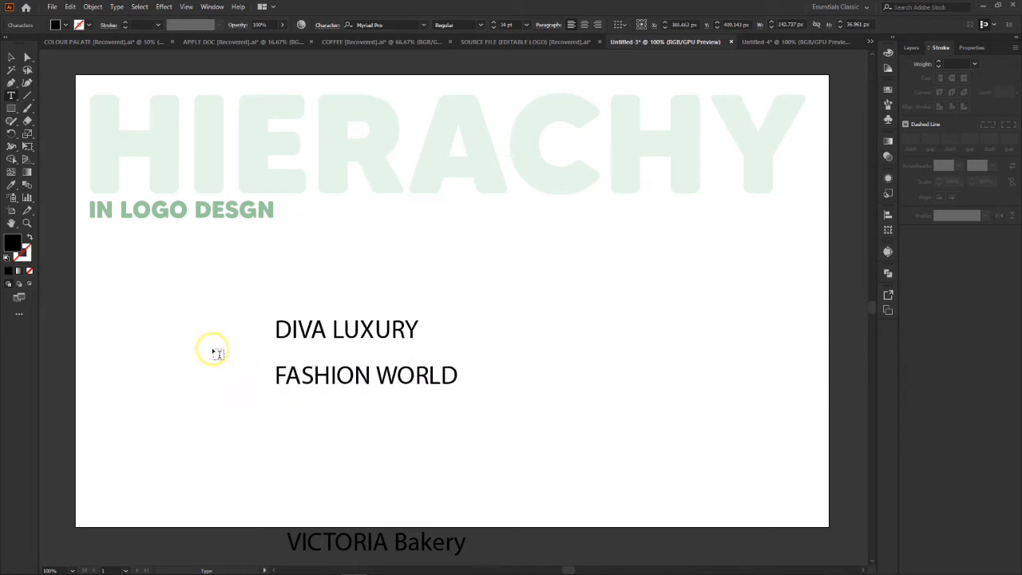
Step: Bring DIVA LUXURY down close above FASHION WORLD and move both lines together toward the right of the artboard
click(11, 58)
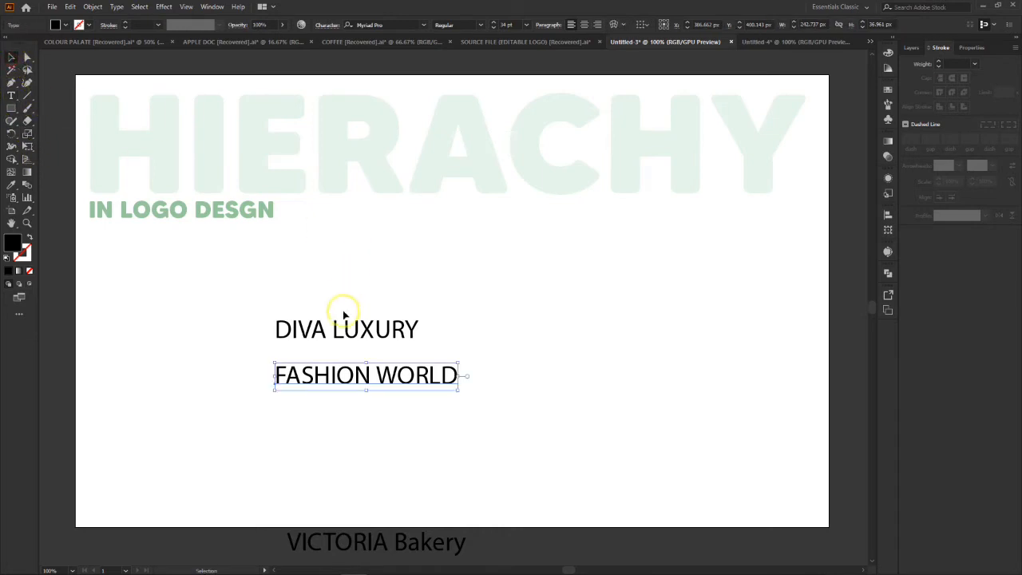
drag(344, 327, 349, 349)
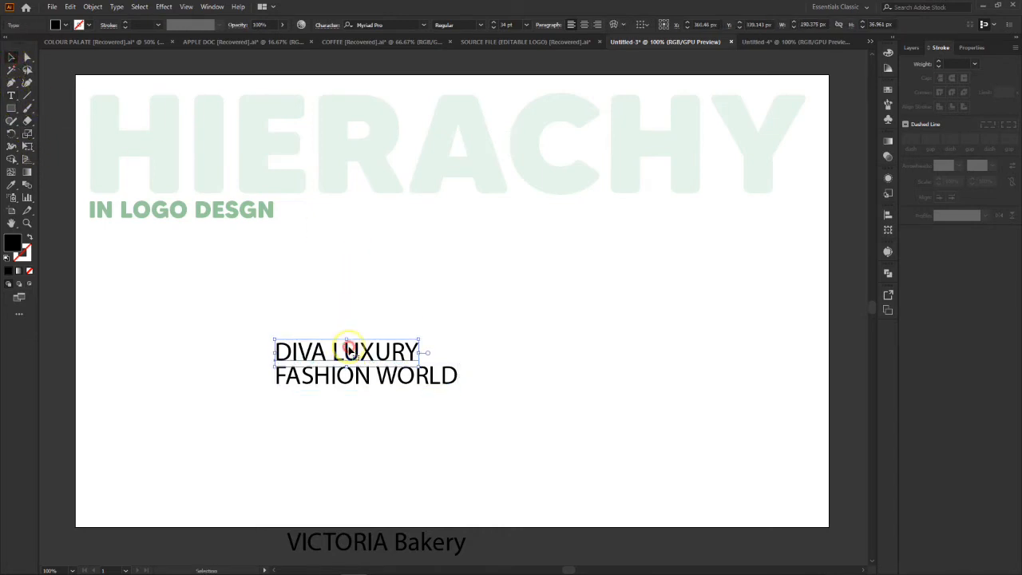
drag(233, 321, 503, 424)
drag(352, 354, 500, 322)
Step: Draw a black square about 98 px wide left of the two text lines and move square and text together down and left
click(12, 108)
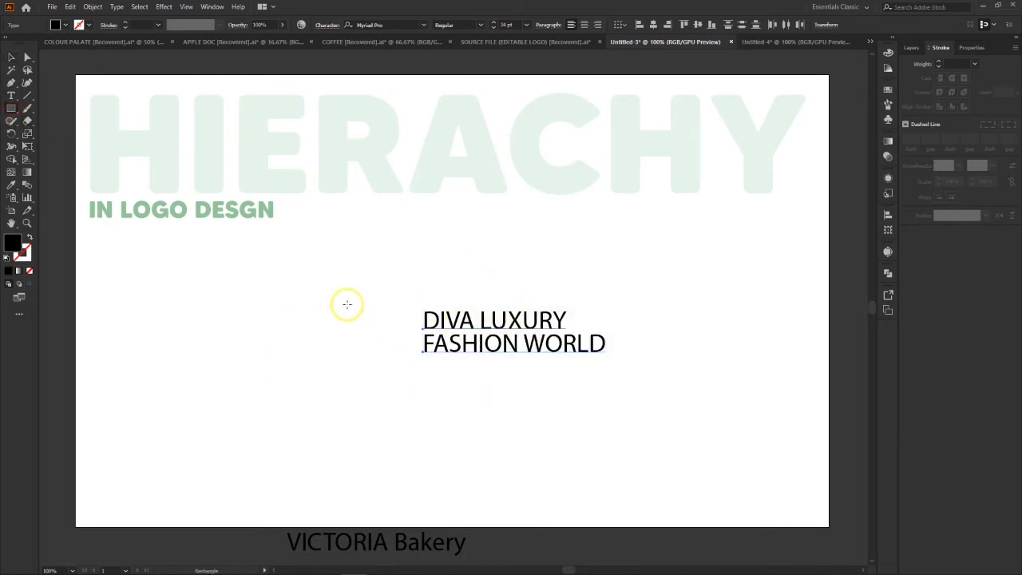
drag(343, 294, 416, 369)
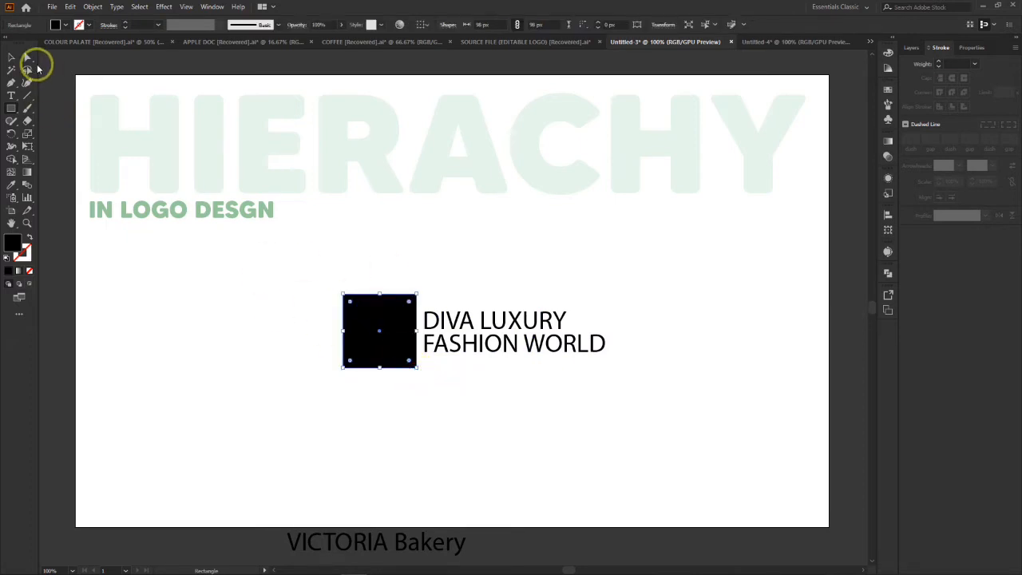
click(27, 57)
click(463, 233)
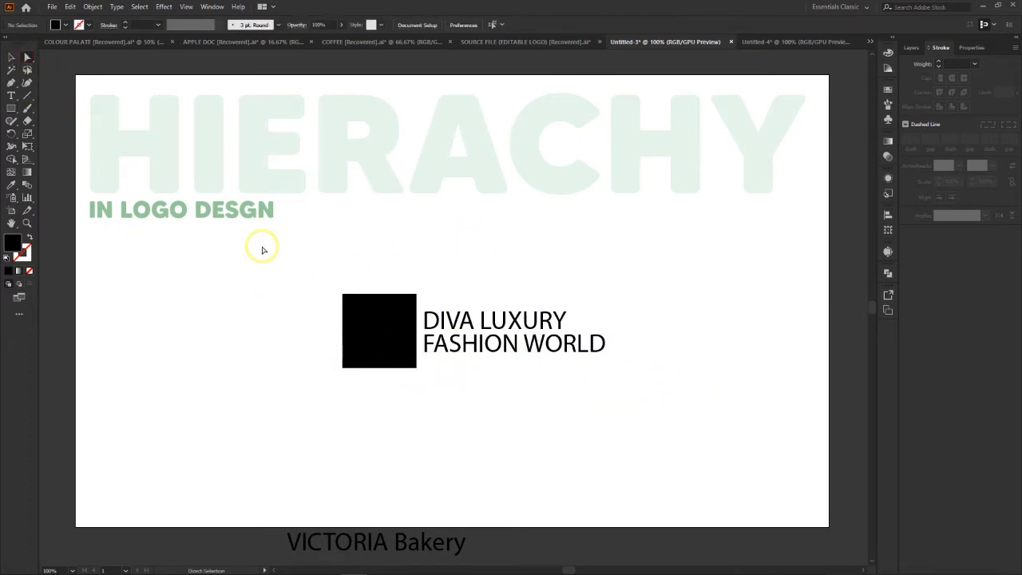
drag(301, 280, 662, 450)
drag(404, 319, 361, 369)
click(605, 350)
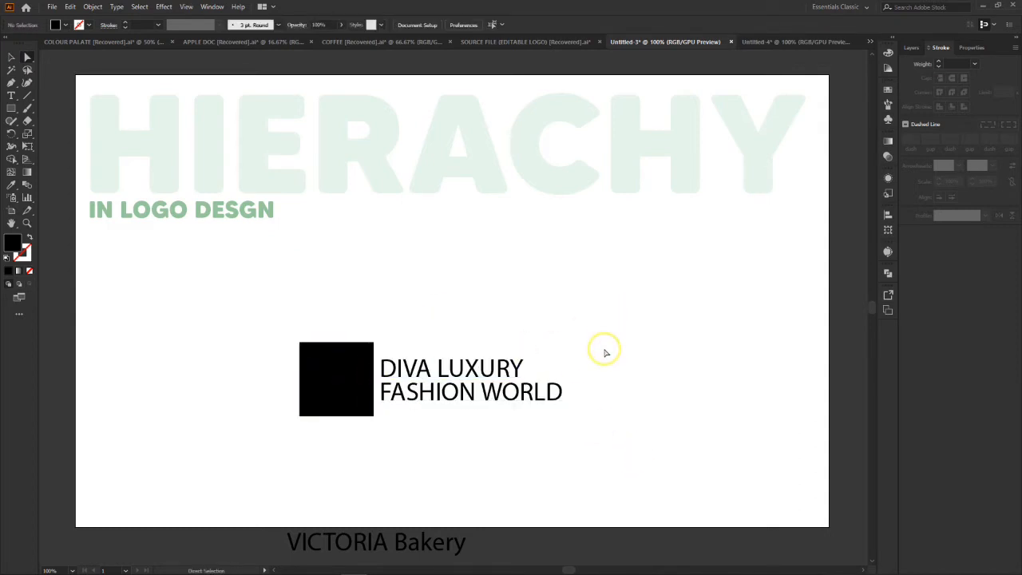
Step: Try placing the black square above the two text lines, and return it to their left side
drag(325, 391, 436, 326)
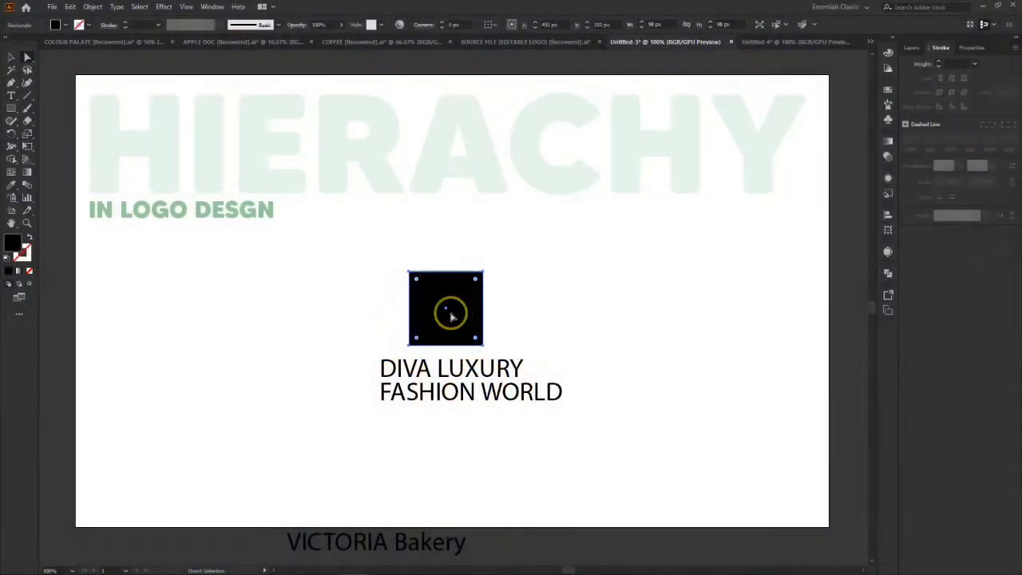
drag(312, 244, 644, 504)
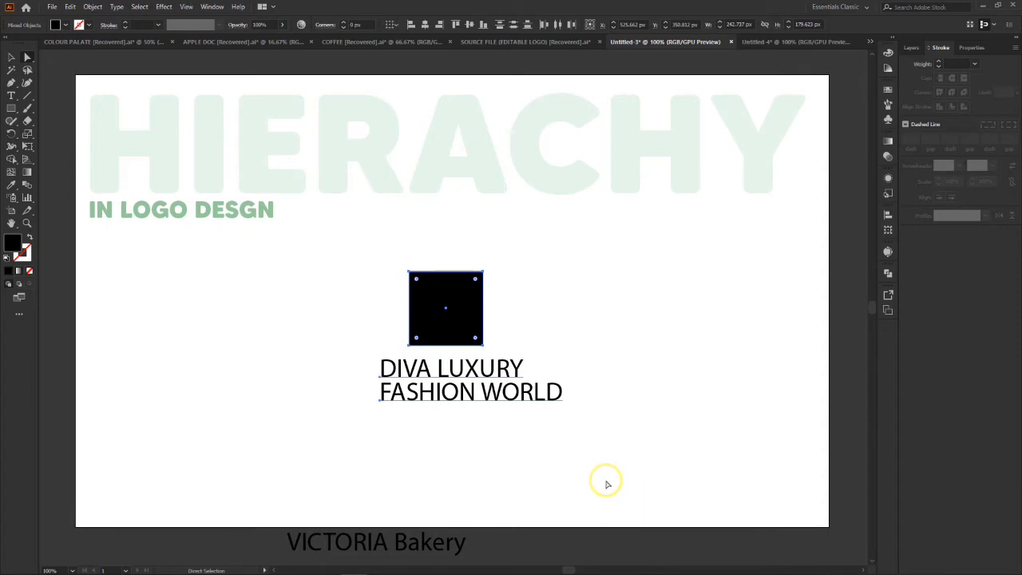
click(572, 357)
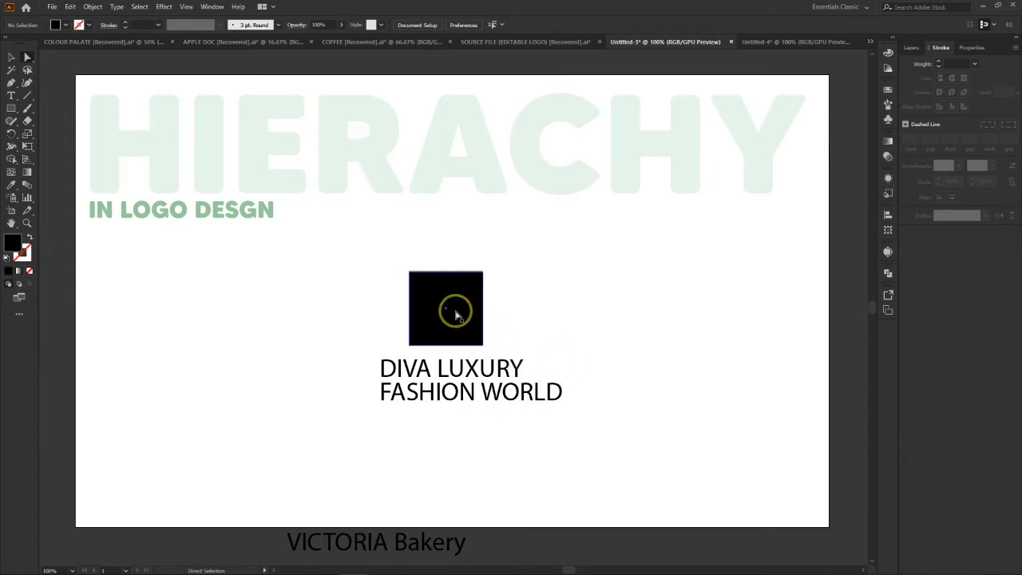
drag(456, 314, 338, 369)
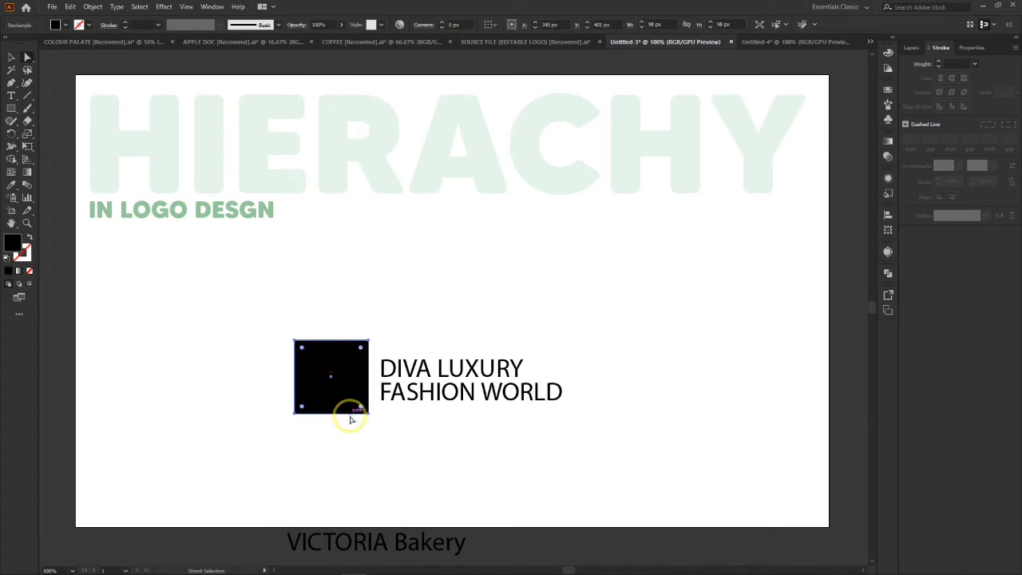
Step: Set the font of both the DIVA LUXURY and FASHION WORLD lines to Nexa Bold
click(432, 373)
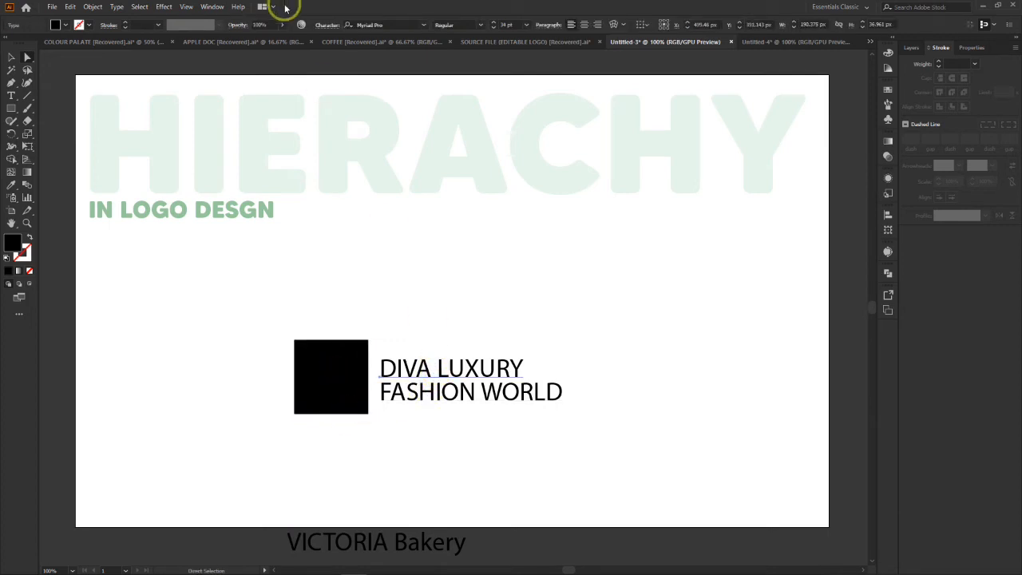
click(373, 25)
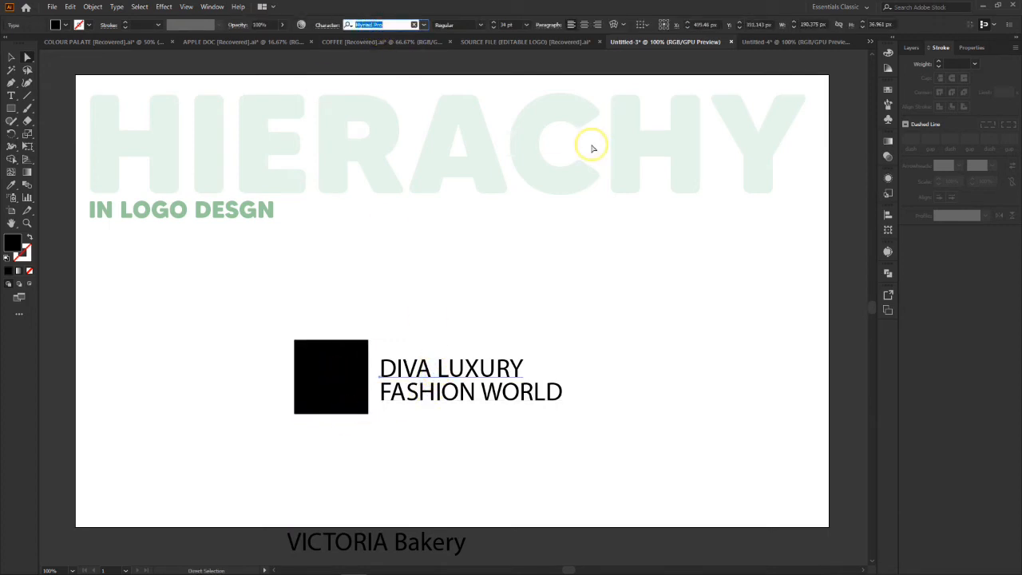
text(Nex)
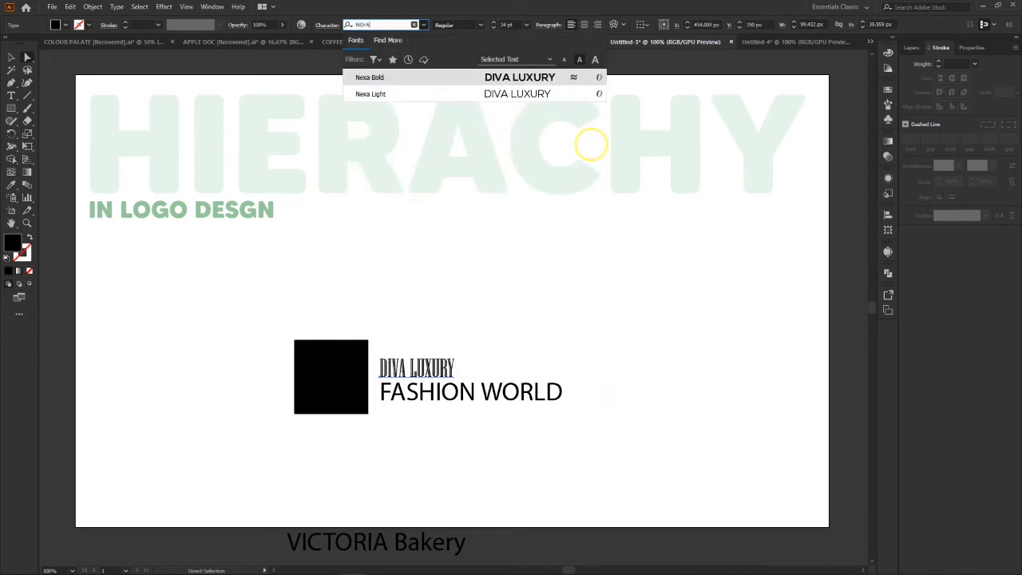
text(a)
click(486, 80)
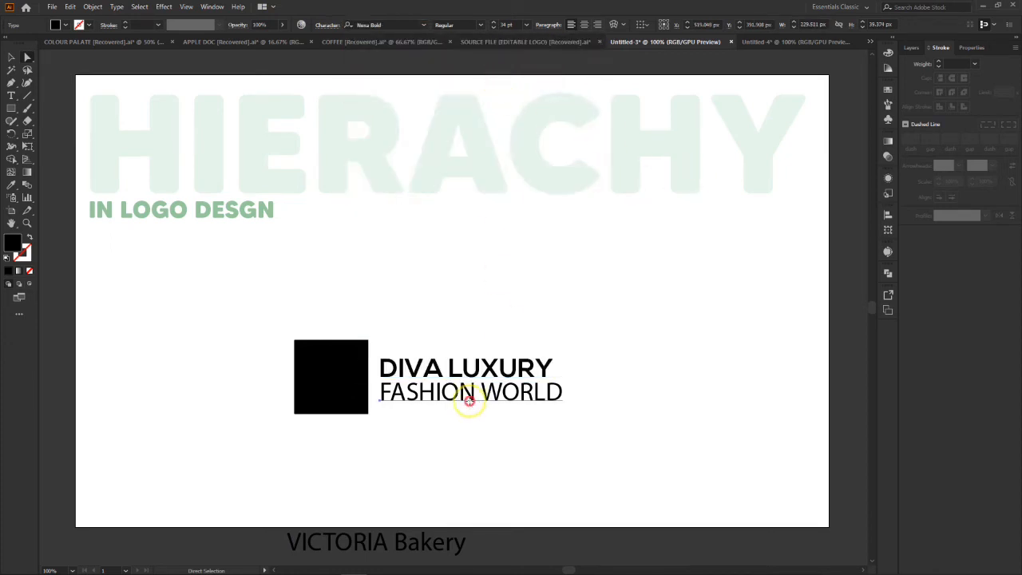
click(374, 25)
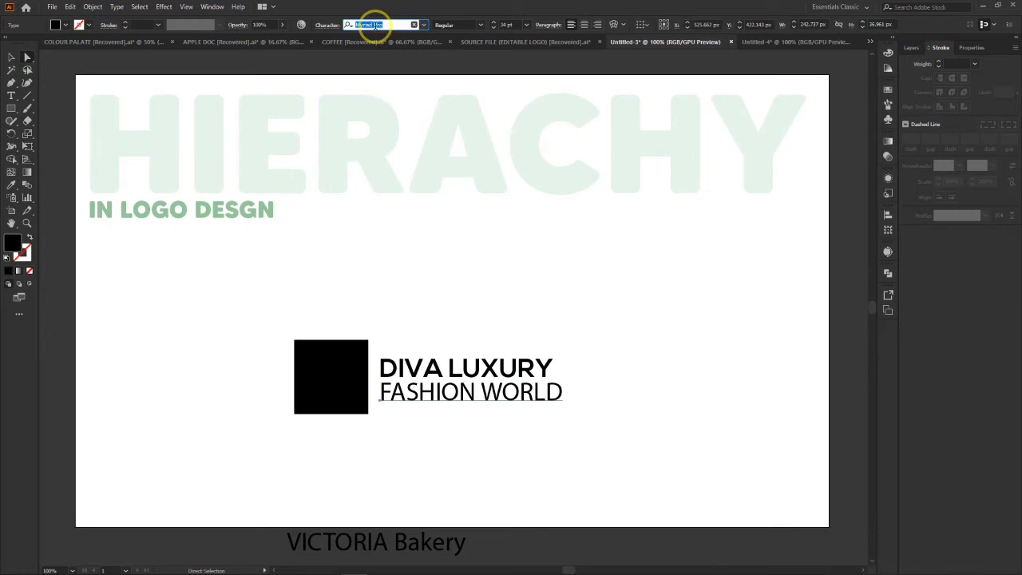
text(NEXA)
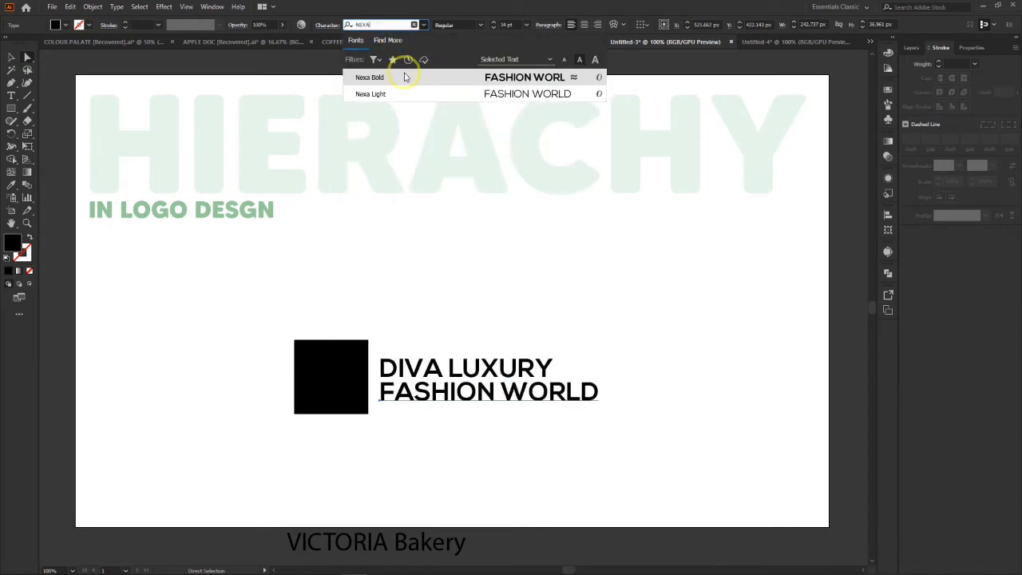
click(405, 76)
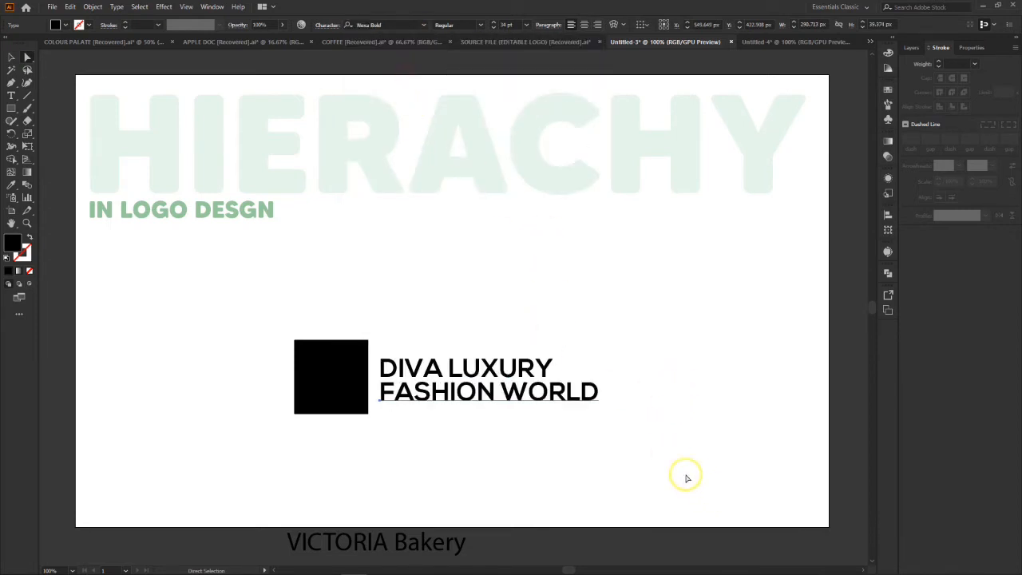
click(643, 345)
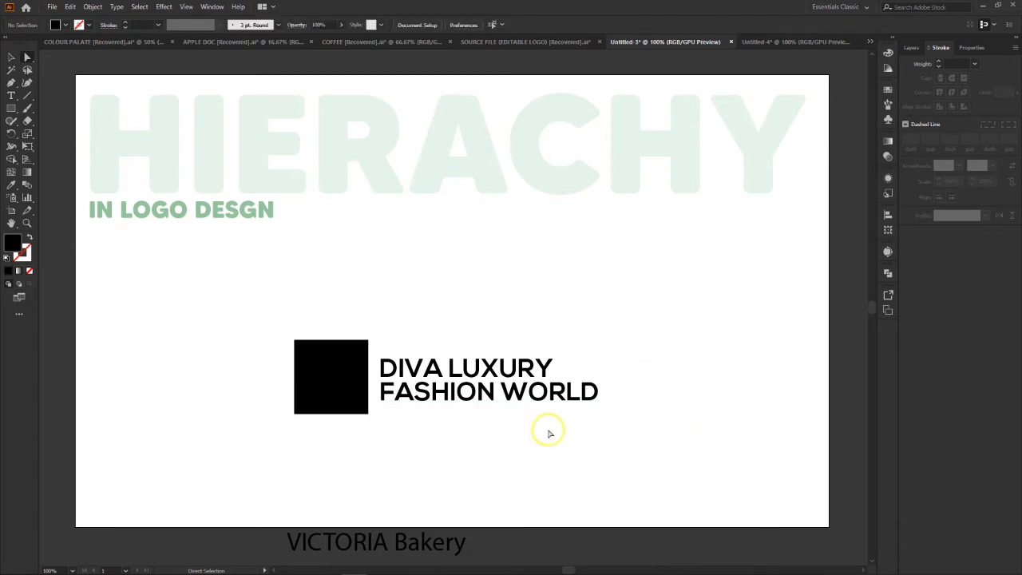
Step: Nudge the FASHION WORLD line slightly down to widen the gap below DIVA LUXURY
click(484, 394)
key(Down)
key(Down)
key(Down)
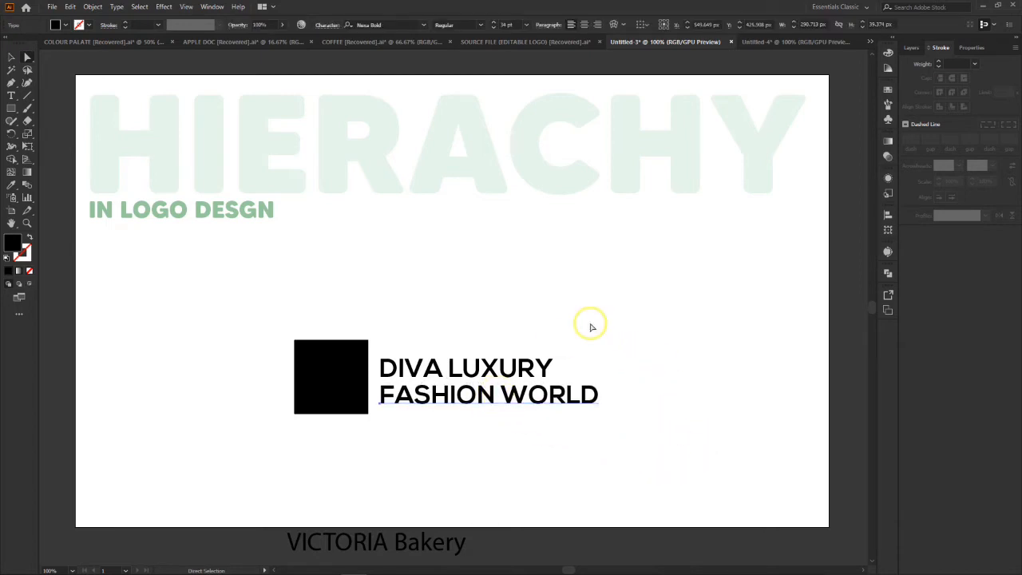
shift+click(540, 380)
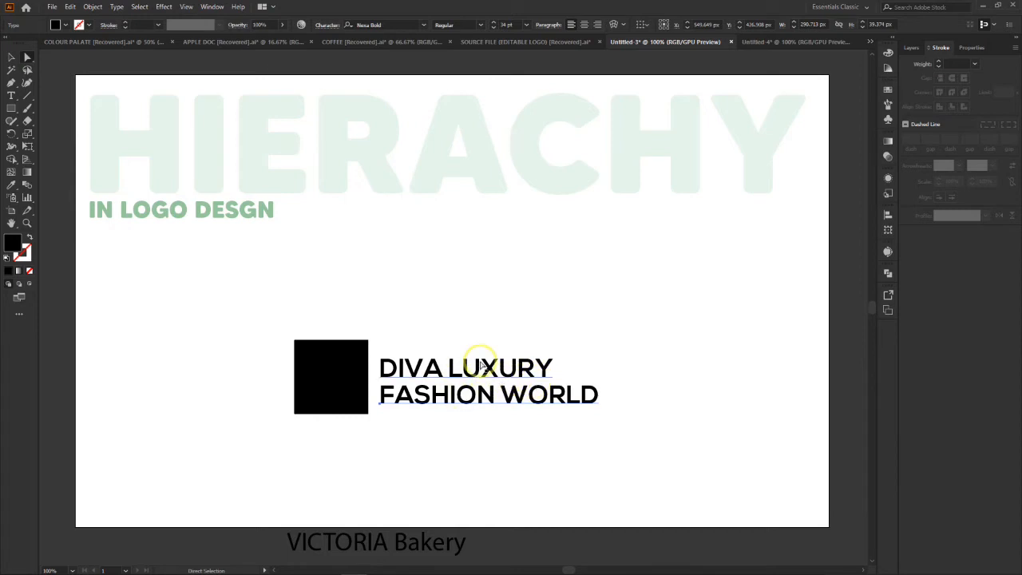
drag(667, 347, 418, 420)
click(601, 345)
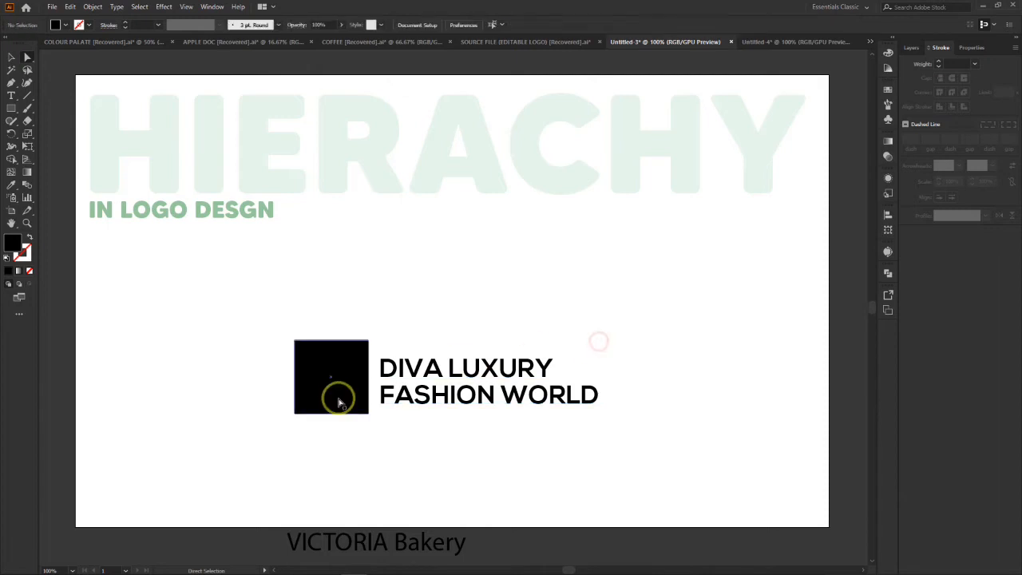
Step: Round the black square's upper-right and lower-left corners into a leaf-like shape
click(338, 397)
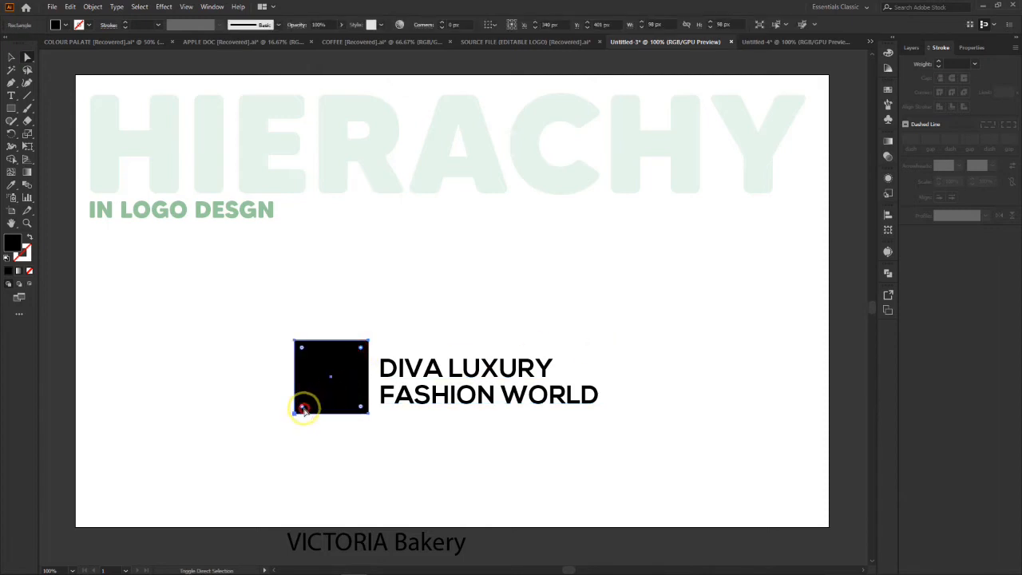
drag(303, 408, 338, 376)
click(472, 282)
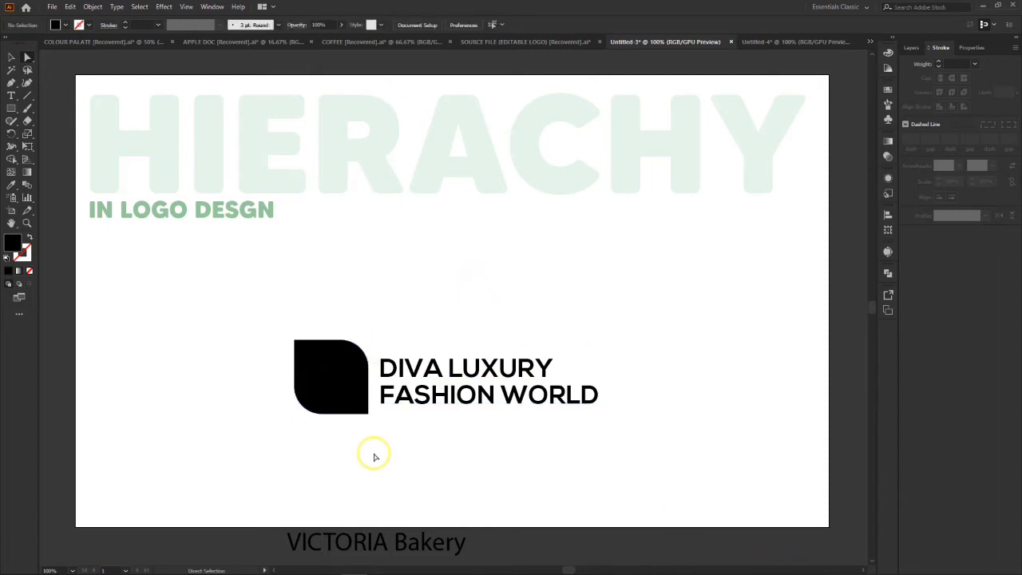
Step: Fill the black leaf shape with the green sampled from the HIERACHY heading
click(336, 373)
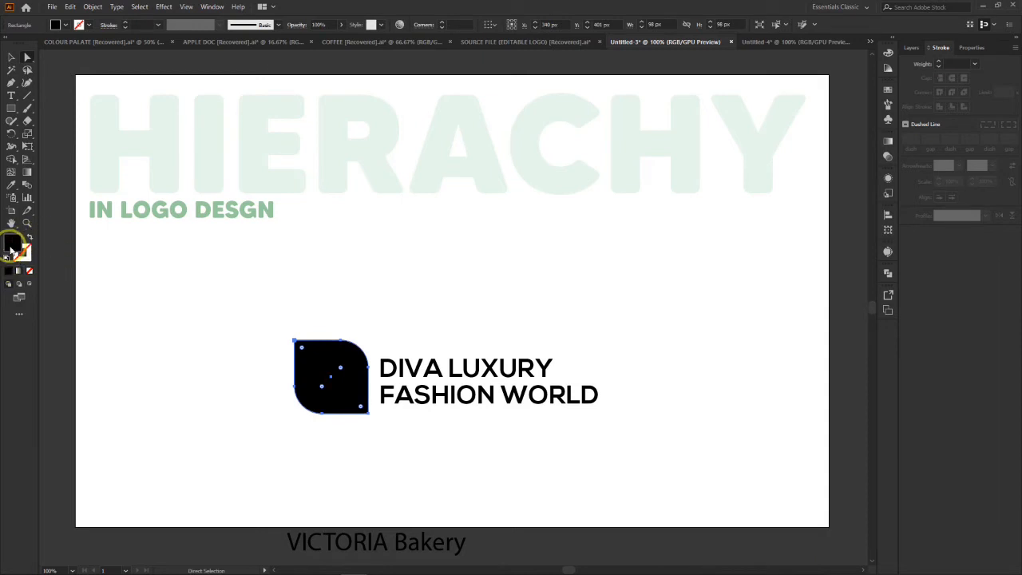
click(11, 186)
click(125, 136)
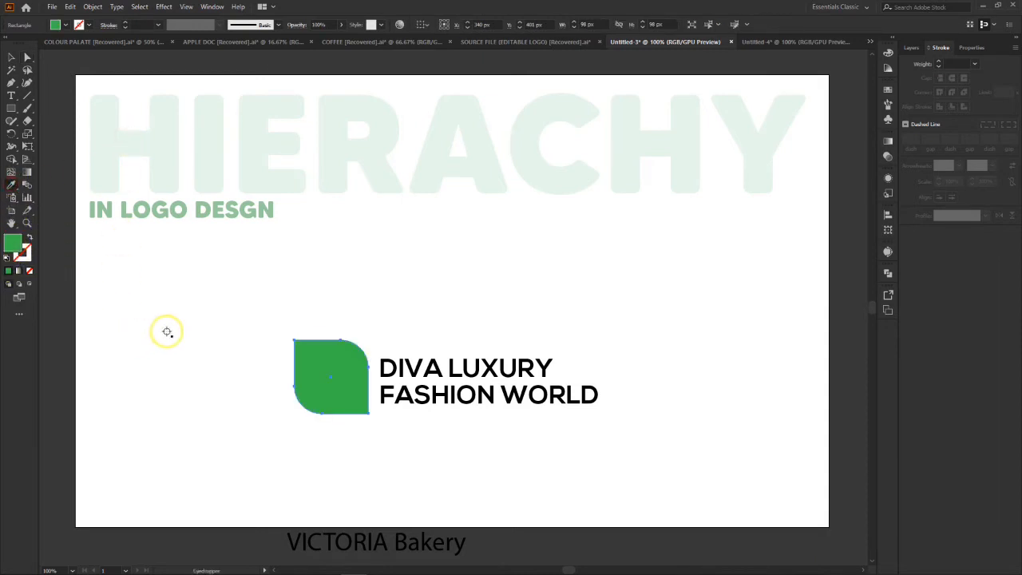
click(27, 56)
click(511, 221)
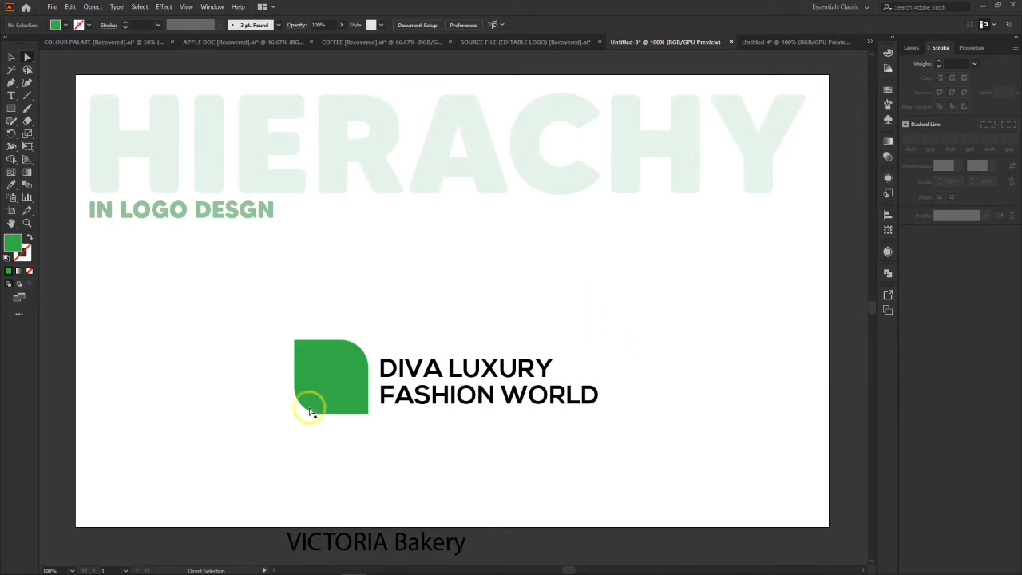
Step: Move the green leaf shape from beside the text to above the DIVA LUXURY line
drag(296, 387, 442, 317)
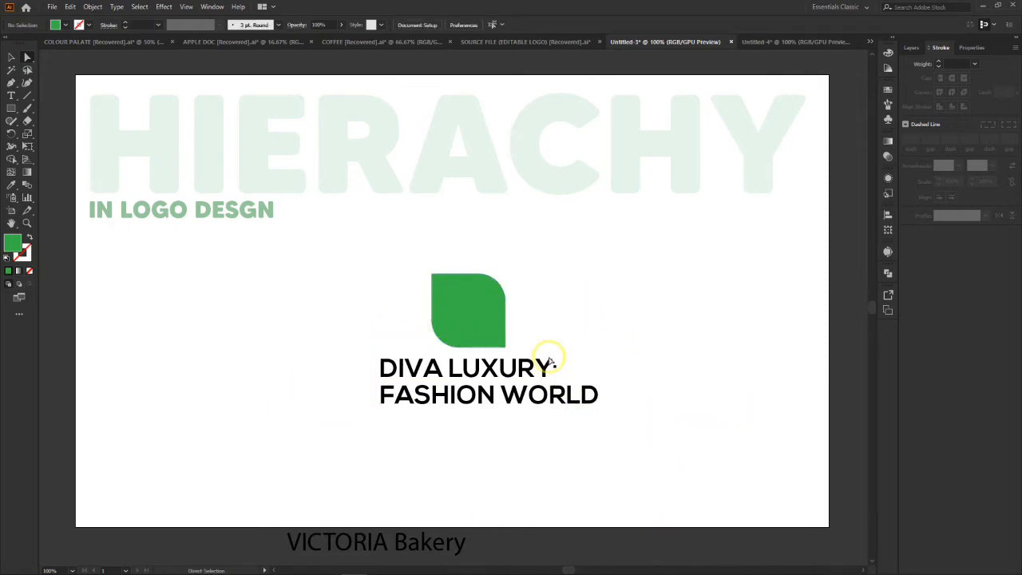
drag(556, 361, 598, 381)
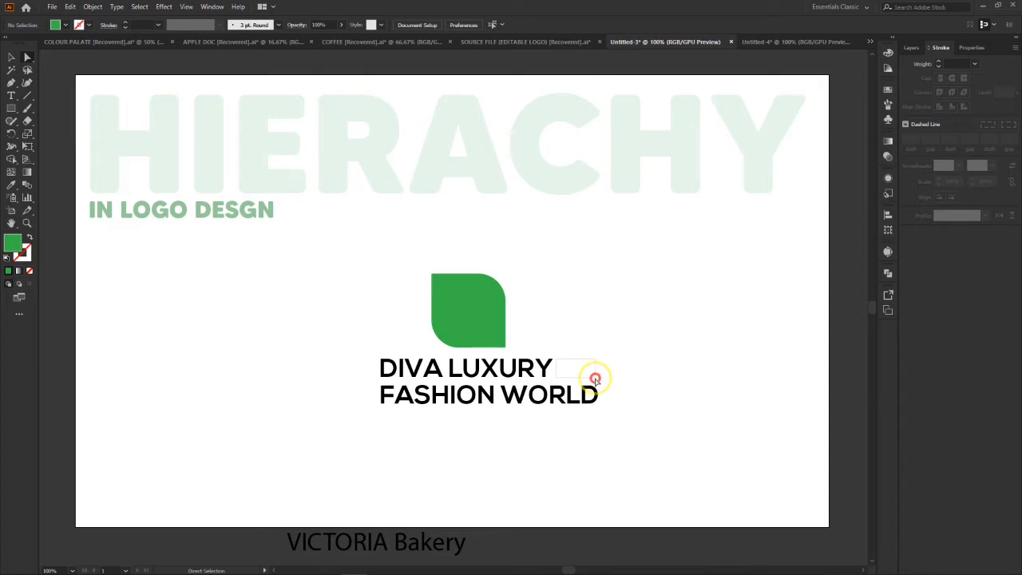
mouse_move(595, 380)
mouse_down()
mouse_move(591, 372)
mouse_move(592, 388)
mouse_move(590, 369)
mouse_move(597, 379)
mouse_up()
drag(355, 358, 381, 373)
click(664, 313)
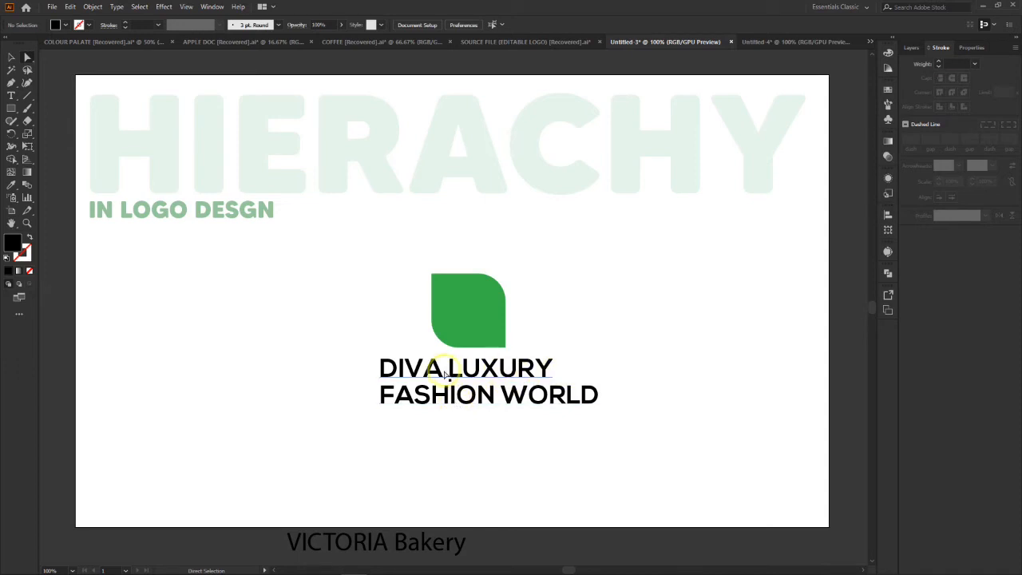
Step: Try breaking DIVA LUXURY into two lines away from the logo, and rejoin it into one line
drag(394, 360, 204, 320)
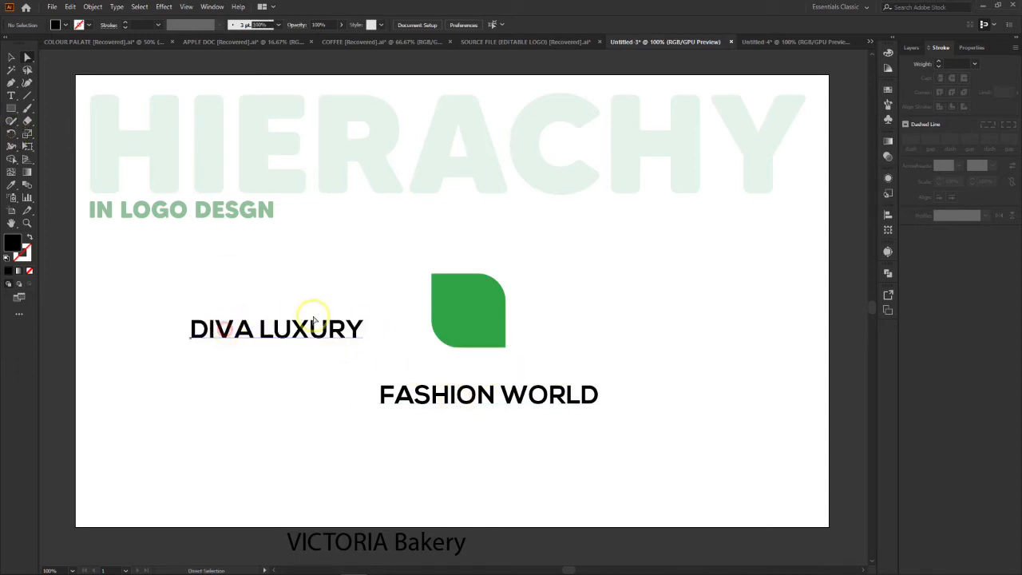
click(11, 95)
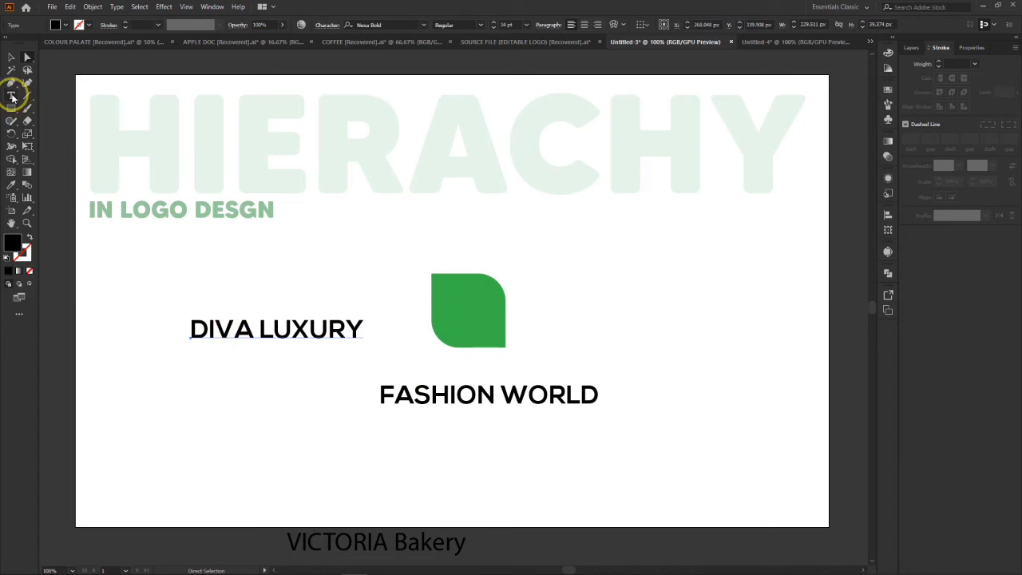
click(259, 328)
key(Return)
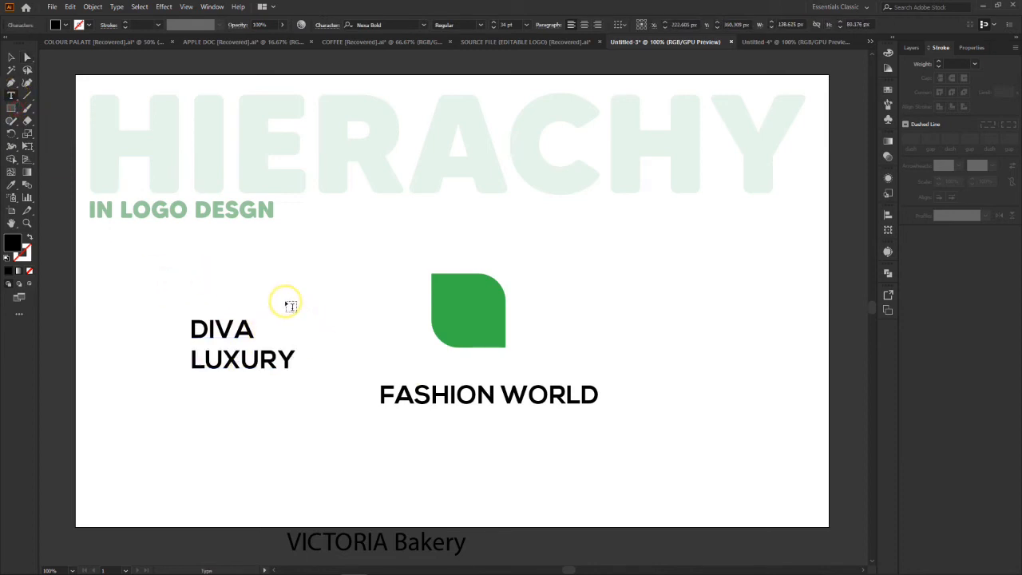
key(BackSpace)
Step: Move the DIVA LUXURY line back beneath the leaf shape, centred directly above FASHION WORLD
click(11, 57)
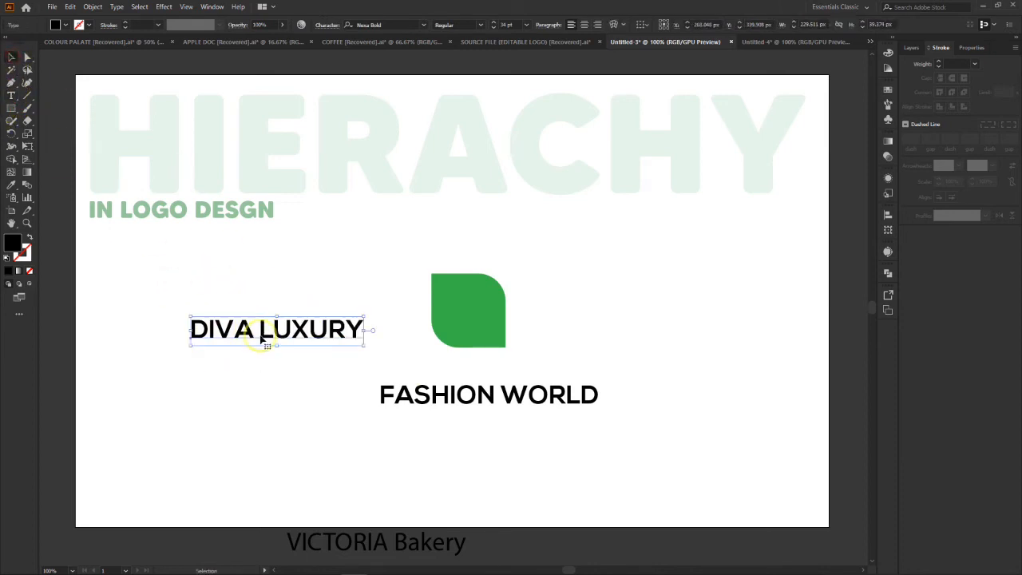
drag(264, 339, 457, 375)
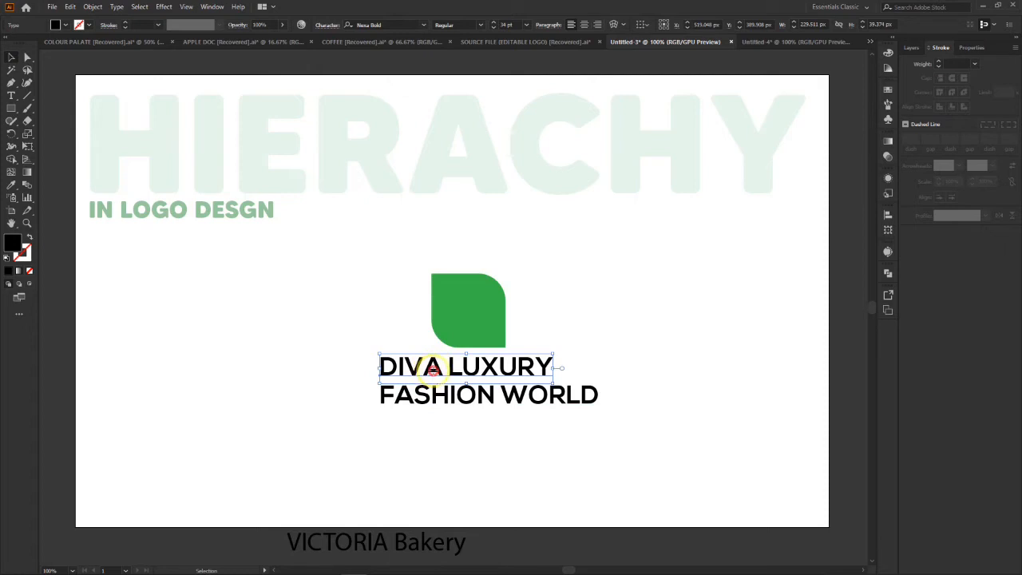
drag(433, 369, 454, 372)
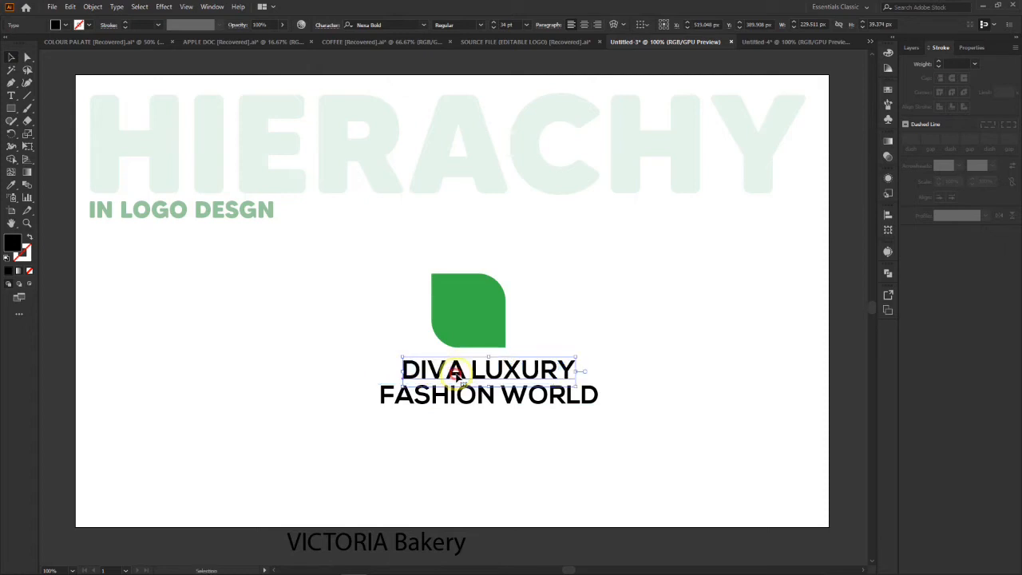
click(615, 329)
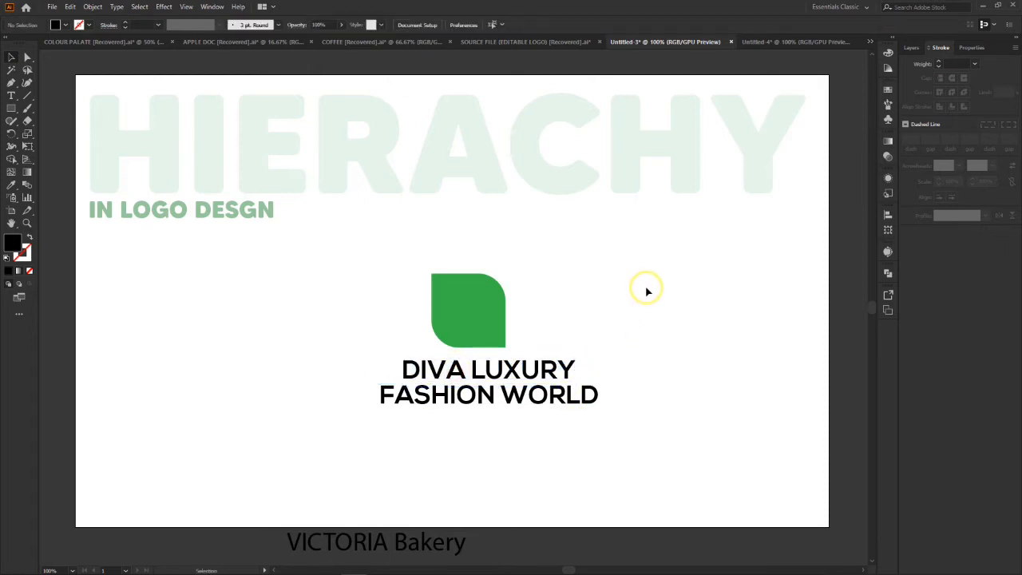
click(463, 372)
drag(463, 373, 467, 377)
Step: Move the leaf shape over the middle of the text and align all three logo elements to their horizontal centers
drag(460, 297, 484, 310)
drag(349, 263, 654, 492)
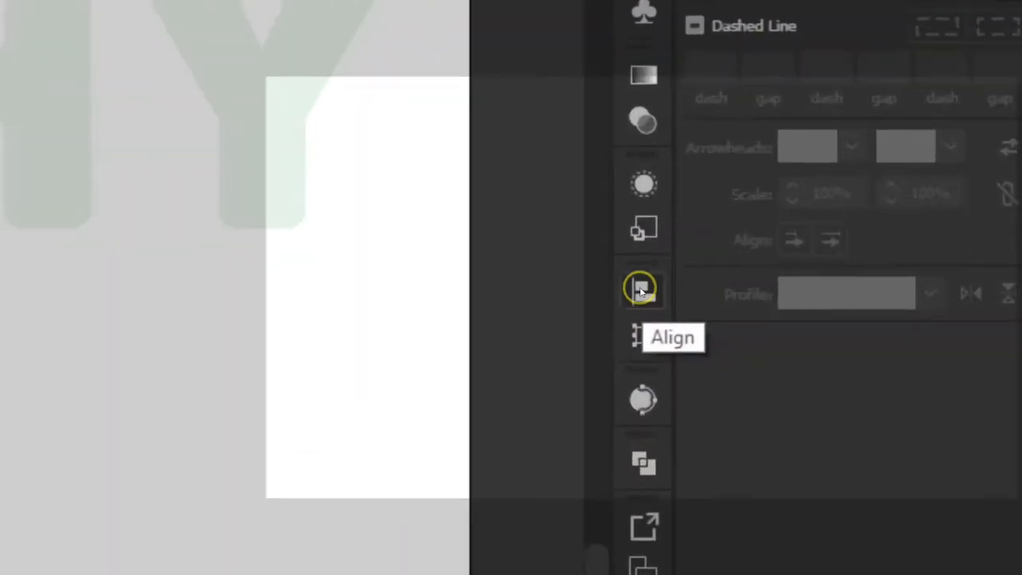
click(888, 217)
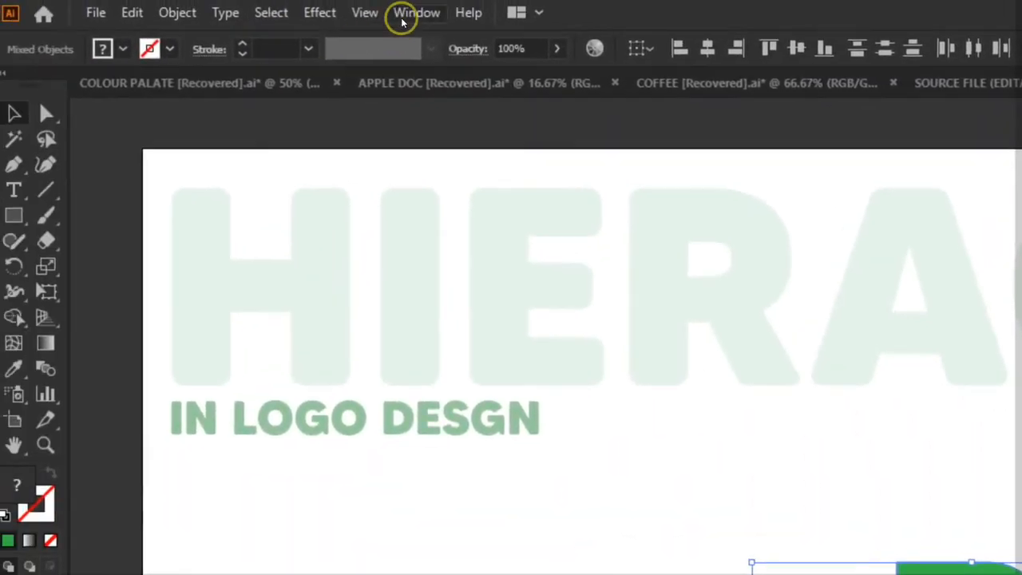
click(242, 0)
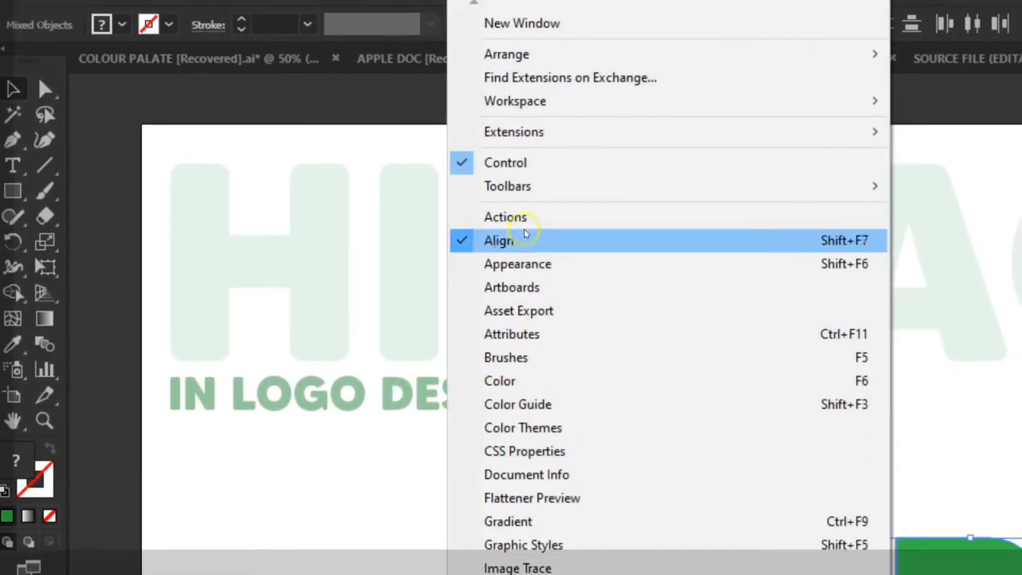
click(500, 267)
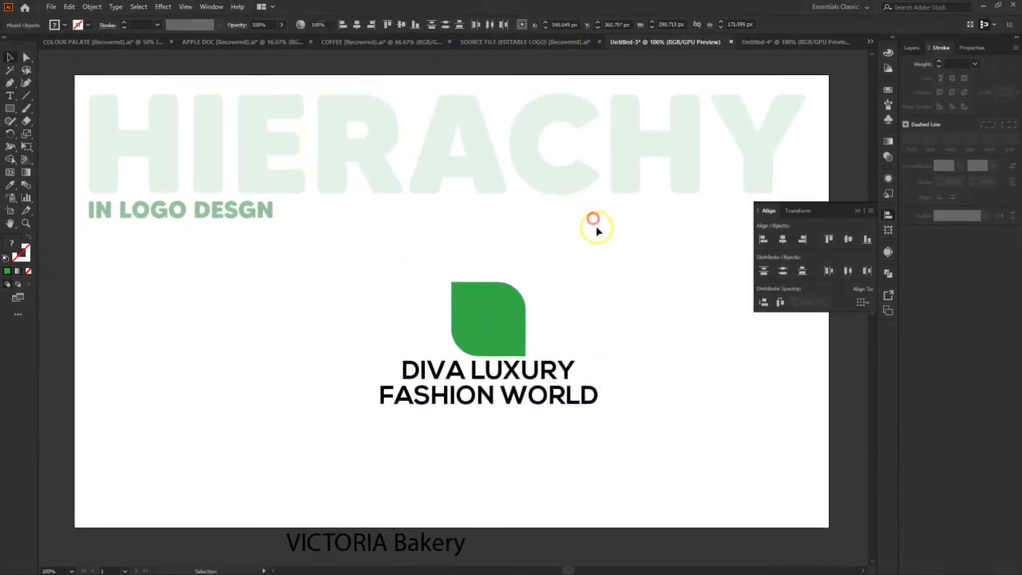
drag(313, 273, 653, 450)
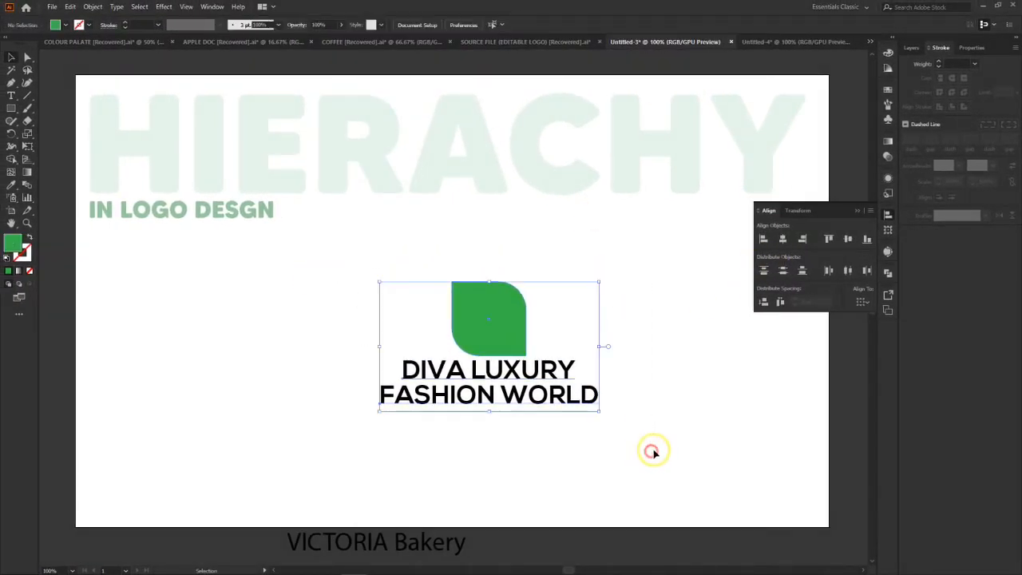
click(783, 238)
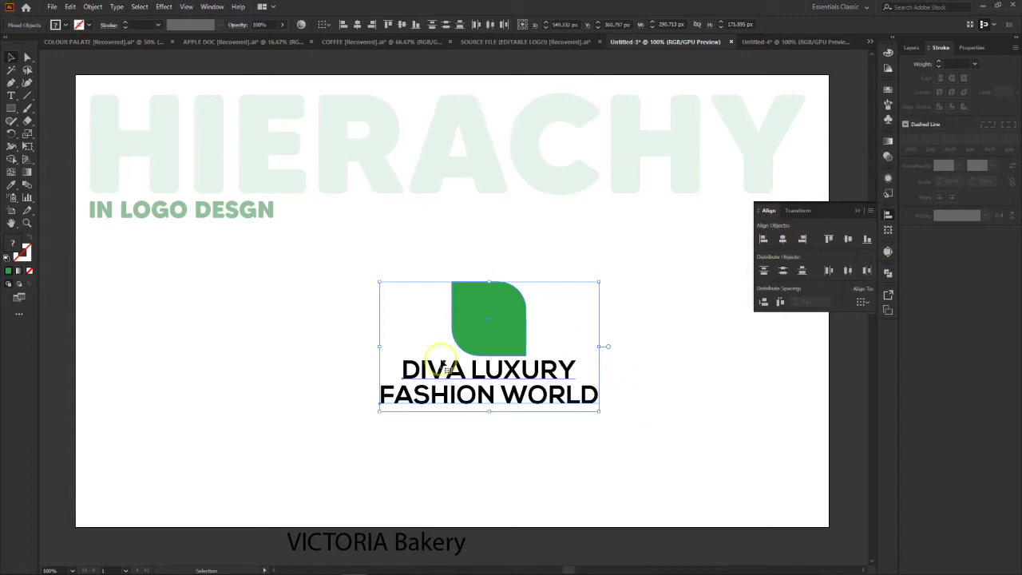
click(665, 395)
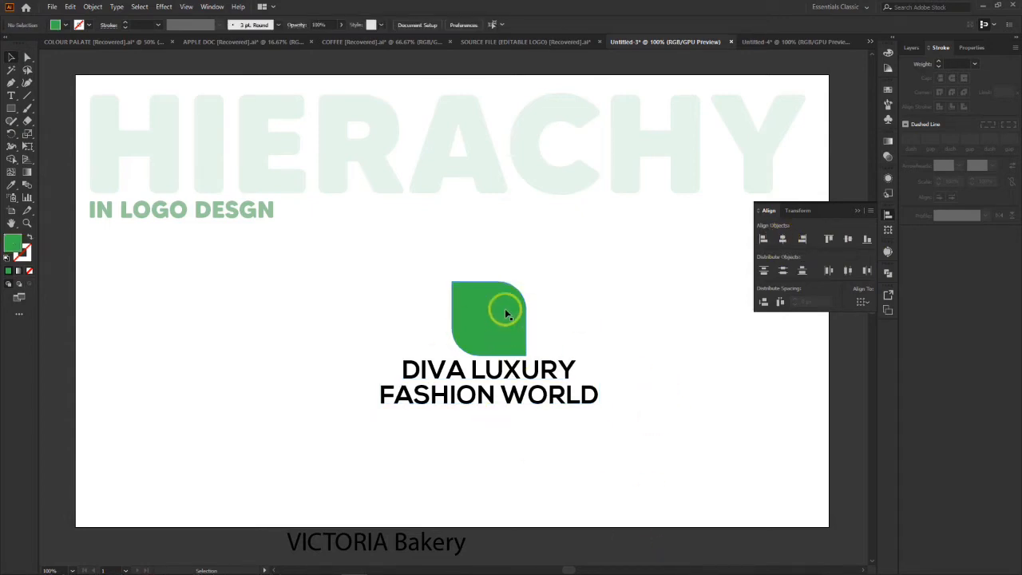
Step: Widen the logo's gaps by nudging the leaf shape slightly up and the FASHION WORLD line slightly down
drag(506, 310, 503, 304)
click(596, 301)
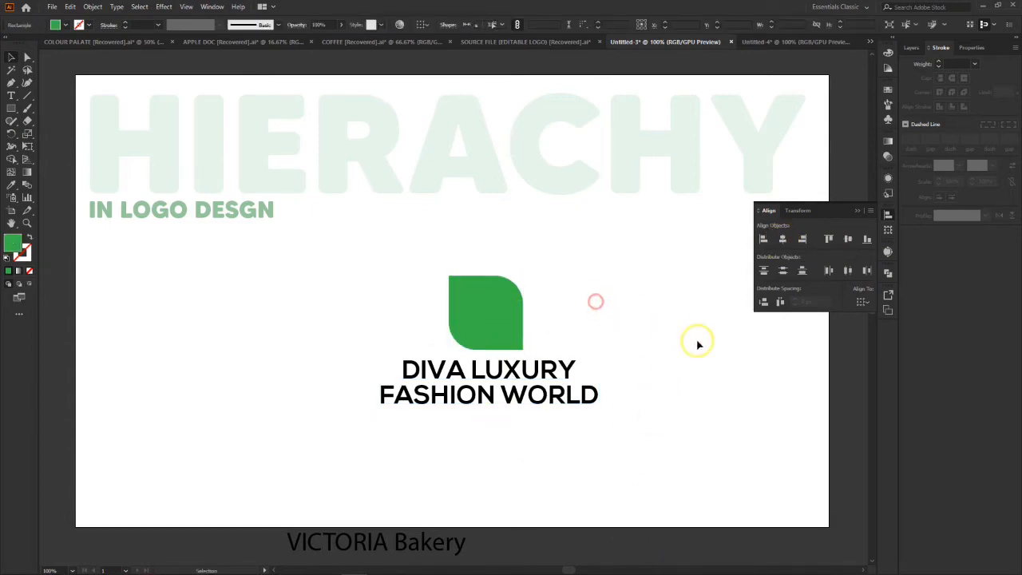
click(484, 400)
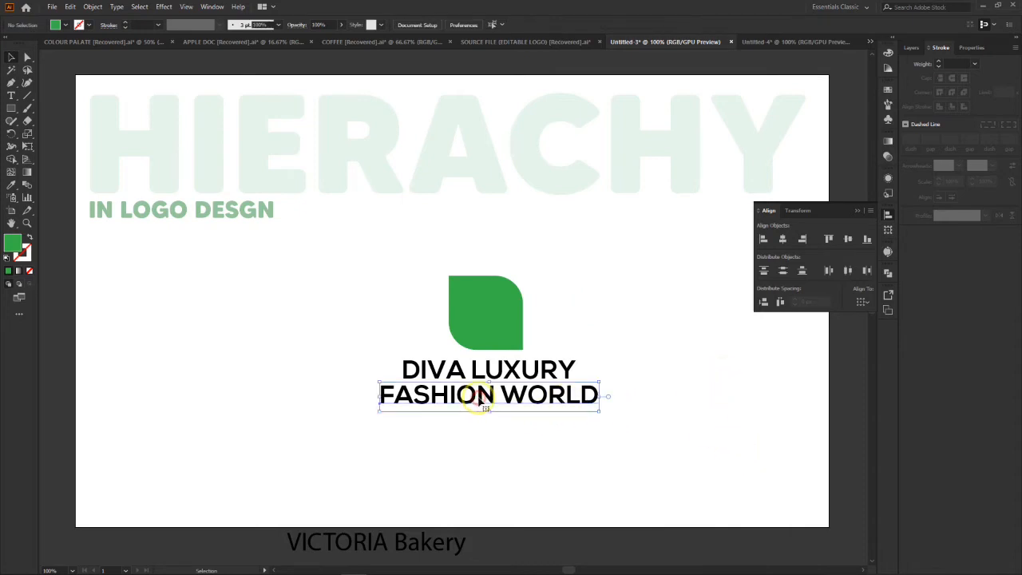
drag(483, 405, 484, 409)
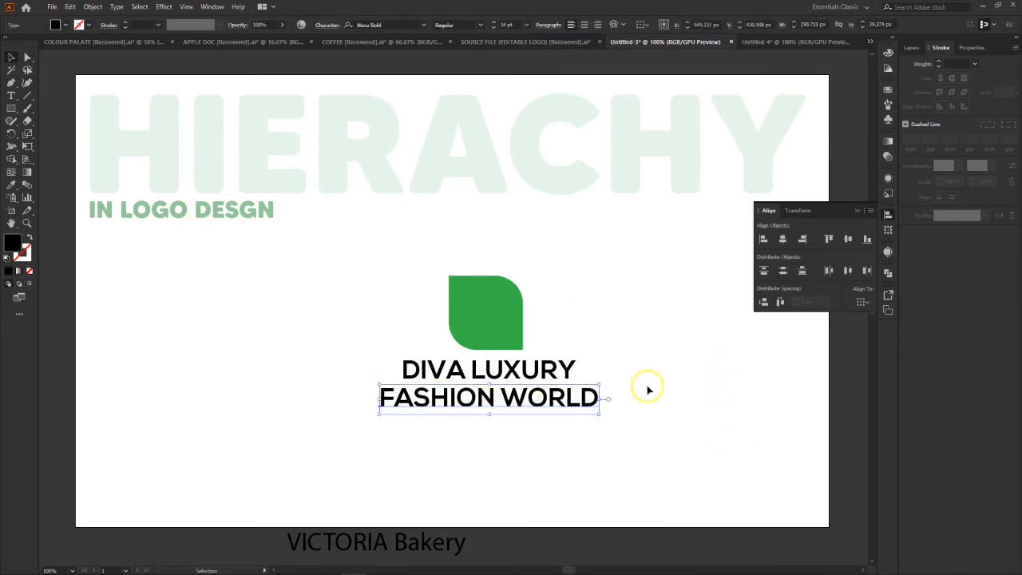
click(647, 387)
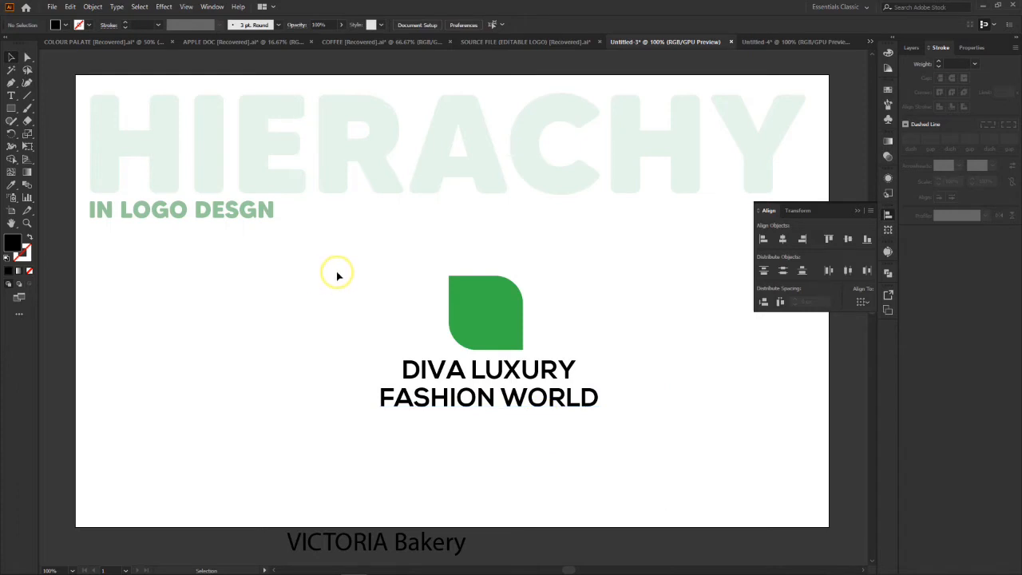
drag(325, 243, 666, 444)
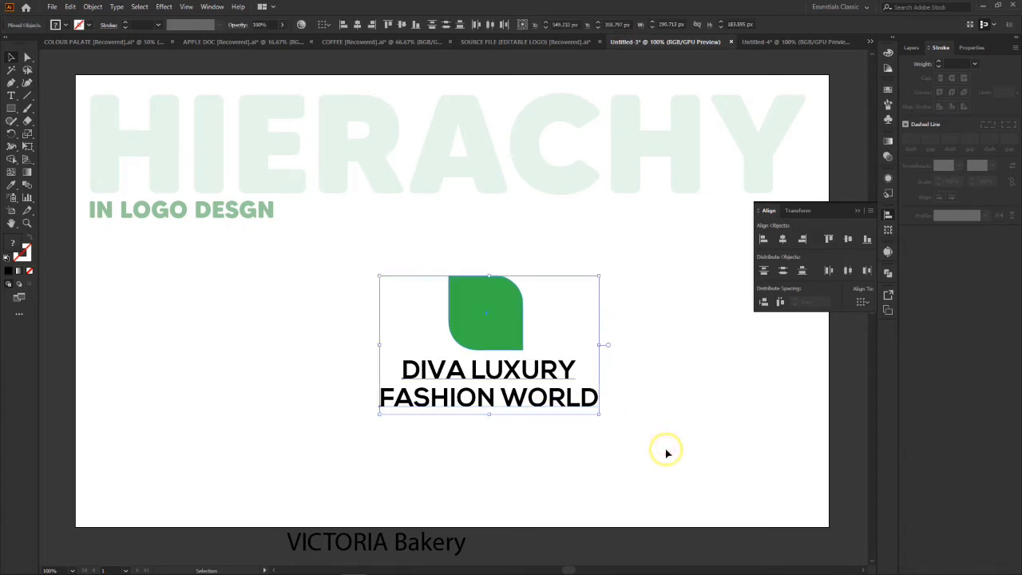
click(711, 407)
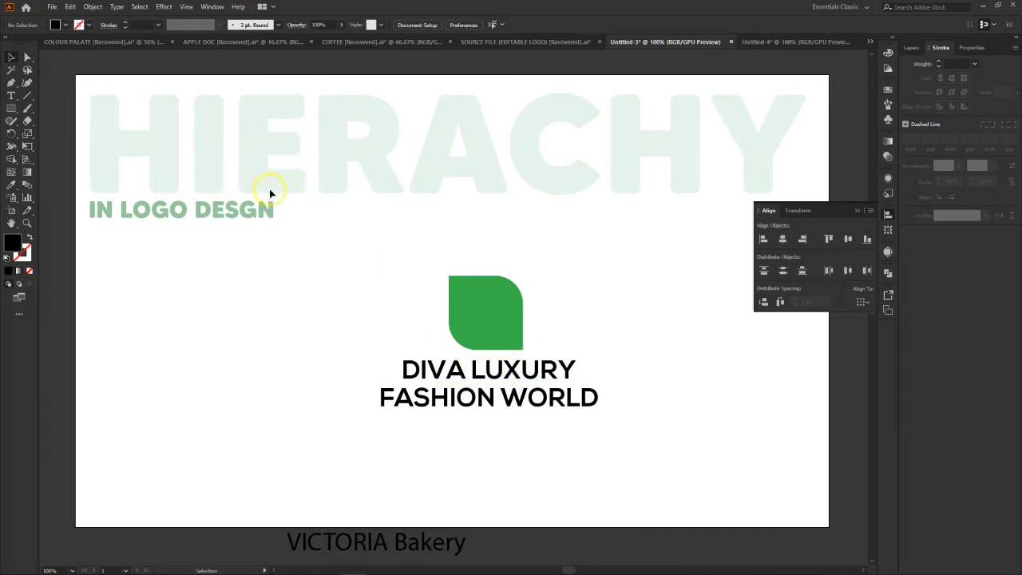
Step: Shift DIVA LUXURY slightly left and move FASHION WORLD well below it to free space between the lines
drag(465, 398, 468, 413)
drag(507, 368, 483, 374)
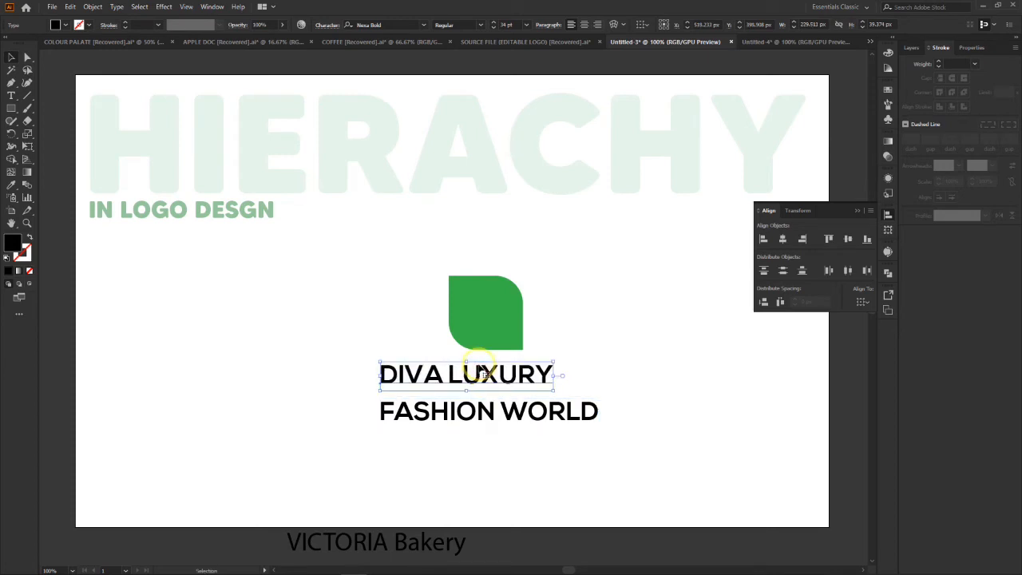
key(Left)
drag(520, 414, 512, 466)
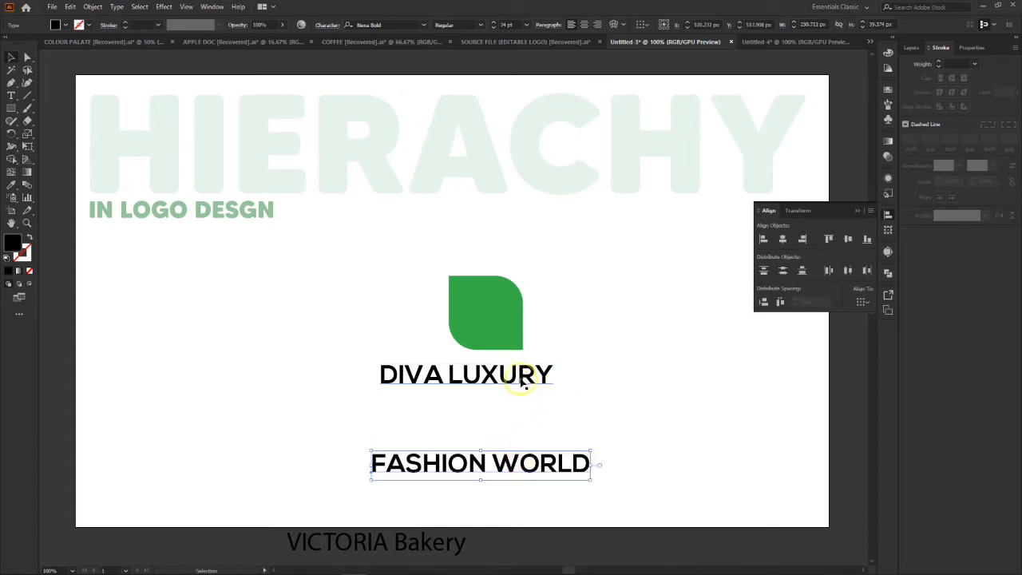
Step: Enlarge DIVA LUXURY proportionally to about 55 pt and place the smaller FASHION WORLD line centred just beneath it
click(529, 382)
drag(553, 391, 663, 425)
drag(614, 389, 588, 388)
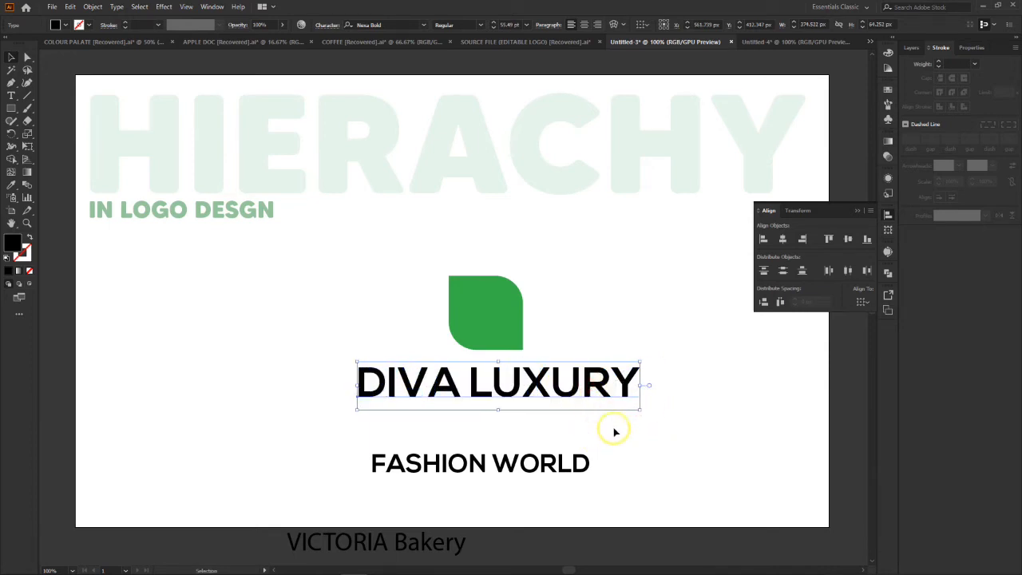
click(682, 434)
drag(485, 475, 532, 429)
click(667, 421)
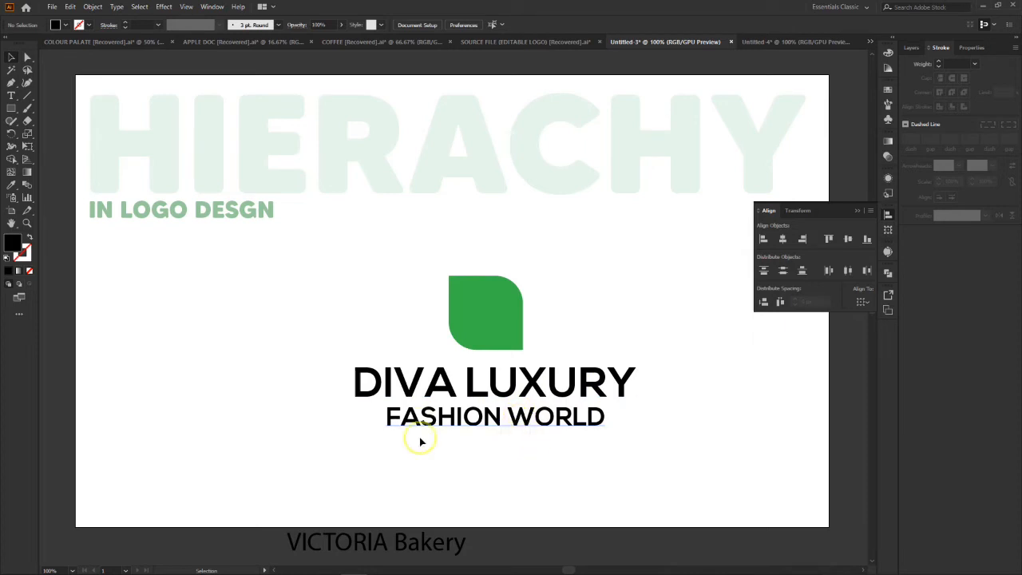
Step: Set the tracking of the FASHION WORLD line to 100
click(449, 416)
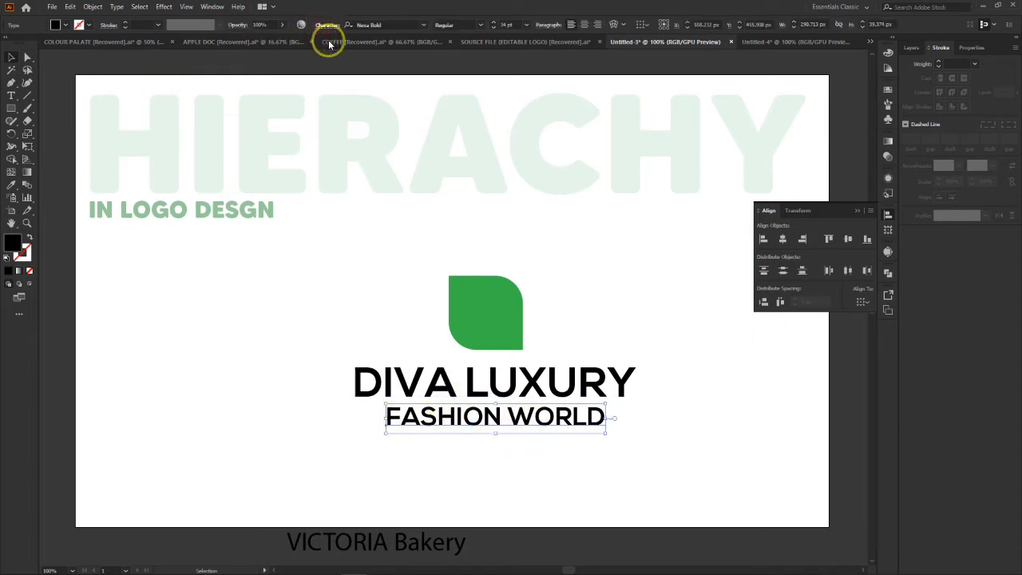
click(327, 26)
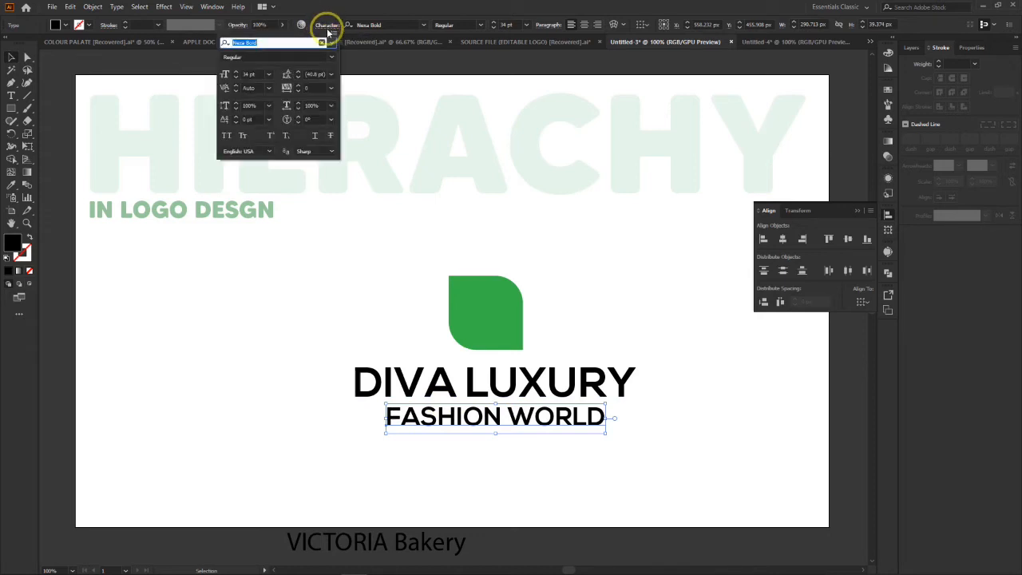
click(331, 36)
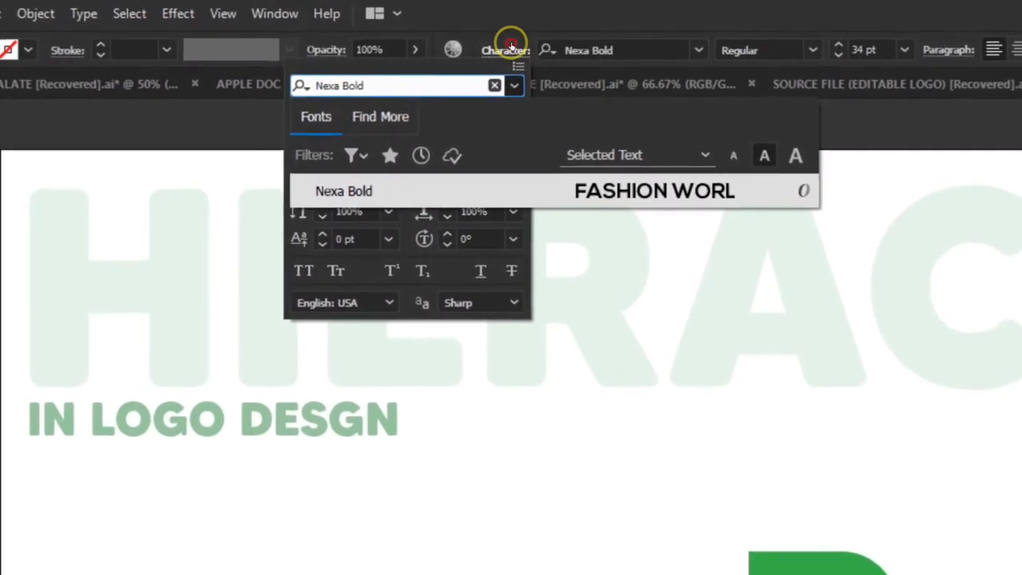
click(329, 27)
click(510, 52)
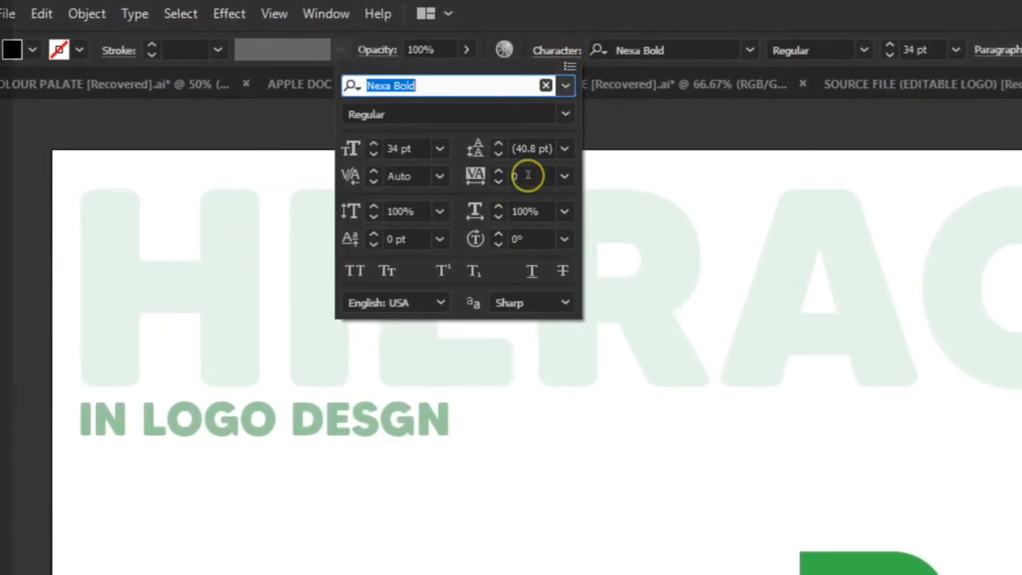
click(482, 176)
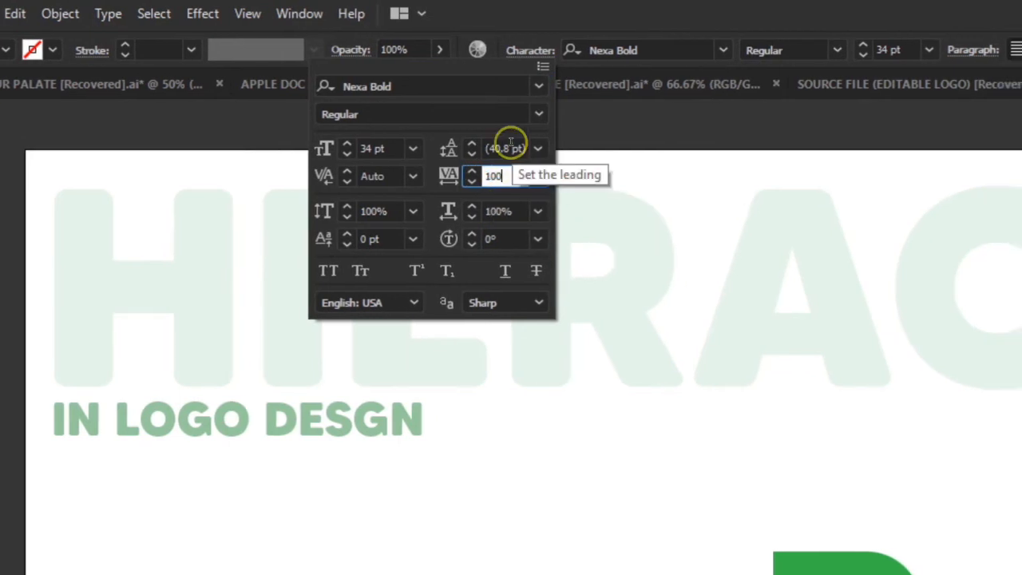
click(511, 149)
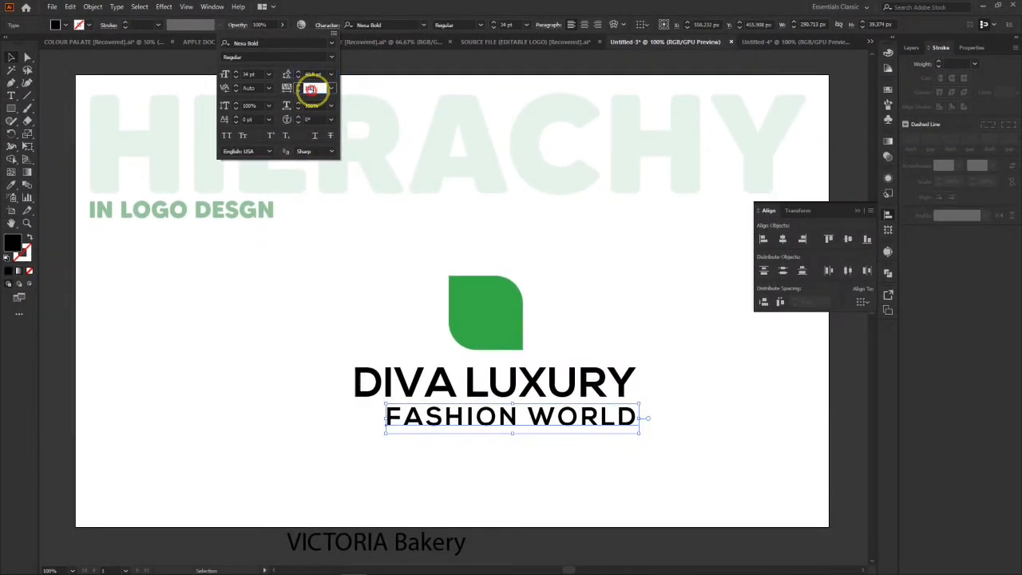
Step: Increase the tracking of FASHION WORLD to 200 and finally to 400
drag(317, 88, 271, 94)
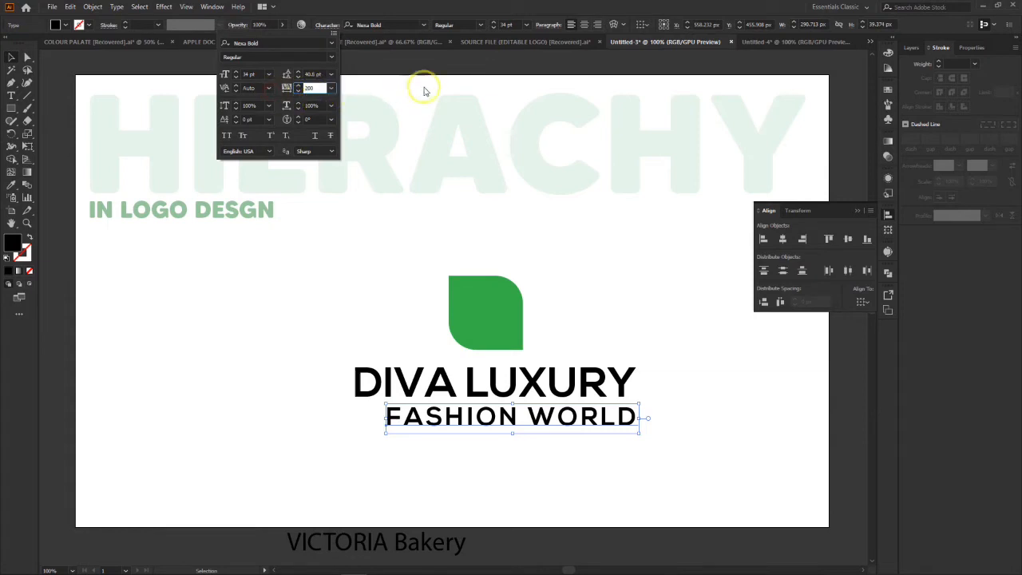
click(308, 74)
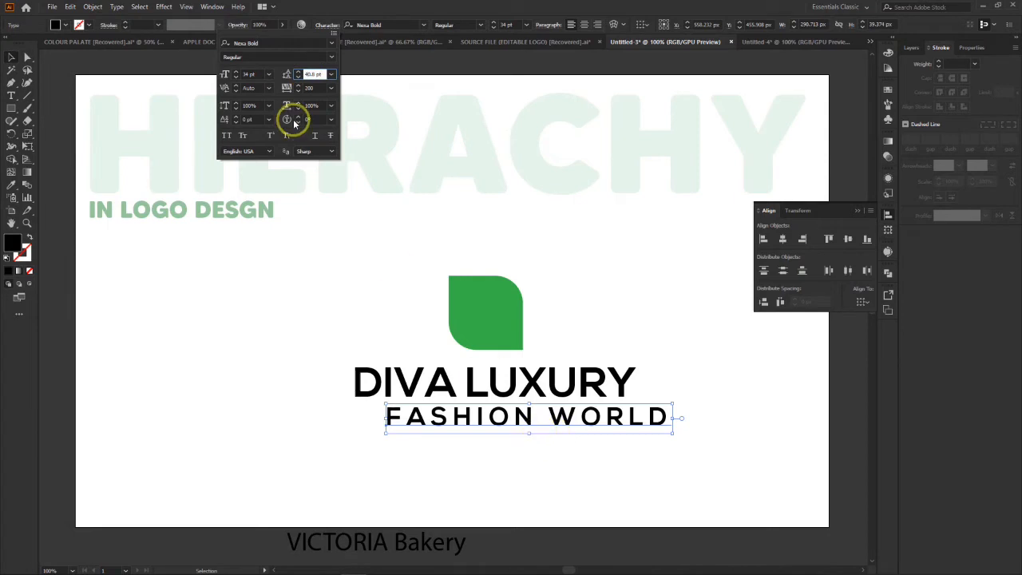
drag(316, 87, 281, 92)
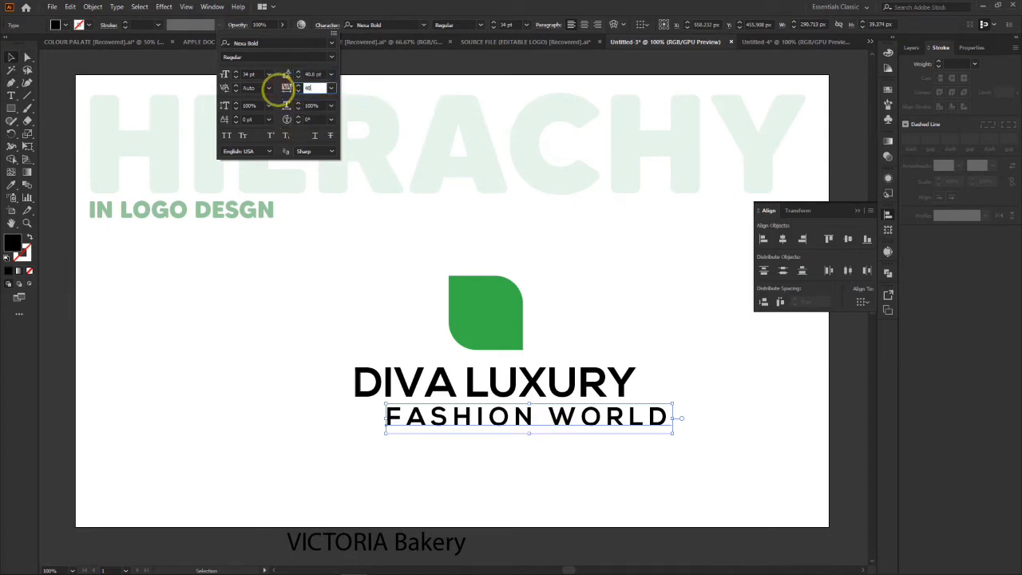
click(312, 73)
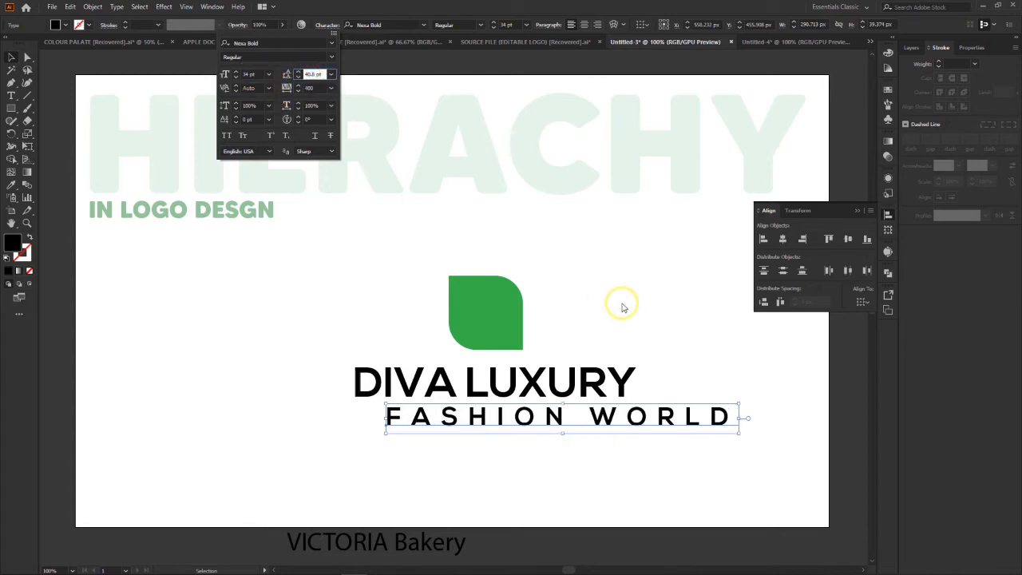
Step: Move the widely spaced FASHION WORLD line so it sits centred beneath DIVA LUXURY
click(664, 336)
drag(619, 420, 553, 421)
click(778, 353)
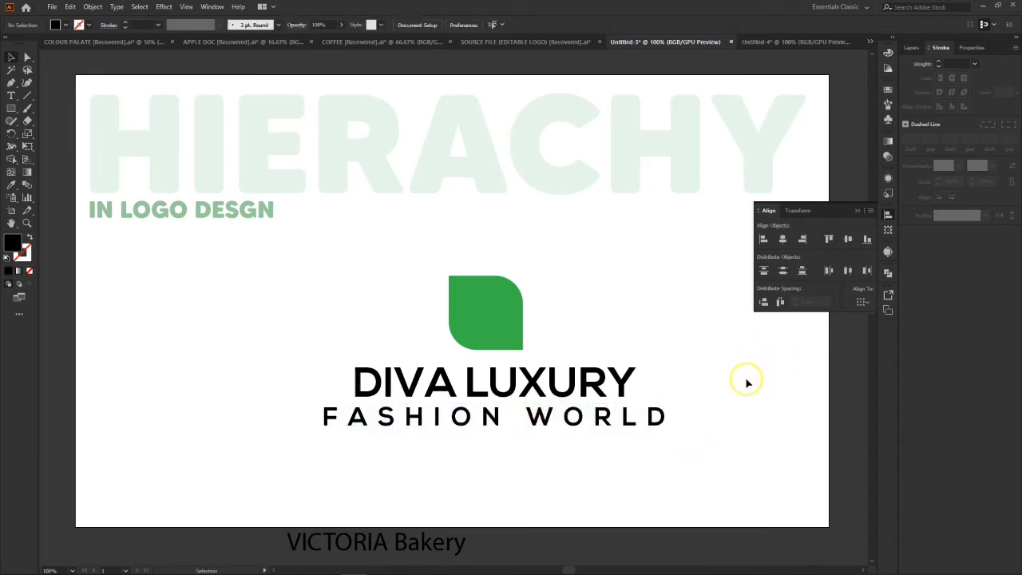
Step: Try aligning FASHION WORLD with the left edge of DIVA LUXURY and shrinking it to about the same width
click(428, 427)
drag(386, 417, 418, 412)
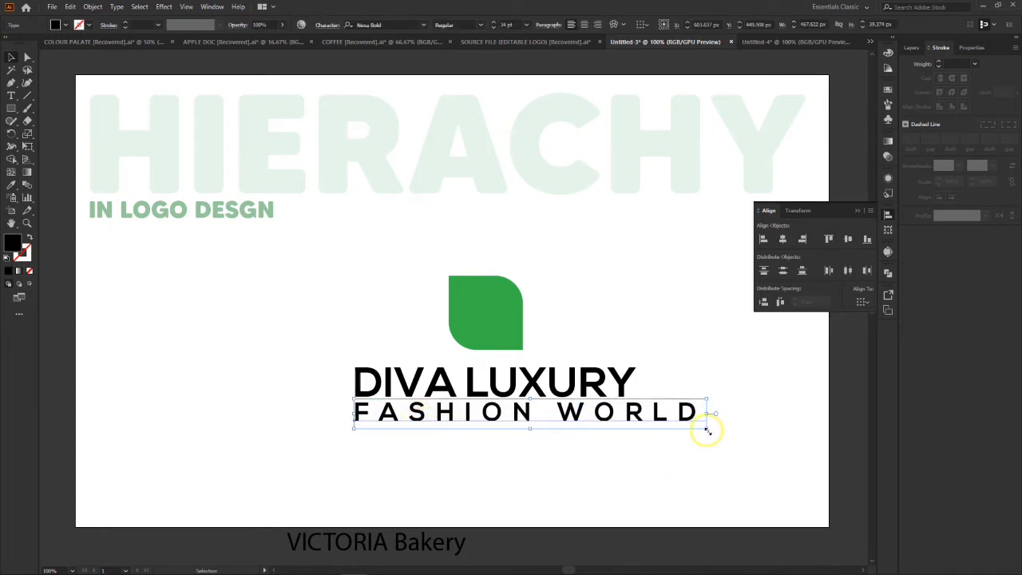
drag(707, 430, 648, 429)
click(714, 372)
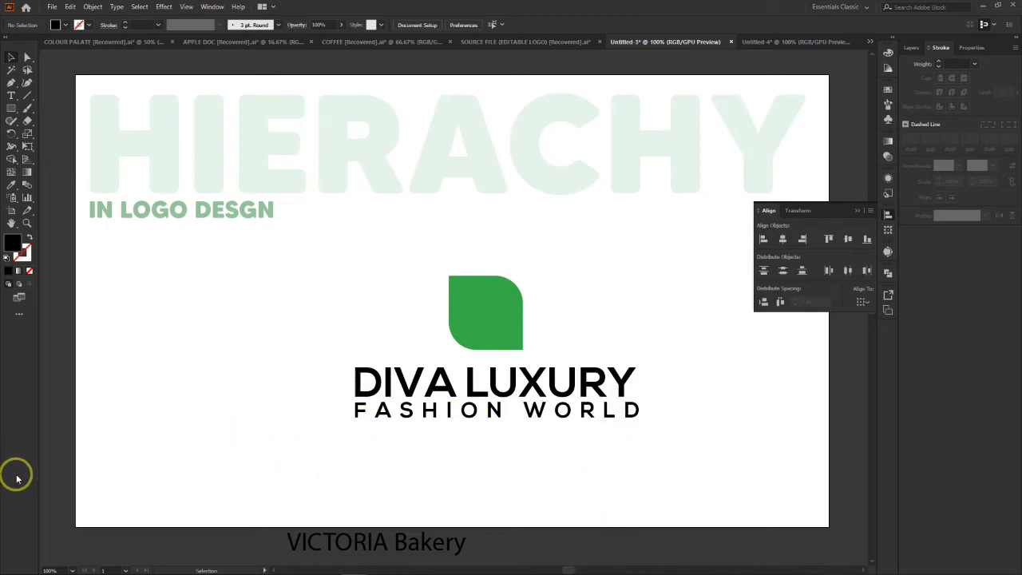
Step: Undo the shrinking of FASHION WORLD and centre the line closely beneath DIVA LUXURY
click(502, 418)
key(ctrl+shift+period)
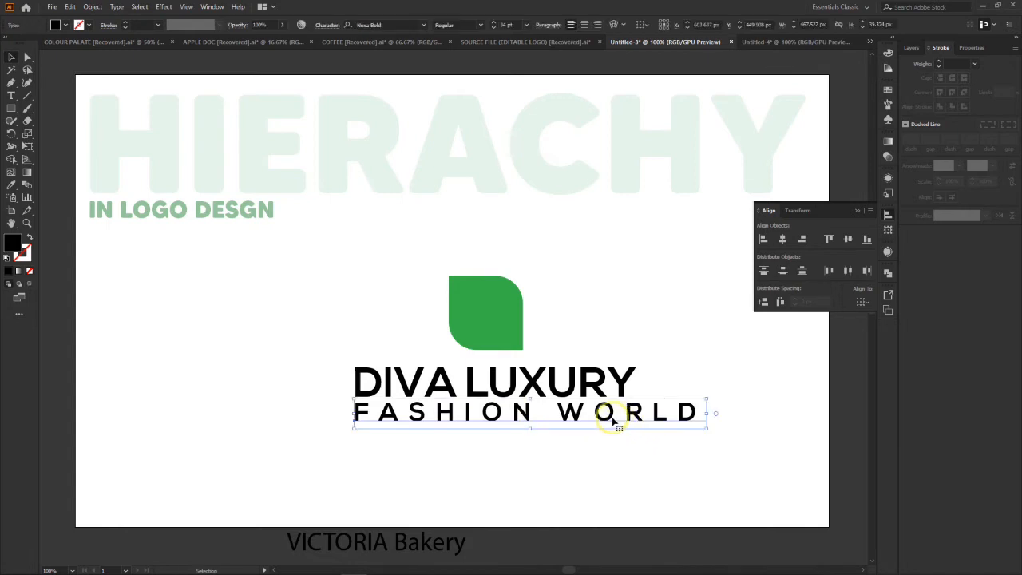
drag(611, 416, 581, 417)
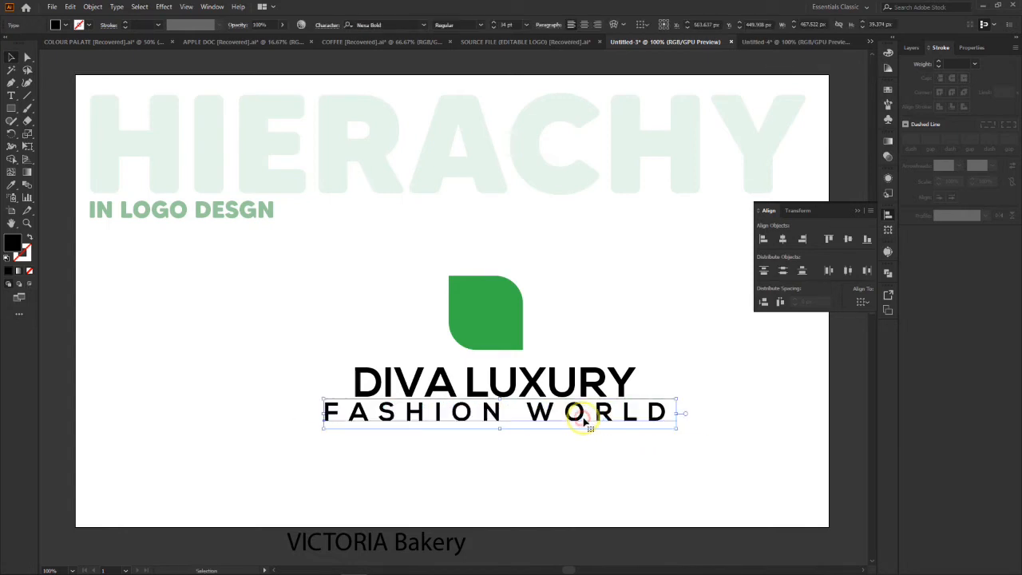
click(665, 443)
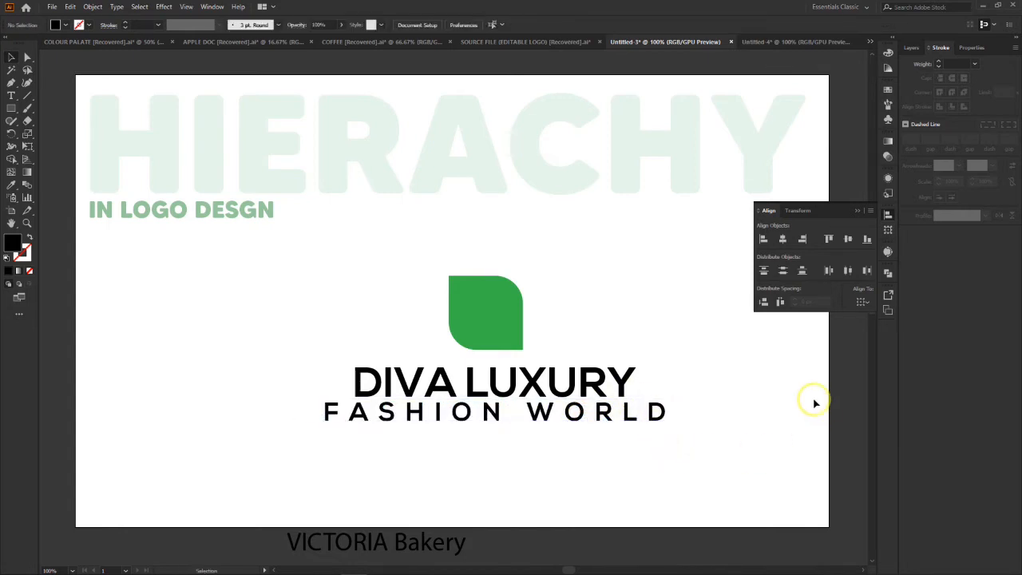
Step: Enlarge the green leaf shape proportionally to about 136 px and centre it above DIVA LUXURY
click(581, 416)
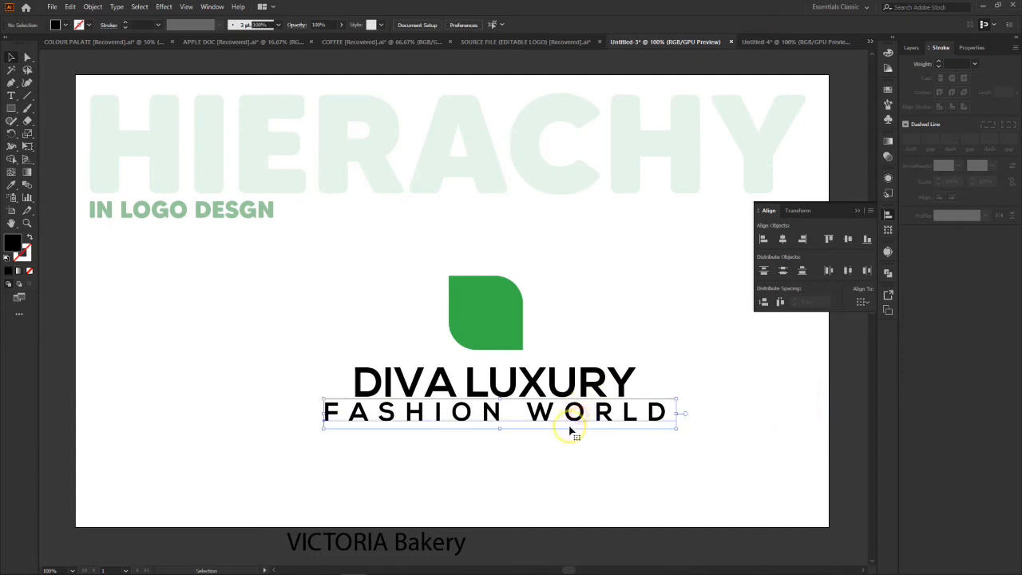
click(495, 295)
drag(520, 276, 551, 247)
drag(531, 293, 515, 296)
click(612, 287)
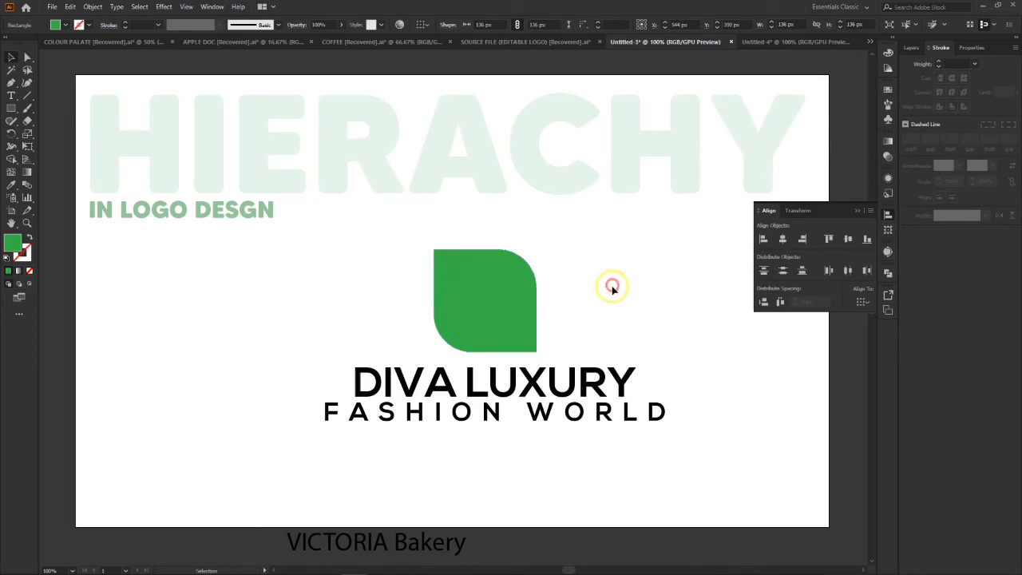
click(517, 286)
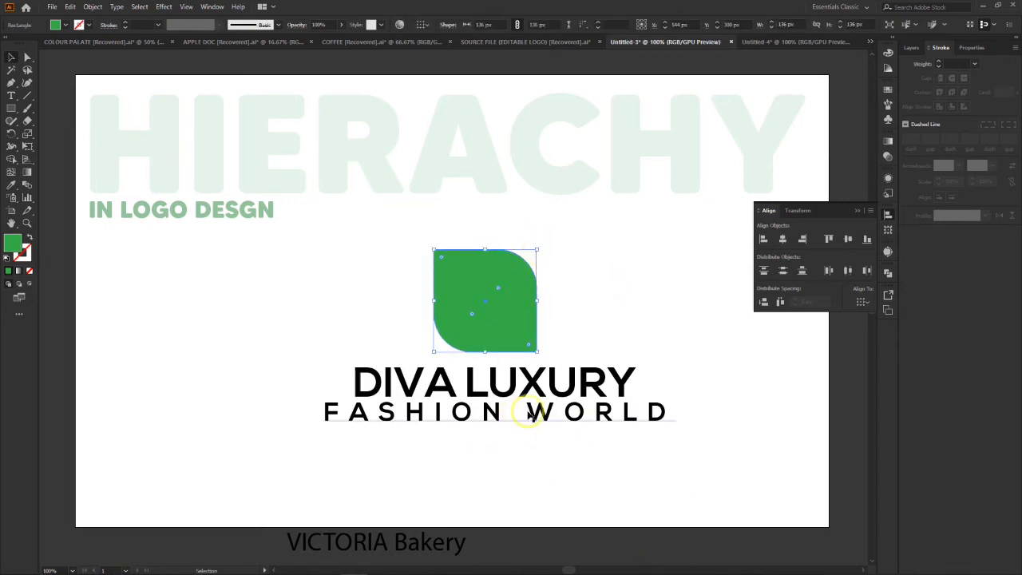
click(593, 435)
click(343, 305)
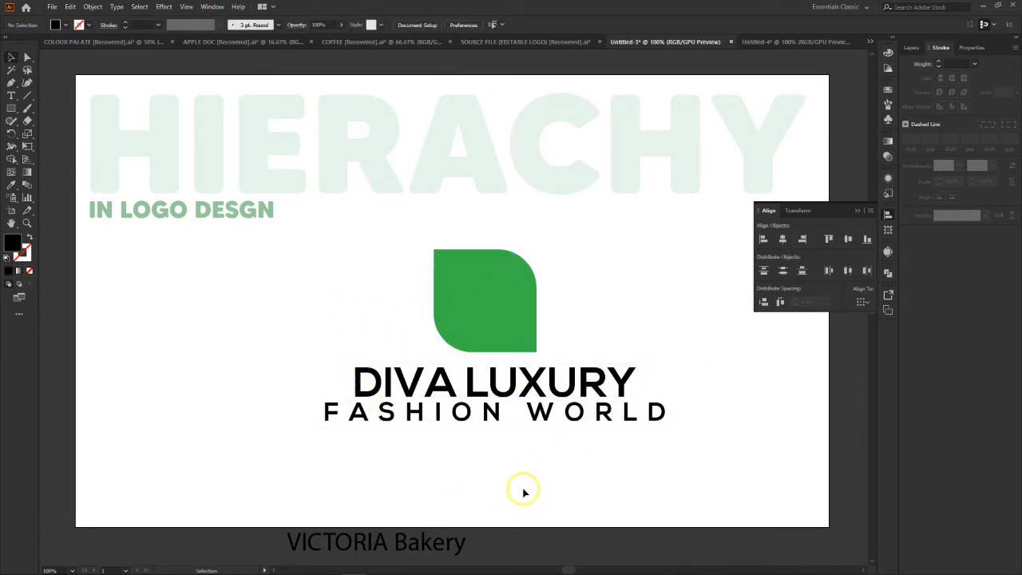
drag(689, 346, 575, 427)
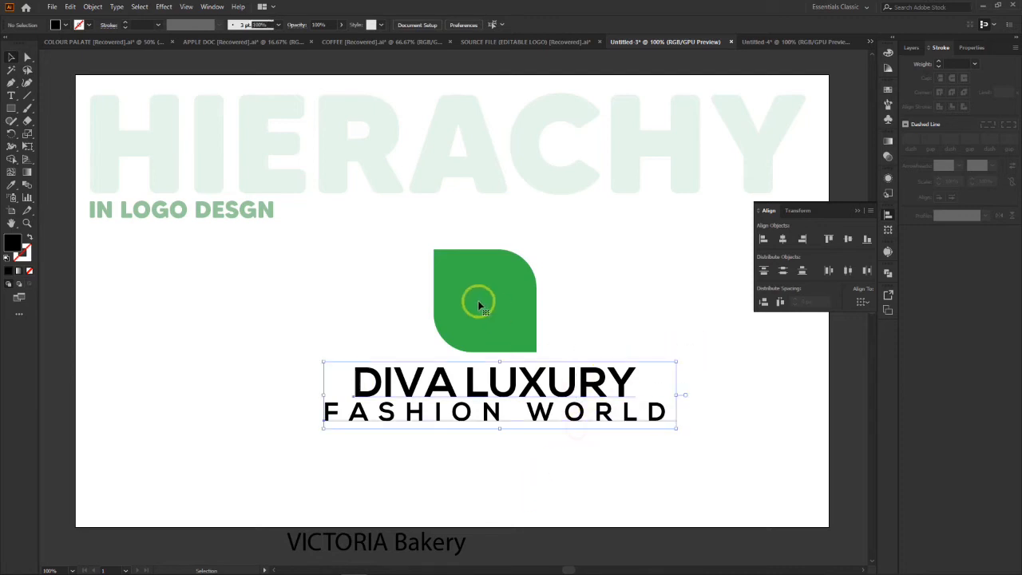
Step: Scale the leaf shape up proportionally to about 249 px and centre it above the text
click(484, 276)
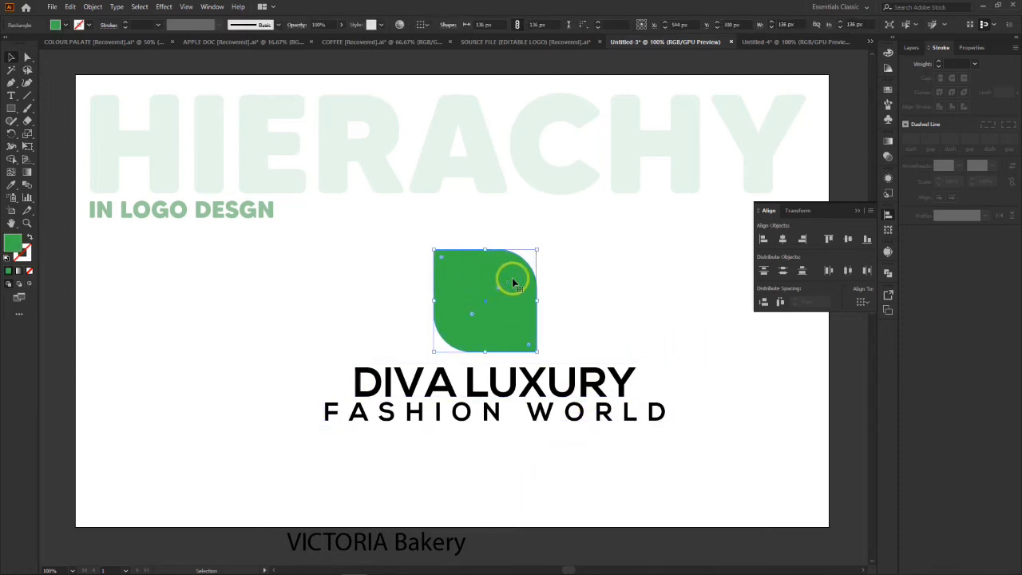
drag(536, 250, 621, 151)
drag(564, 264, 537, 264)
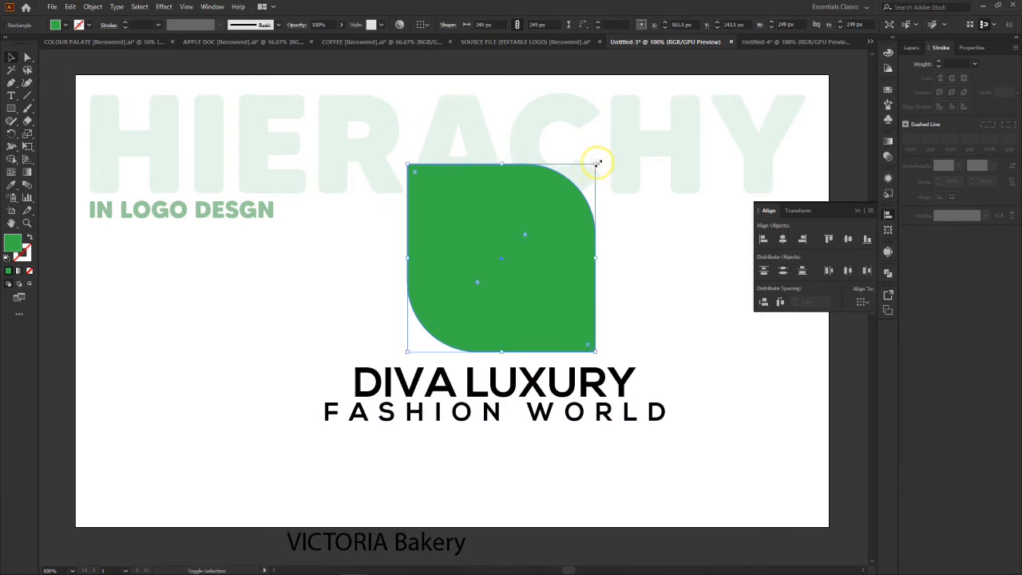
Step: Enlarge both text lines together proportionally and centre them beneath the oversized leaf
click(368, 409)
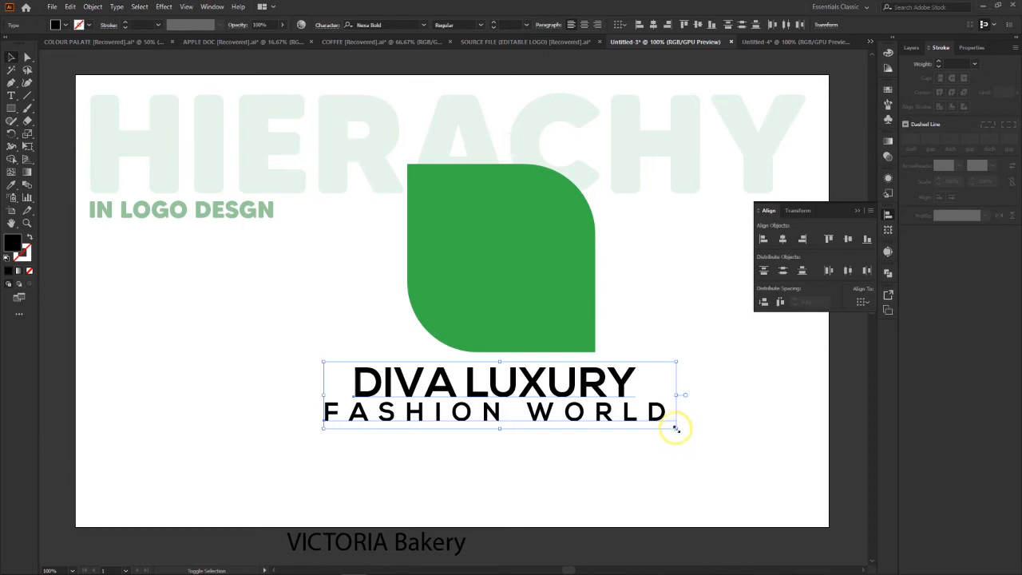
drag(676, 429, 784, 473)
drag(639, 409, 534, 415)
Step: Check the oversized logo at different magnifications and undo the latest scaling and moves of the text and leaf
key(ctrl+minus)
key(ctrl+minus)
key(ctrl+minus)
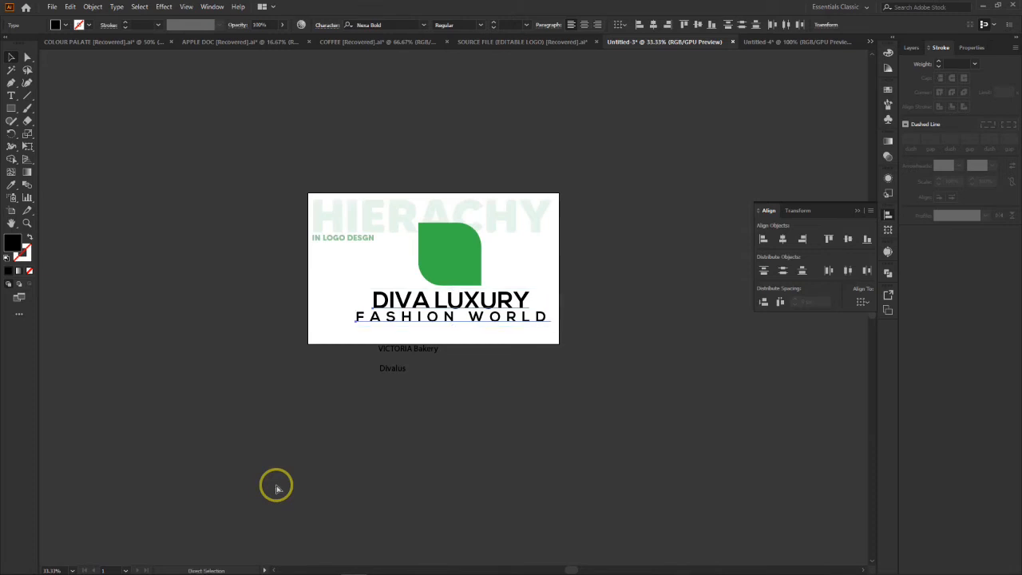
key(ctrl+plus)
key(ctrl+plus)
key(ctrl+plus)
key(ctrl+plus)
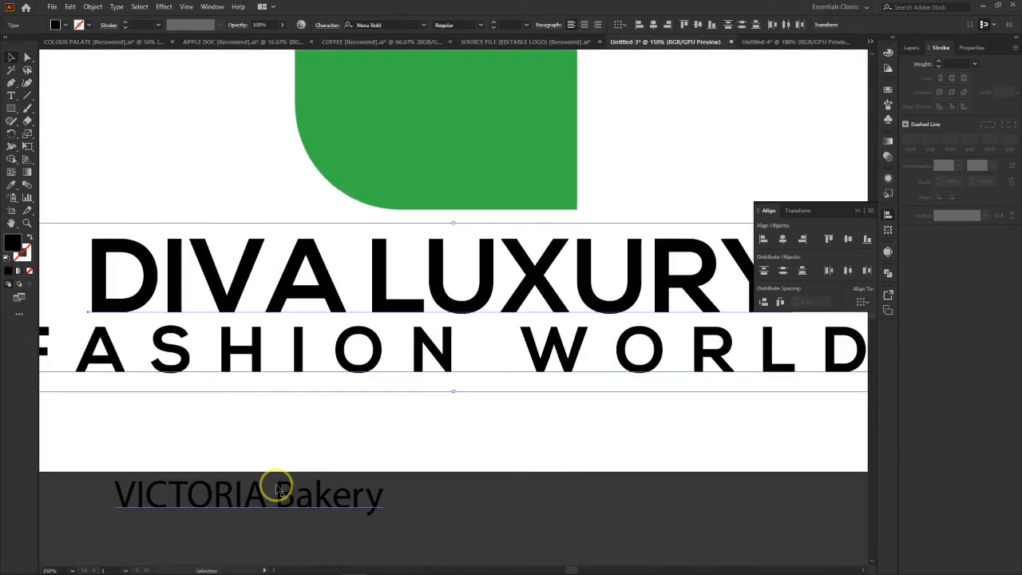
key(ctrl+z)
key(ctrl+z)
key(ctrl+z)
key(ctrl+z)
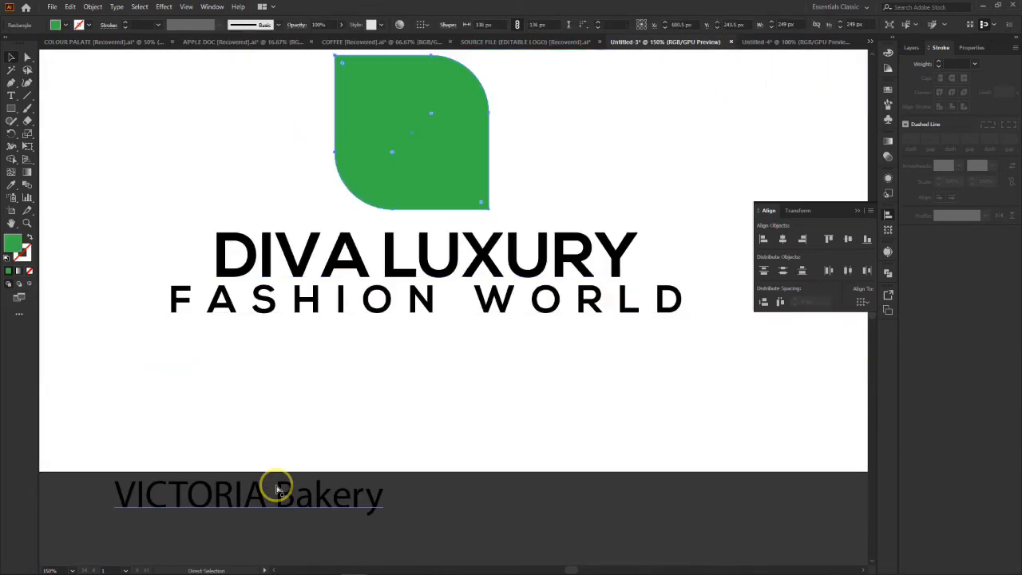
scroll(354, 370, up, 3)
click(373, 484)
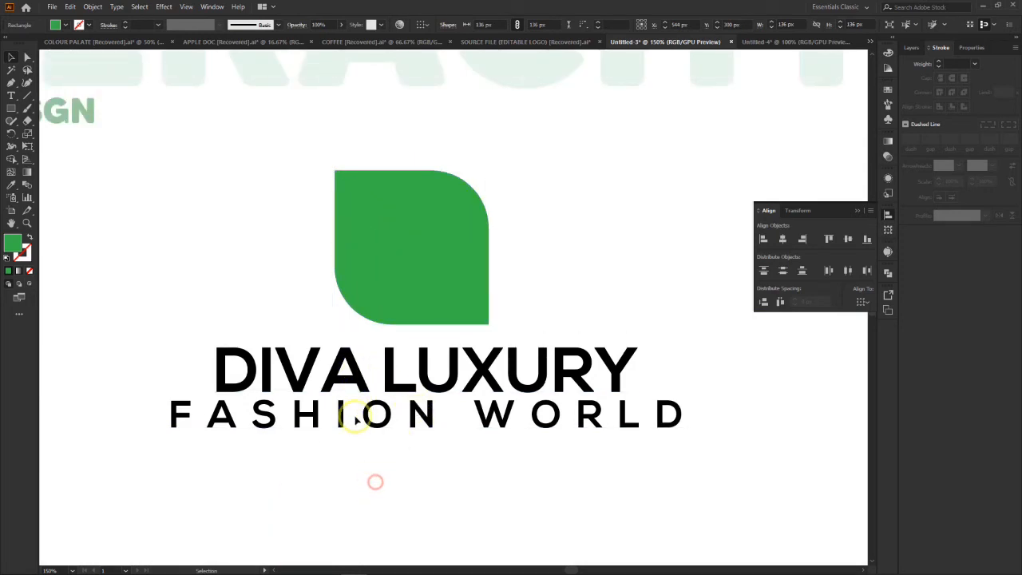
Step: Reduce FASHION WORLD to 24 pt and move it under the middle of DIVA LUXURY
click(356, 417)
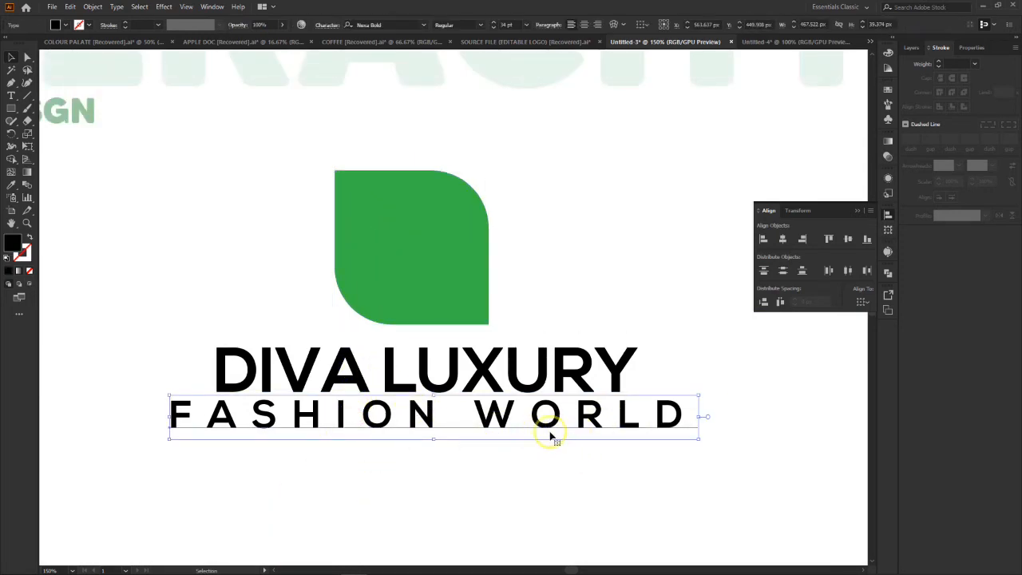
click(494, 24)
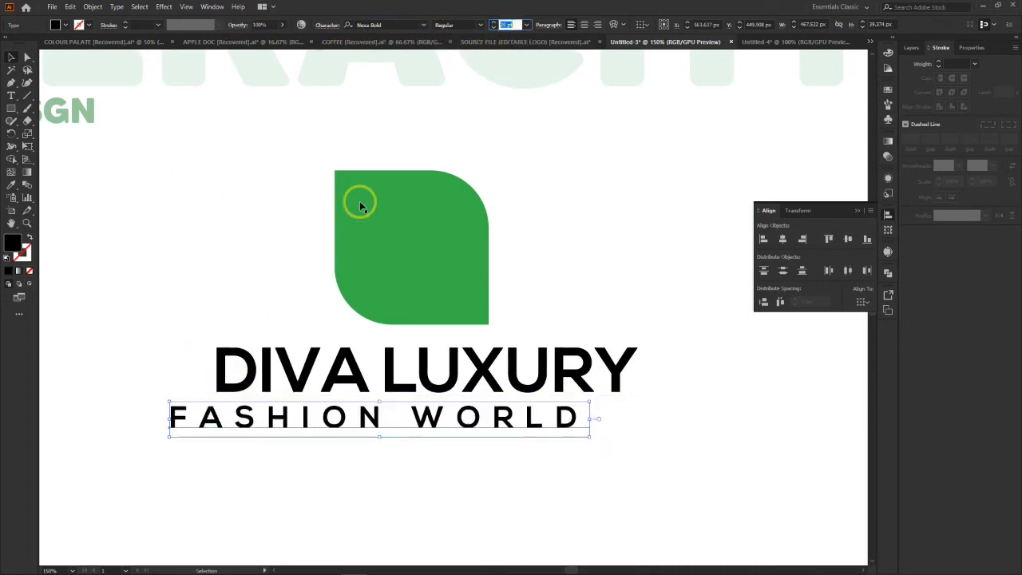
drag(273, 428, 348, 421)
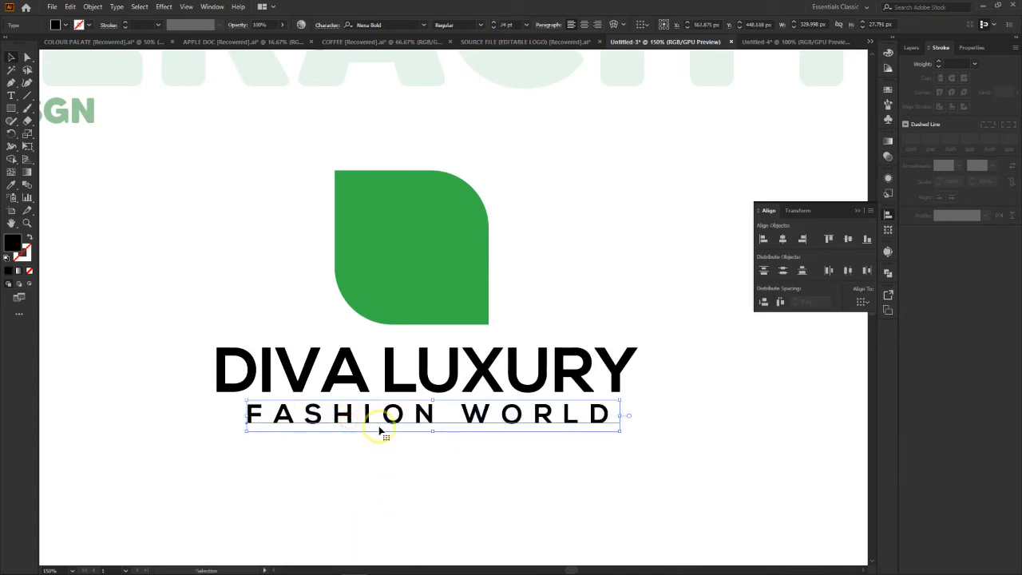
Step: Nudge FASHION WORLD slightly left to fine-tune its centring beneath DIVA LUXURY
key(Left)
key(Left)
key(Left)
key(Left)
key(Left)
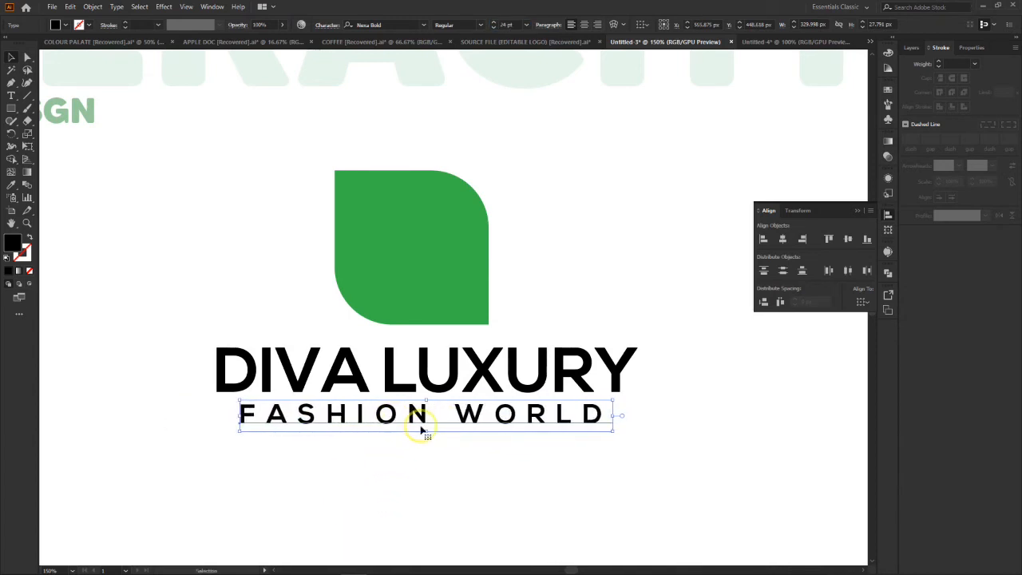
click(600, 484)
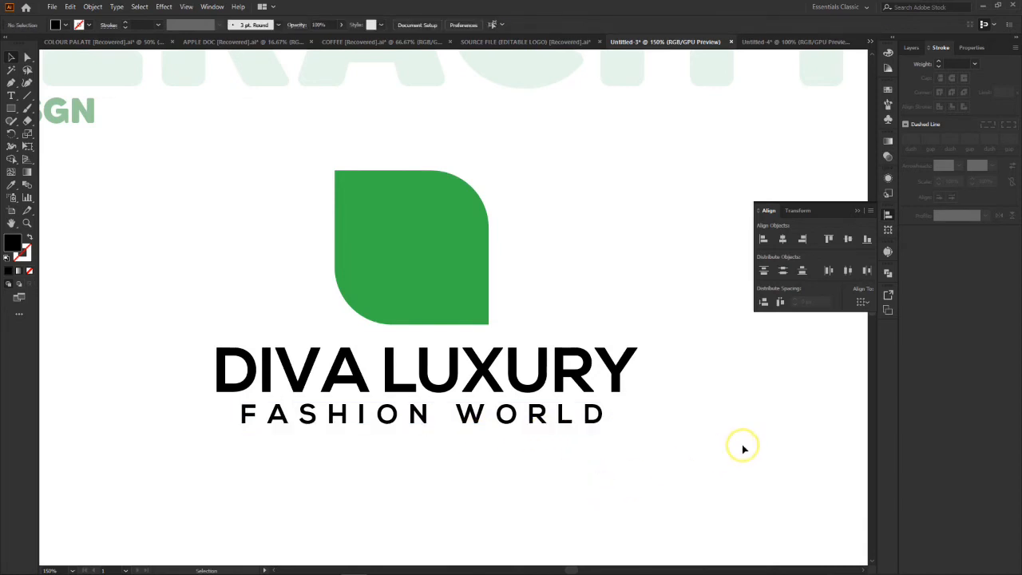
Step: Move the whole DIVA LUXURY logo to the artboard's left side and bring the VICTORIA Bakery text onto its right half
key(ctrl+minus)
key(ctrl+minus)
key(ctrl+minus)
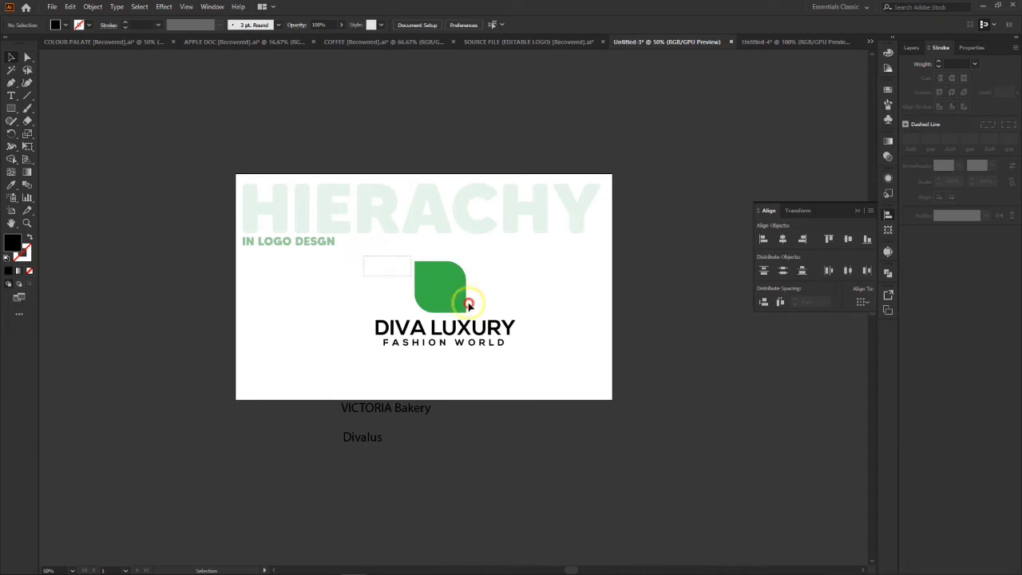
drag(468, 303, 545, 372)
drag(453, 288, 322, 292)
drag(380, 414, 486, 322)
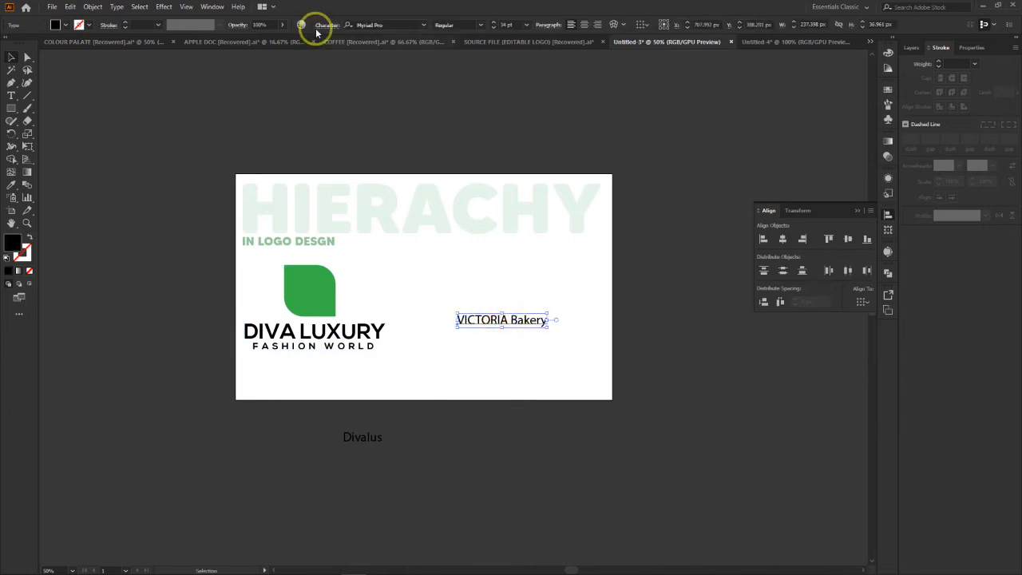
Step: Set the font of the VICTORIA Bakery text to Nexa Bold
click(379, 24)
text(nex)
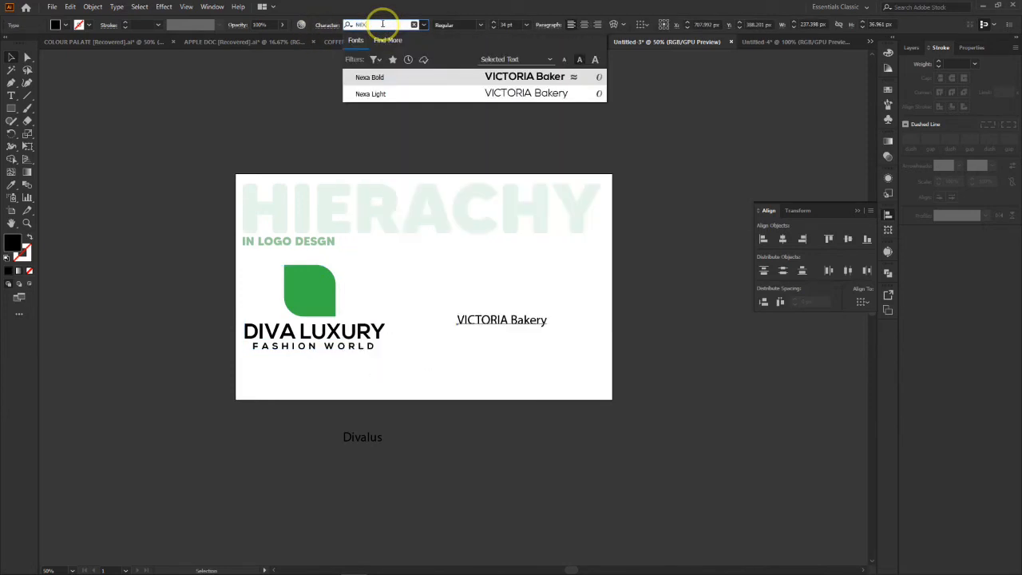
click(398, 77)
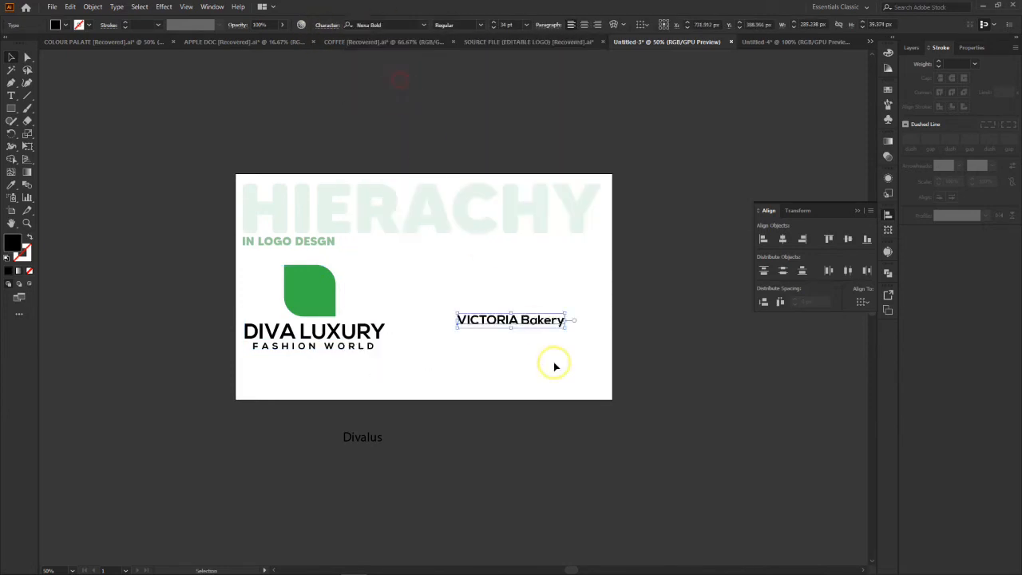
Step: Duplicate the VICTORIA Bakery text a short distance directly below the original
scroll(557, 347, up, 2)
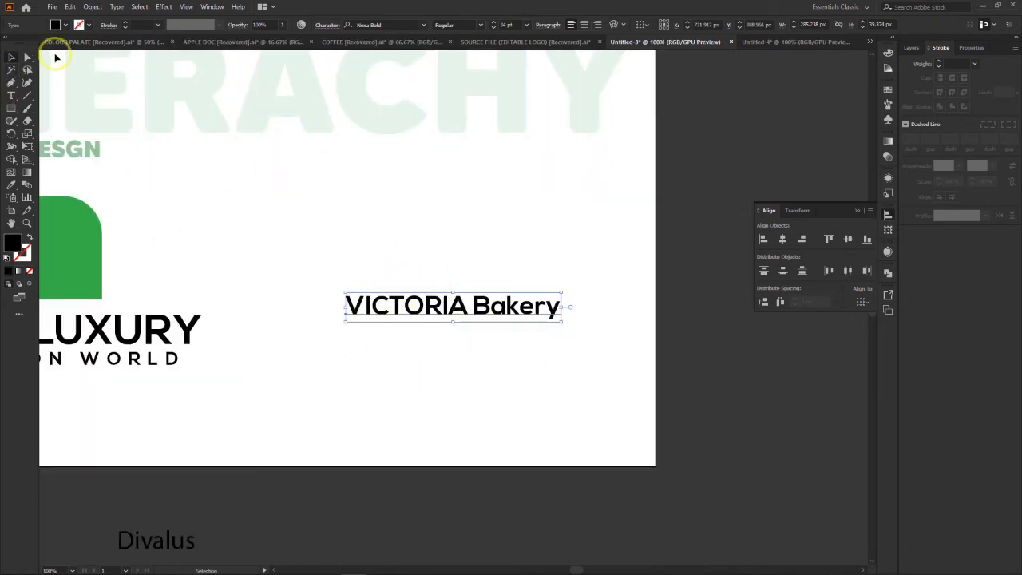
click(27, 57)
click(587, 286)
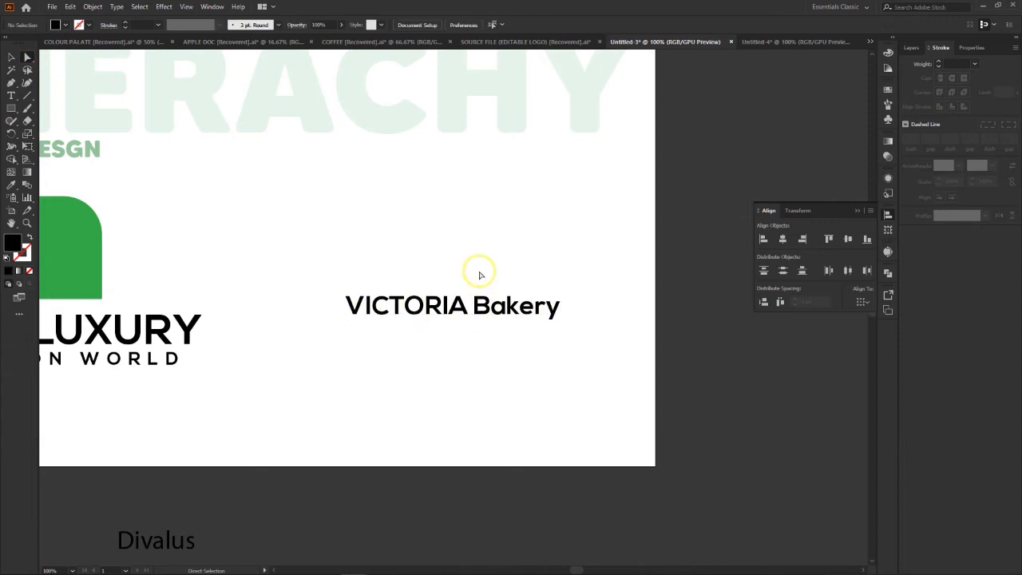
click(13, 97)
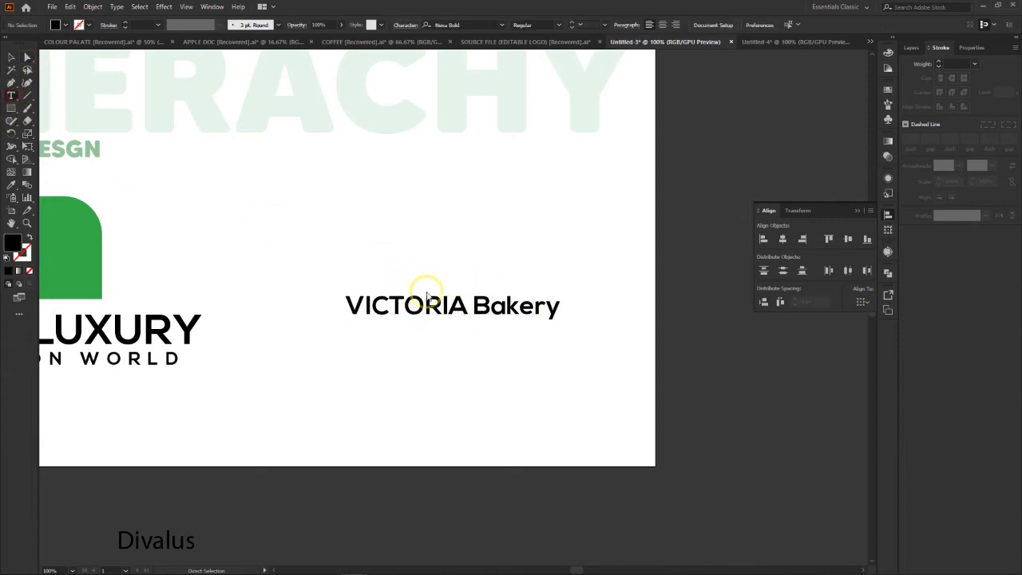
click(11, 58)
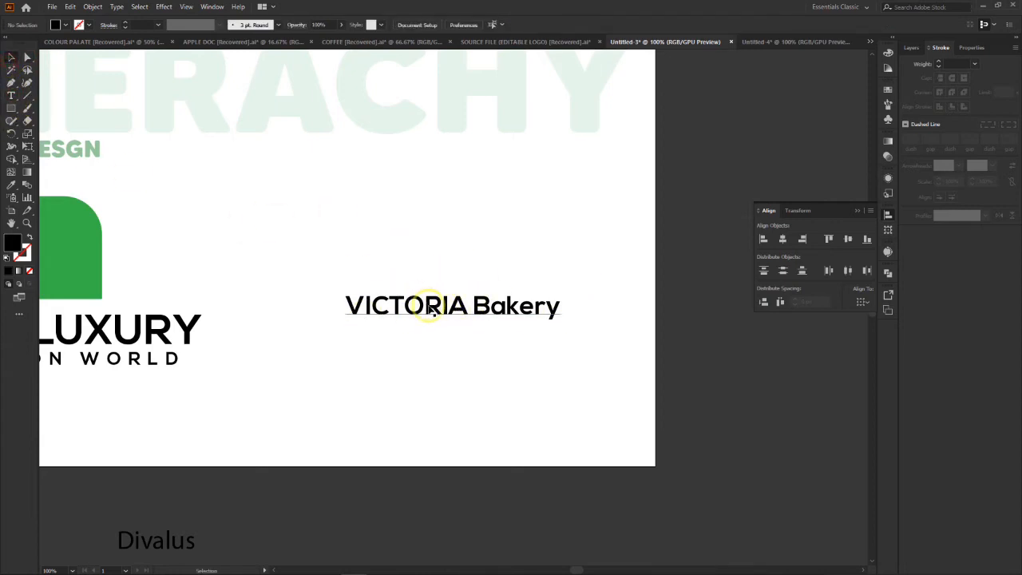
drag(429, 310, 433, 361)
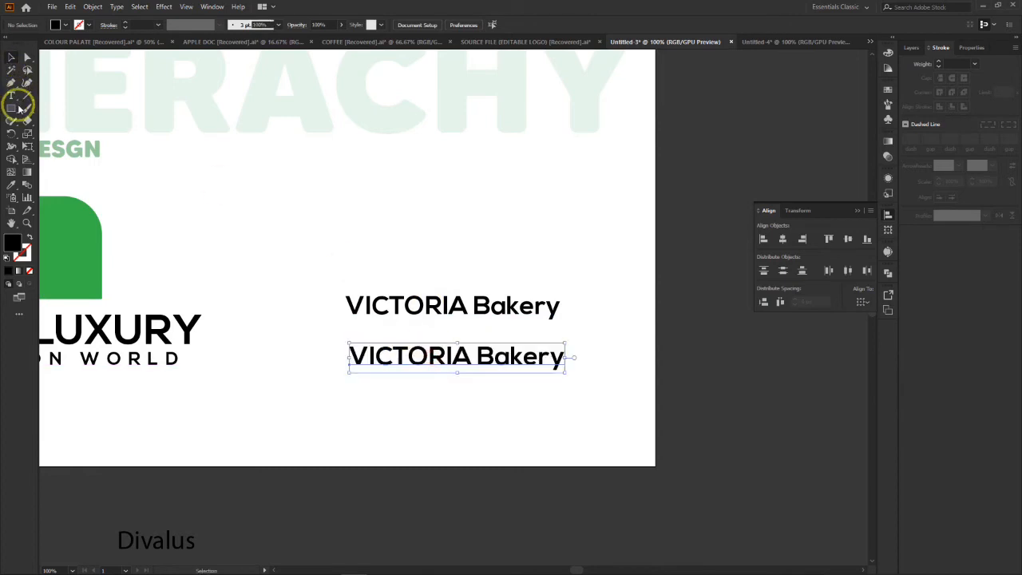
Step: Delete Bakery from the upper text and VICTORIA from the lower copy so each word stands alone
click(14, 96)
drag(470, 305, 605, 322)
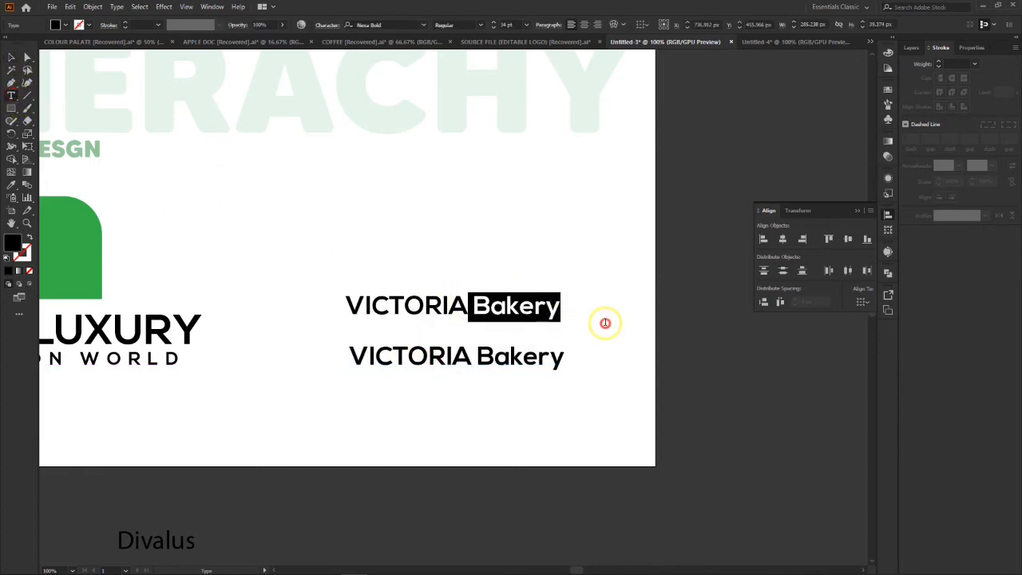
key(BackSpace)
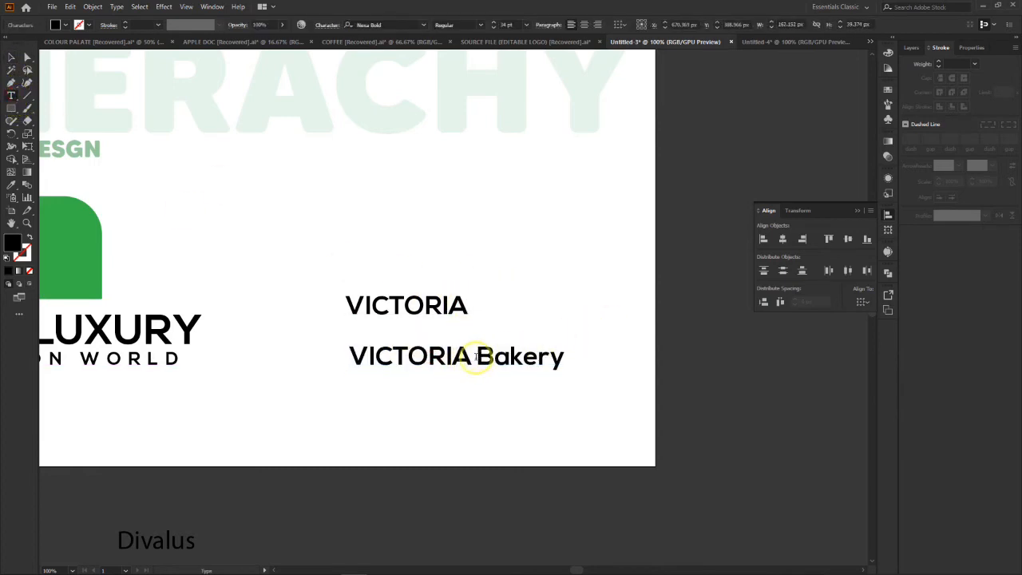
drag(475, 357, 317, 359)
key(BackSpace)
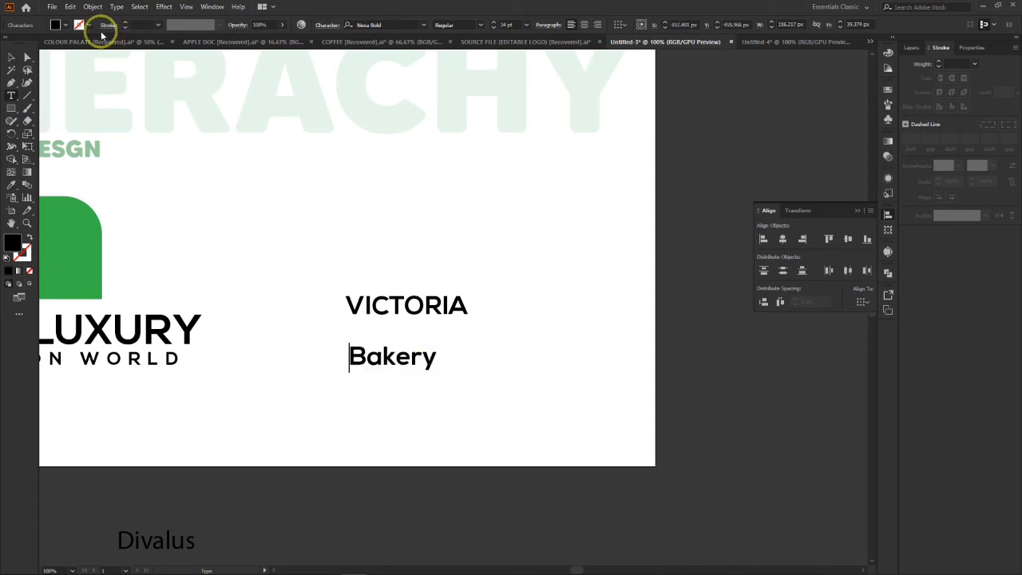
Step: Enlarge the VICTORIA text proportionally to about 65 pt
click(29, 58)
click(400, 305)
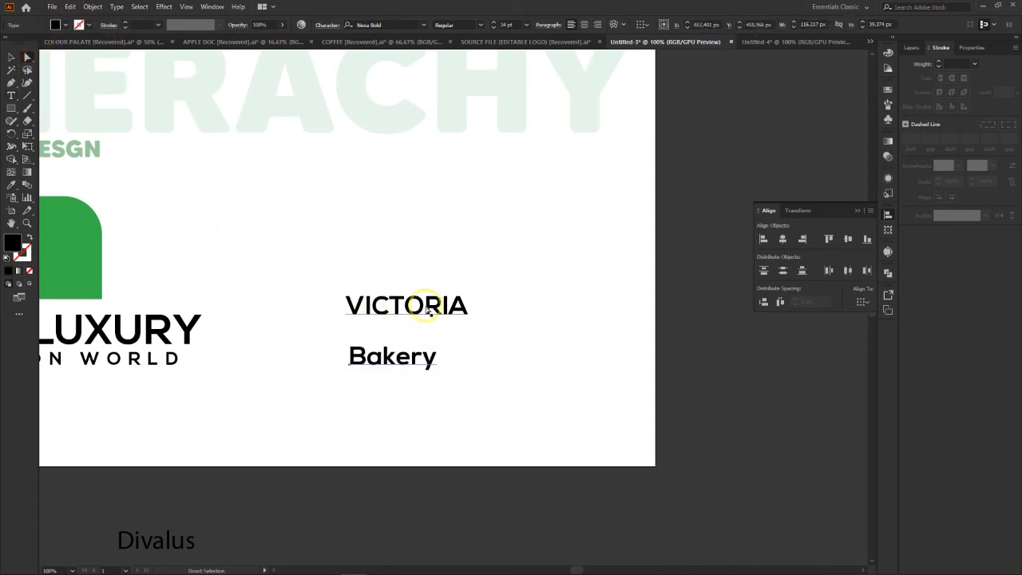
click(12, 56)
click(461, 317)
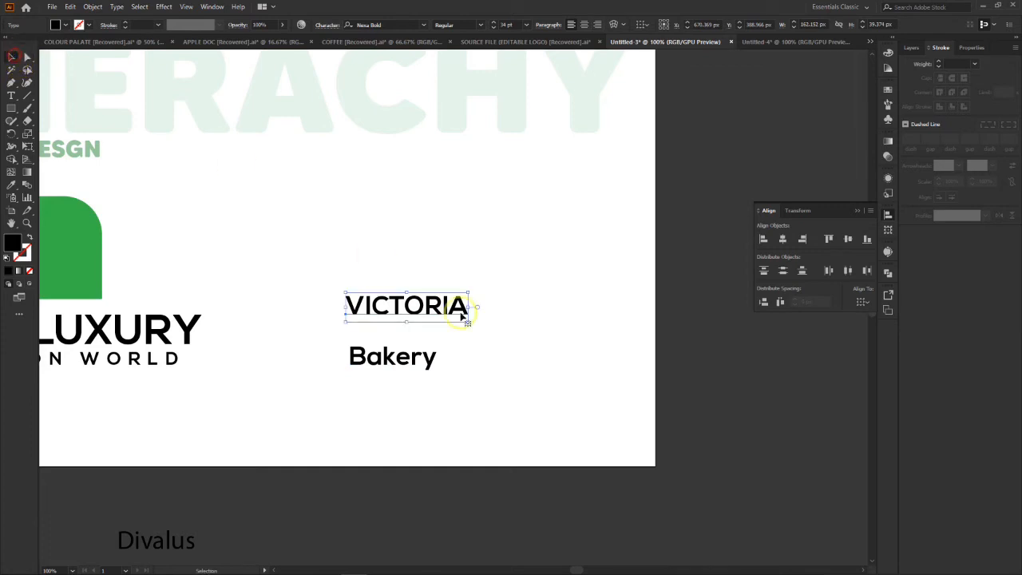
drag(469, 323, 581, 352)
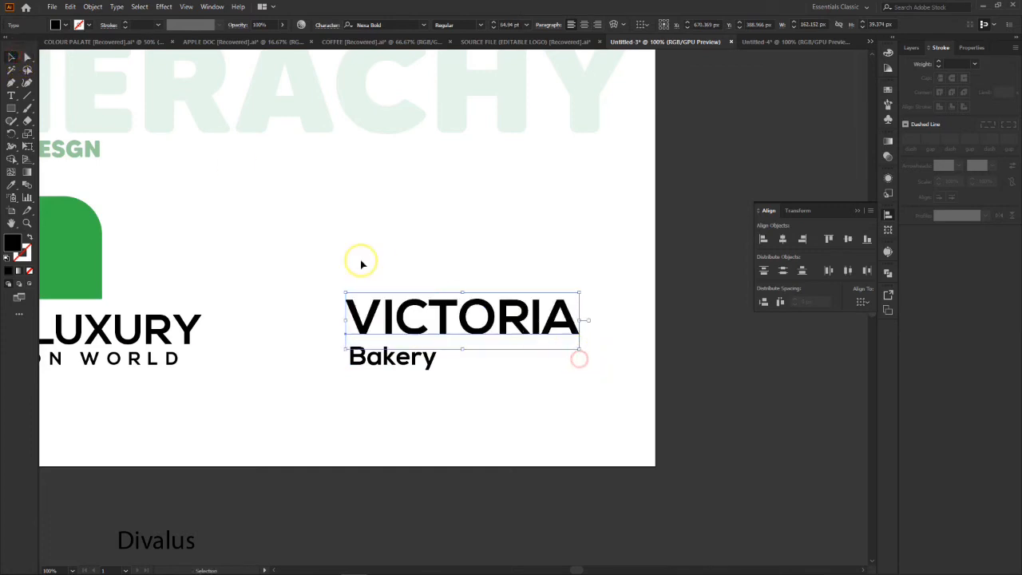
Step: Copy the green leaf shape above VICTORIA and move Bakery under the middle of the word
drag(81, 243, 495, 218)
click(669, 313)
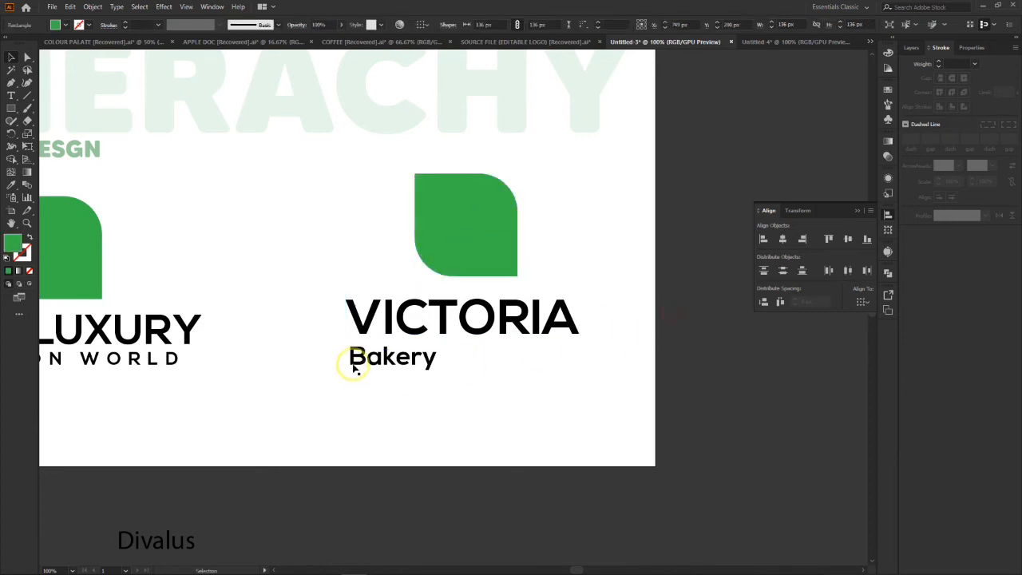
drag(421, 357, 493, 357)
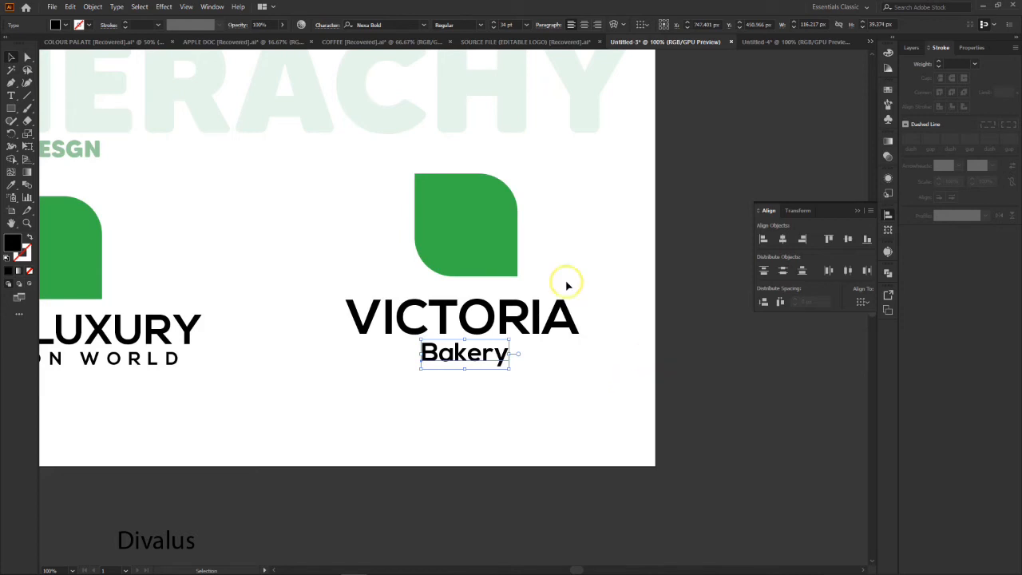
Step: Change the font of Bakery to Raphtalia and enlarge it to 80 pt, overlapping the lower edge of VICTORIA
click(377, 25)
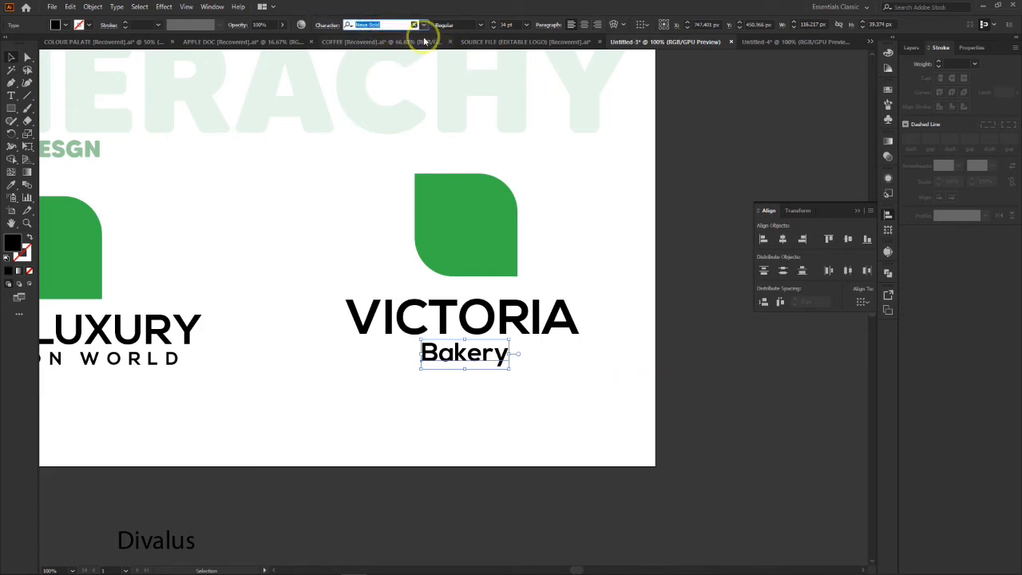
click(425, 25)
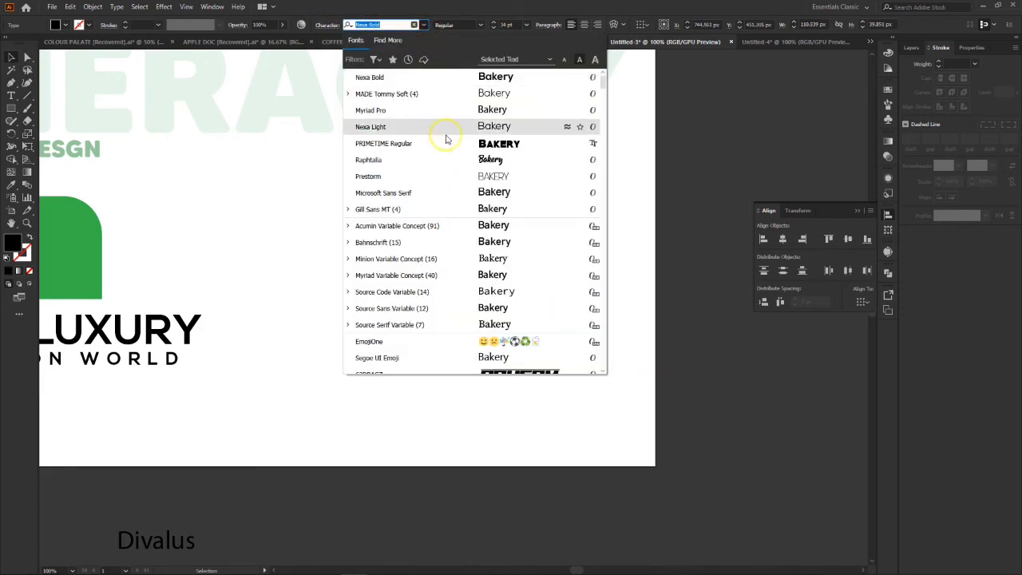
click(479, 160)
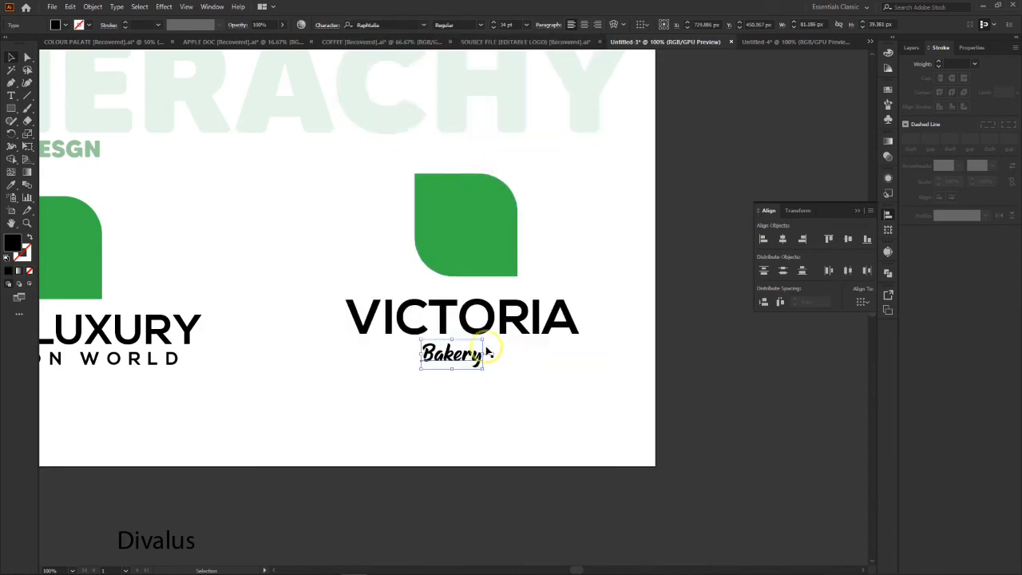
drag(482, 341, 458, 354)
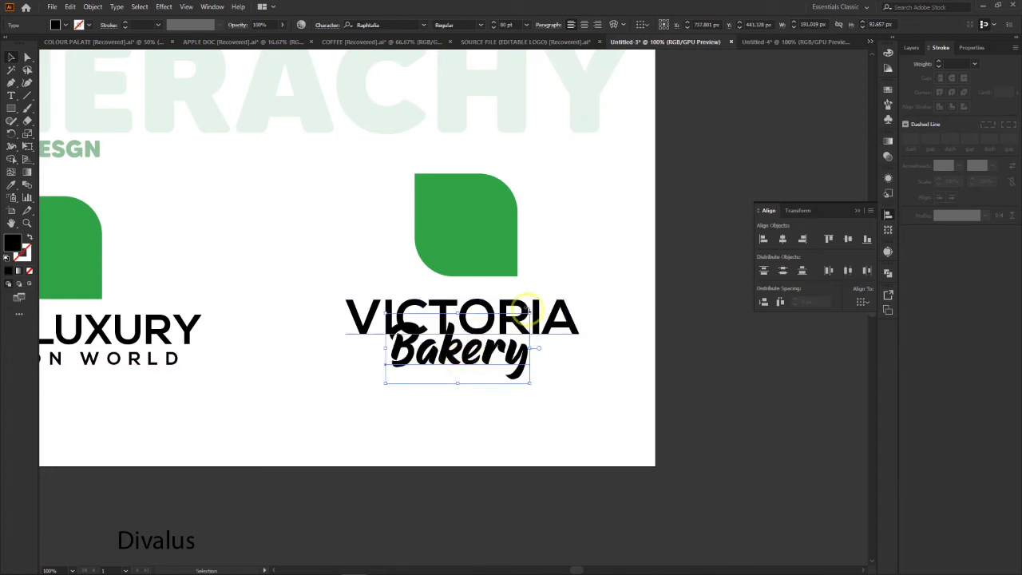
Step: Try enlarging Bakery to about 96 pt and shifting it slightly down over the lower edge of VICTORIA
drag(531, 314, 561, 297)
mouse_move(499, 347)
mouse_down()
mouse_move(520, 359)
mouse_move(495, 363)
mouse_up()
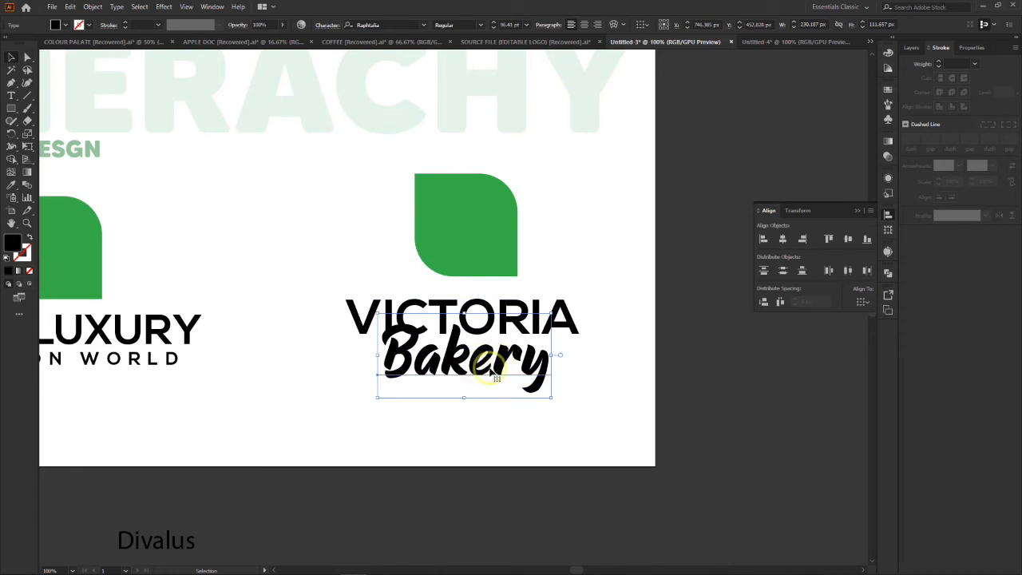
Step: Give the Bakery text a 3 pt white stroke (FFFFFF) to set it apart from VICTORIA
click(955, 63)
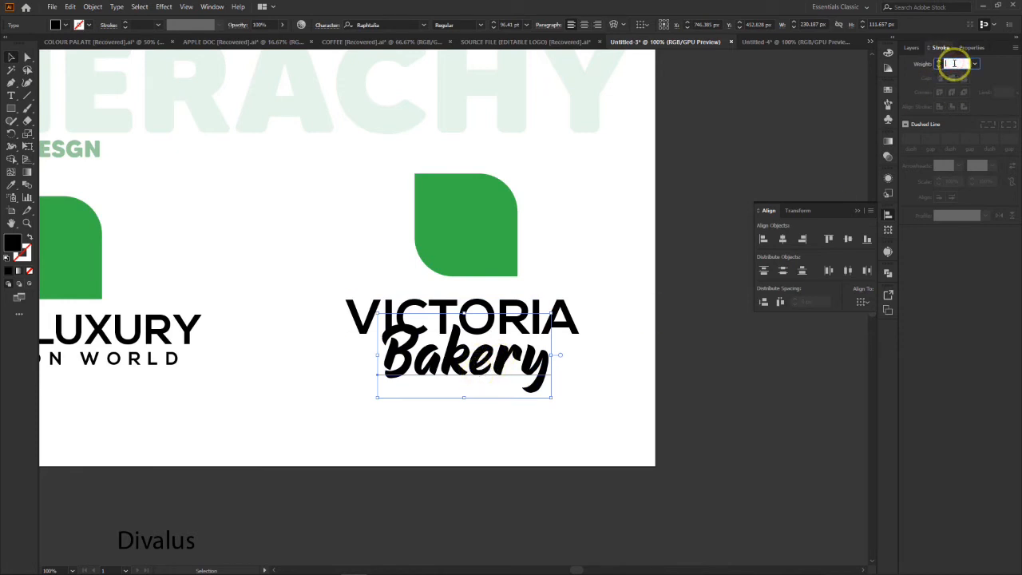
key(Up)
key(Up)
key(Up)
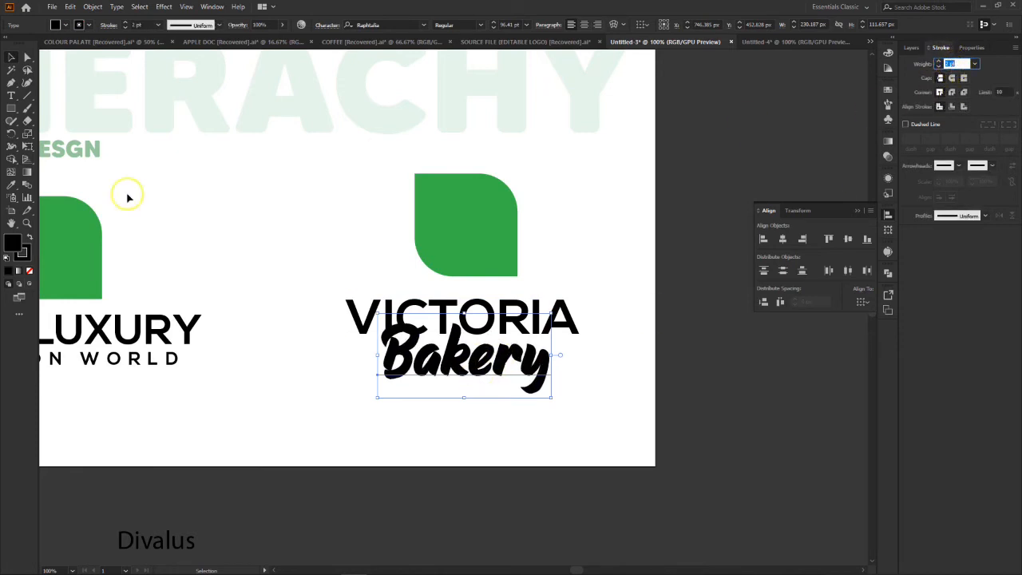
click(22, 254)
double_click(22, 254)
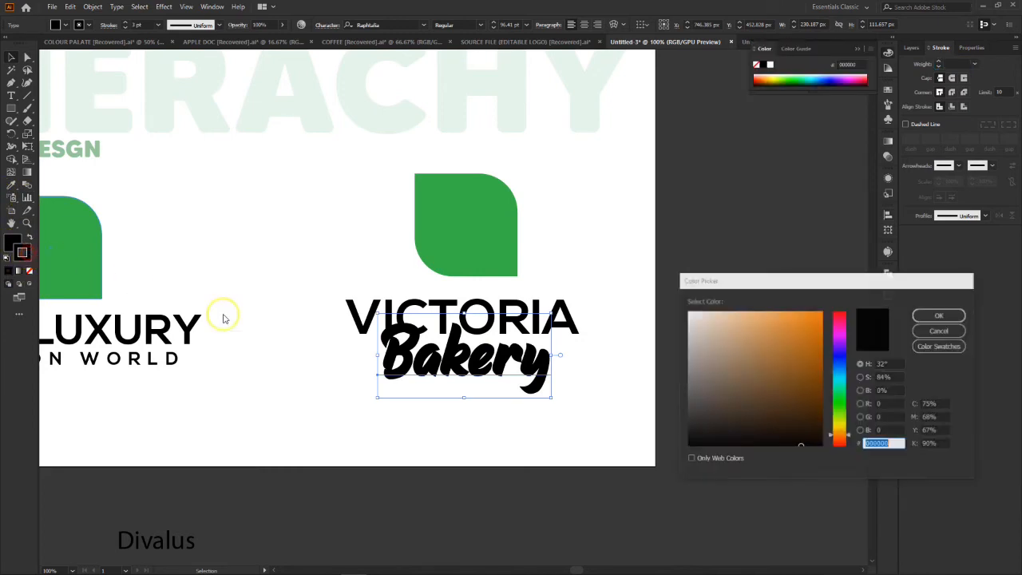
drag(689, 352, 684, 297)
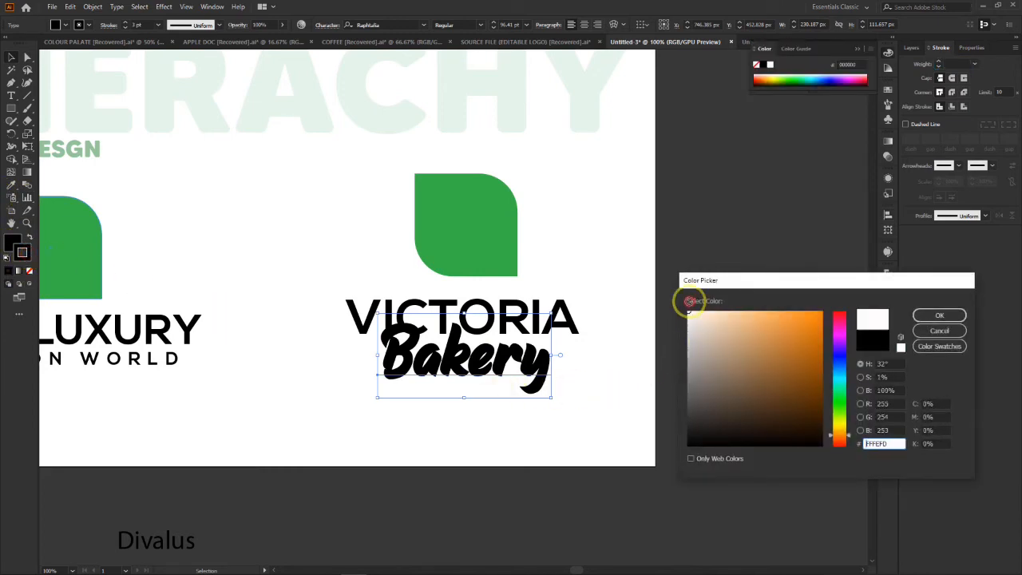
click(935, 314)
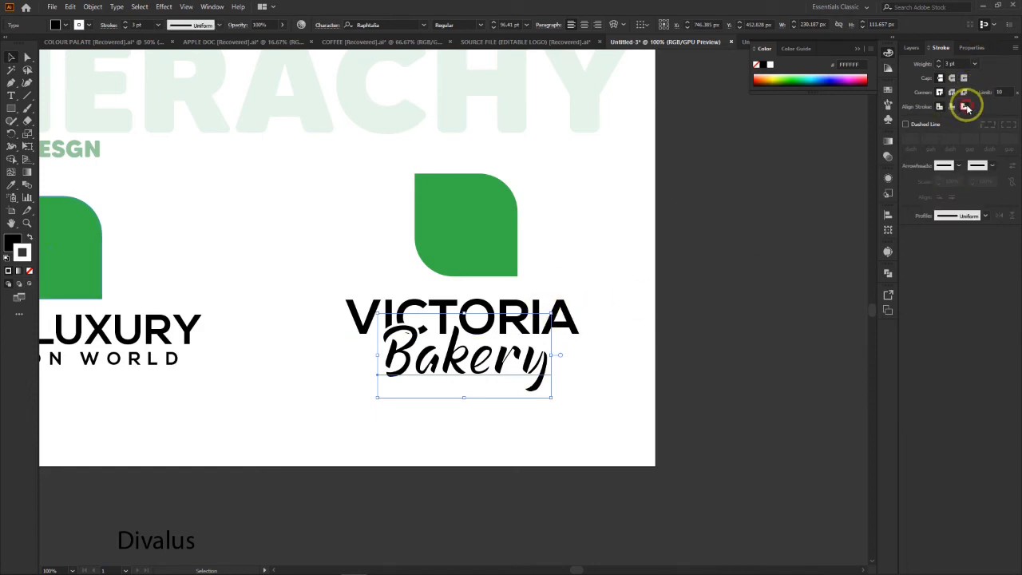
Step: Try other stroke alignments on Bakery, set a bevel join, and test the projecting cap before returning to the butt cap
click(964, 106)
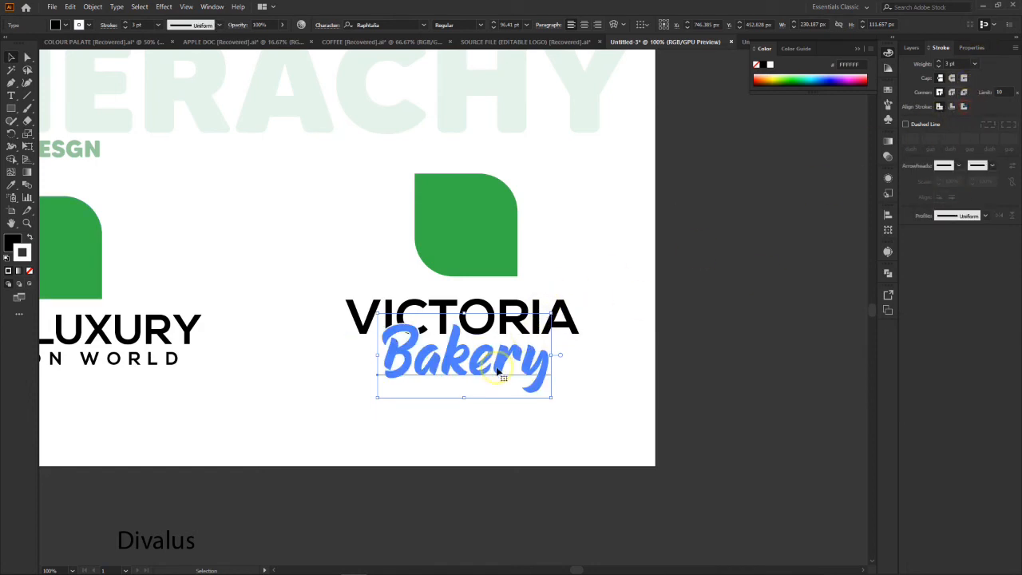
click(708, 338)
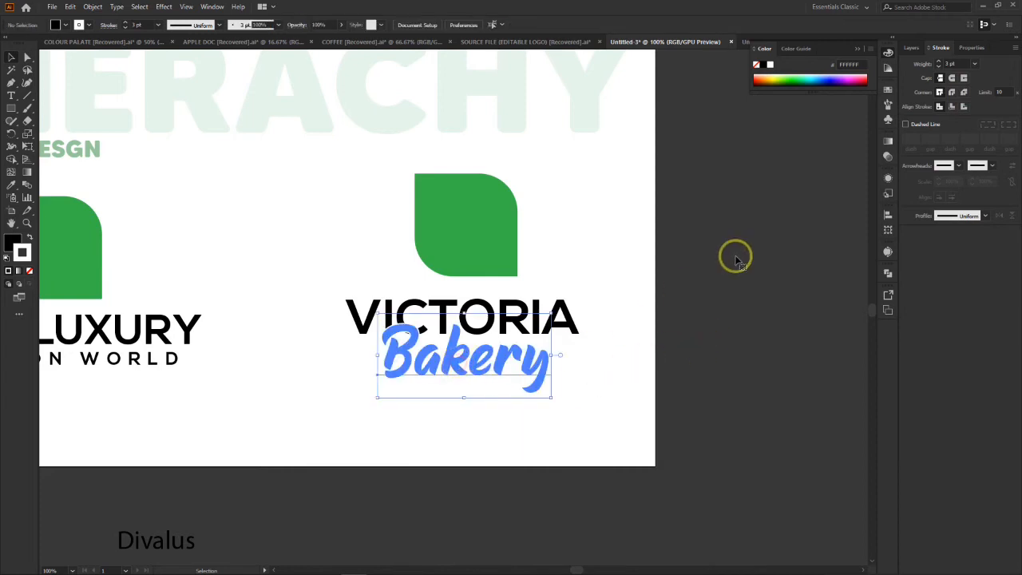
click(951, 106)
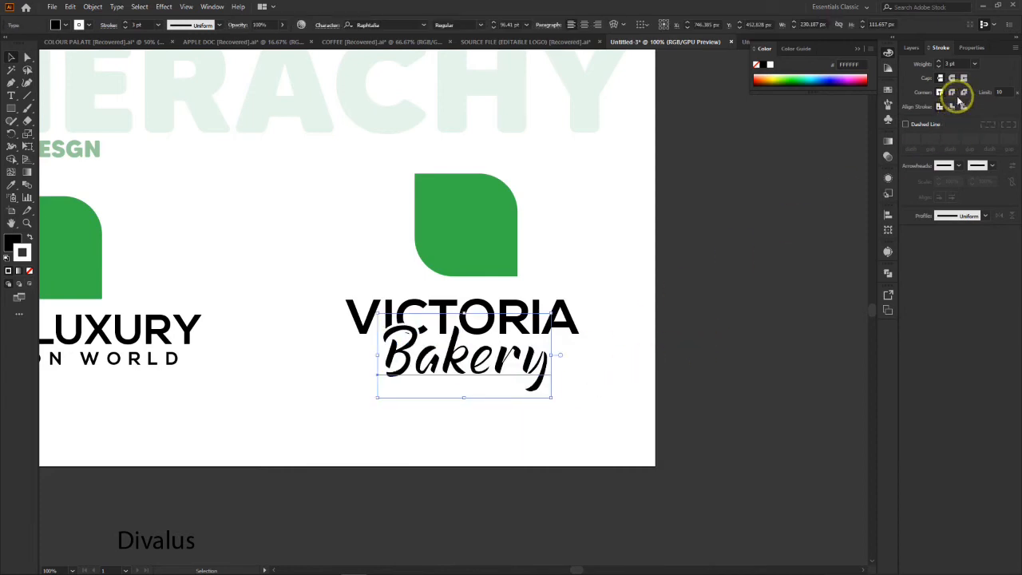
click(965, 92)
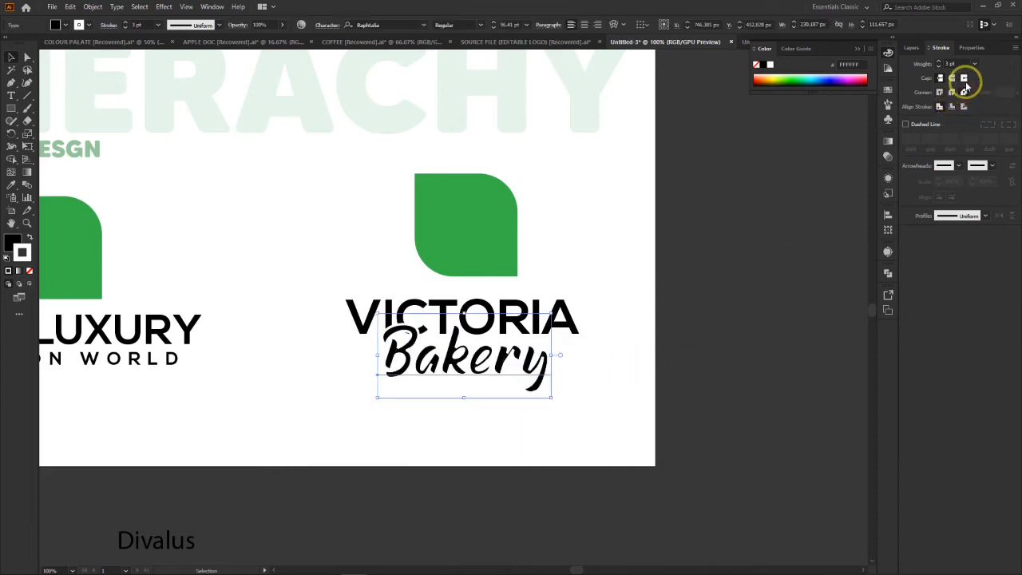
click(965, 78)
click(941, 78)
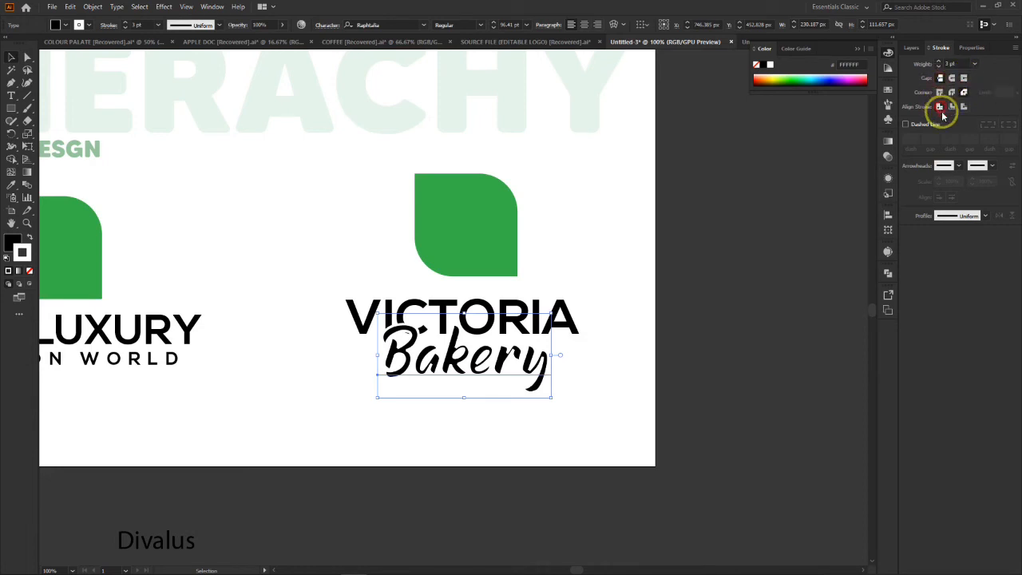
Step: Undo Bakery's stroke styling and last enlargement, and place the 80 pt word just below VICTORIA without overlap
click(657, 269)
key(a)
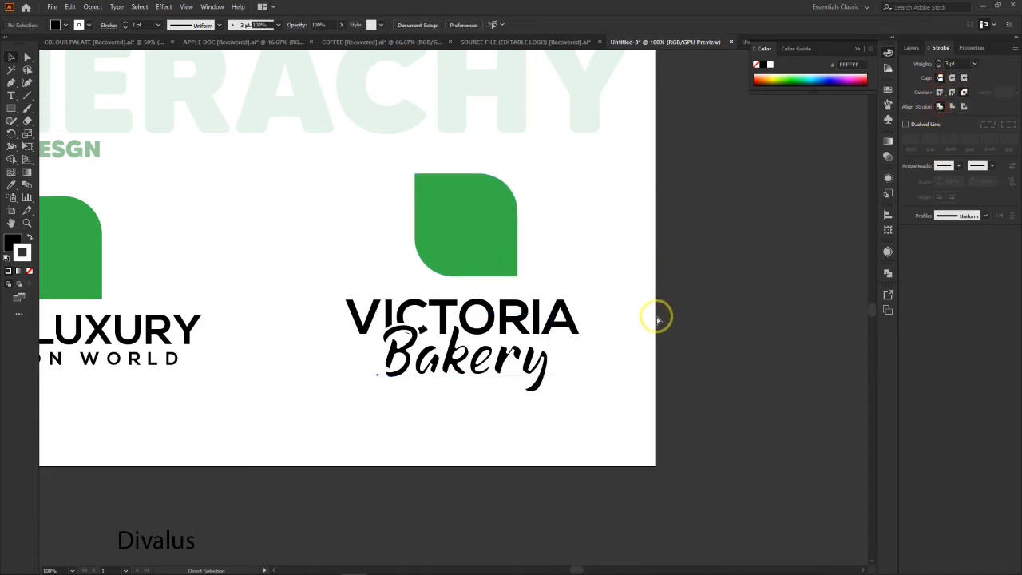
key(ctrl+z)
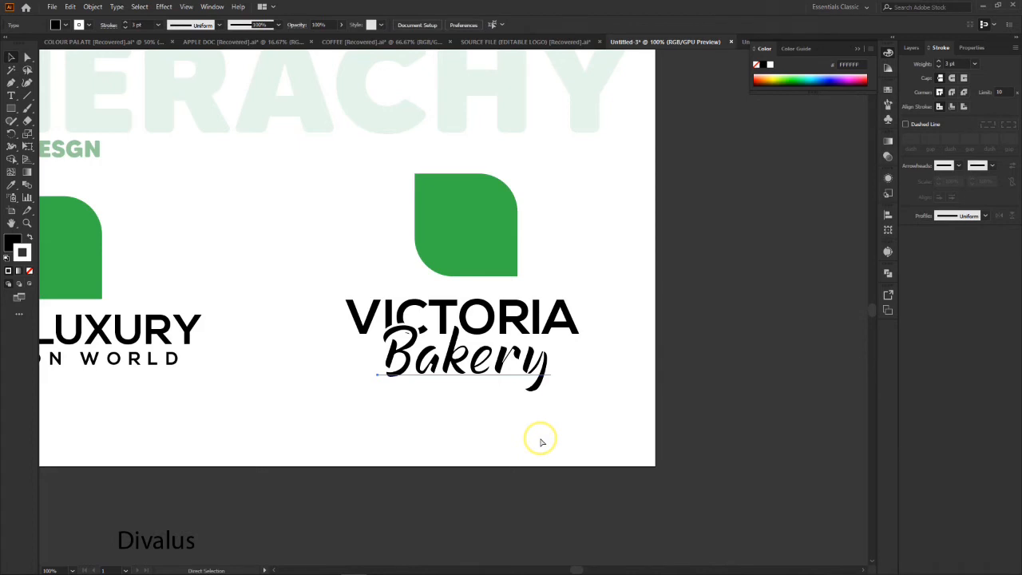
key(ctrl+z)
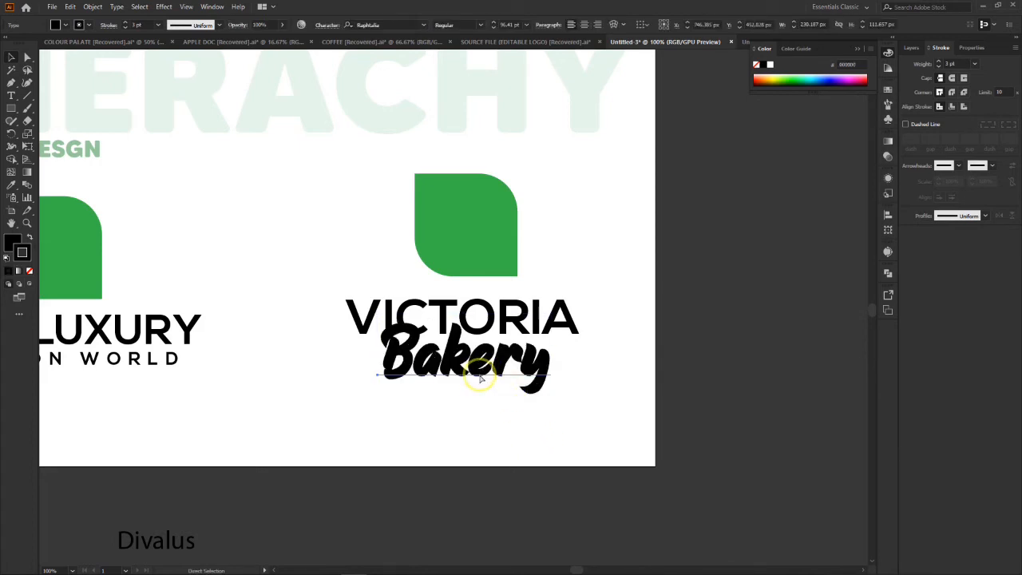
key(ctrl+z)
key(ctrl+z)
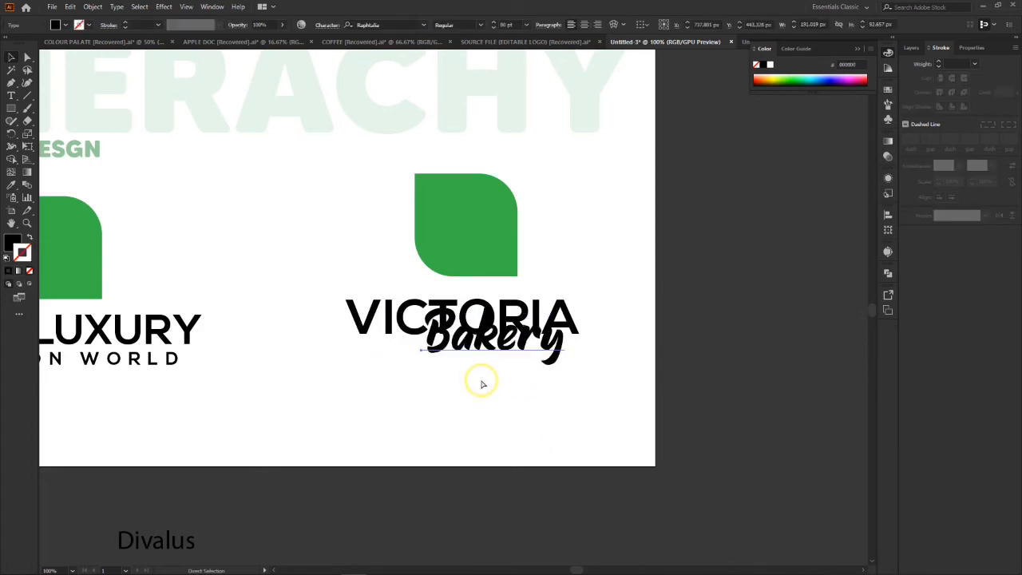
key(ctrl+z)
key(ctrl+z)
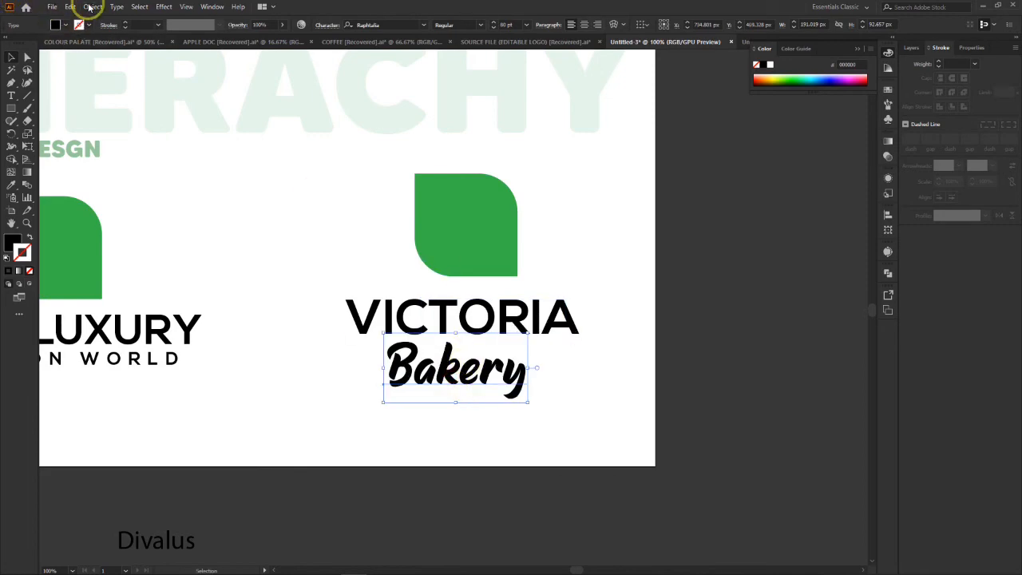
Step: Expand the object and fill of the Bakery text to convert it into shapes
click(92, 7)
click(92, 7)
click(94, 7)
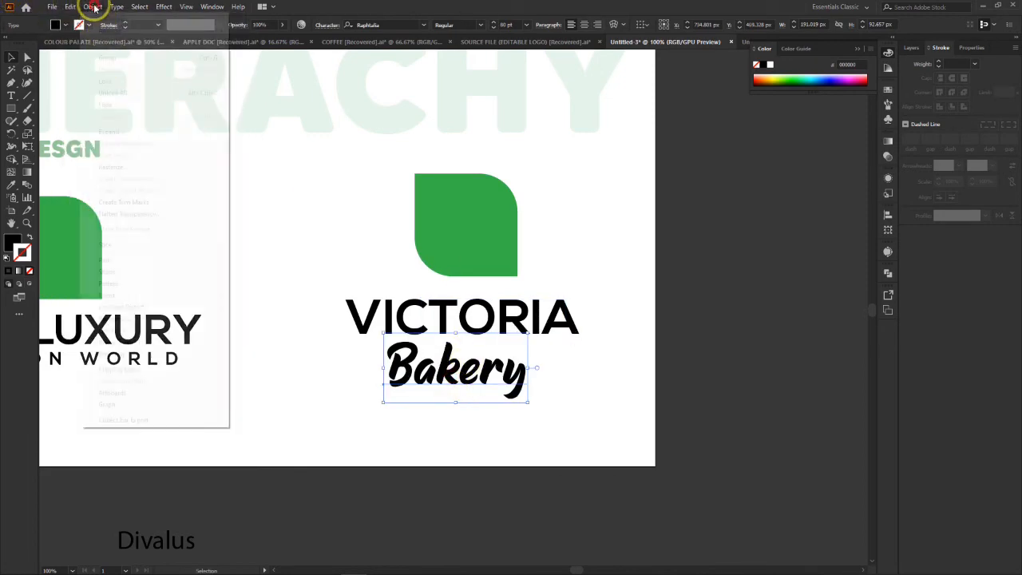
click(93, 7)
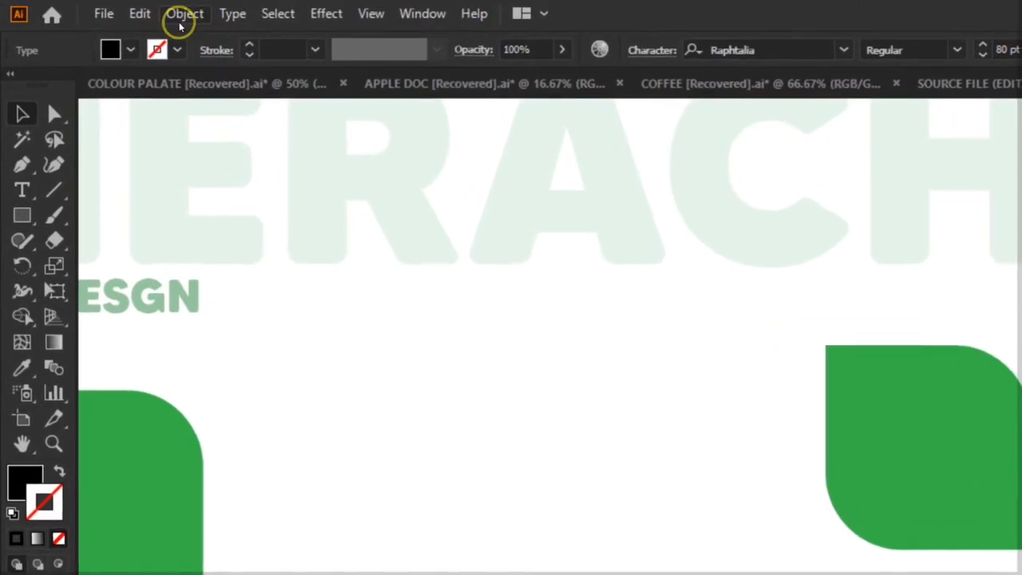
click(92, 7)
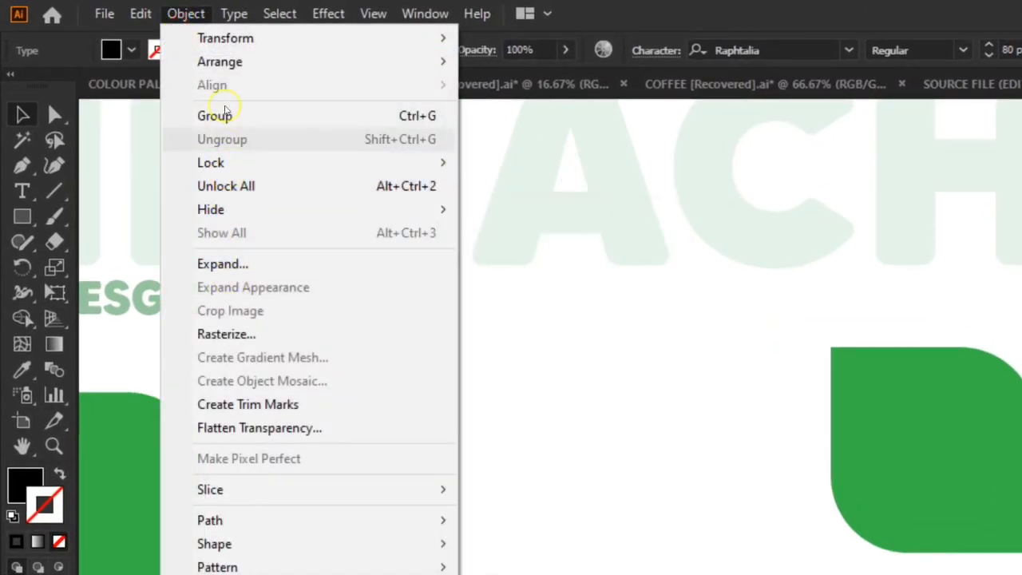
click(237, 265)
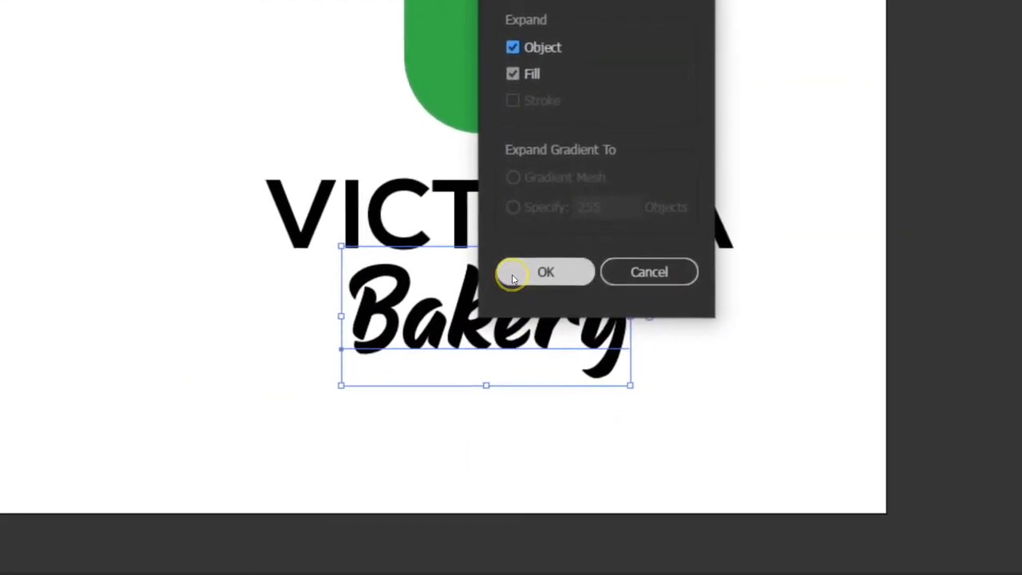
click(559, 260)
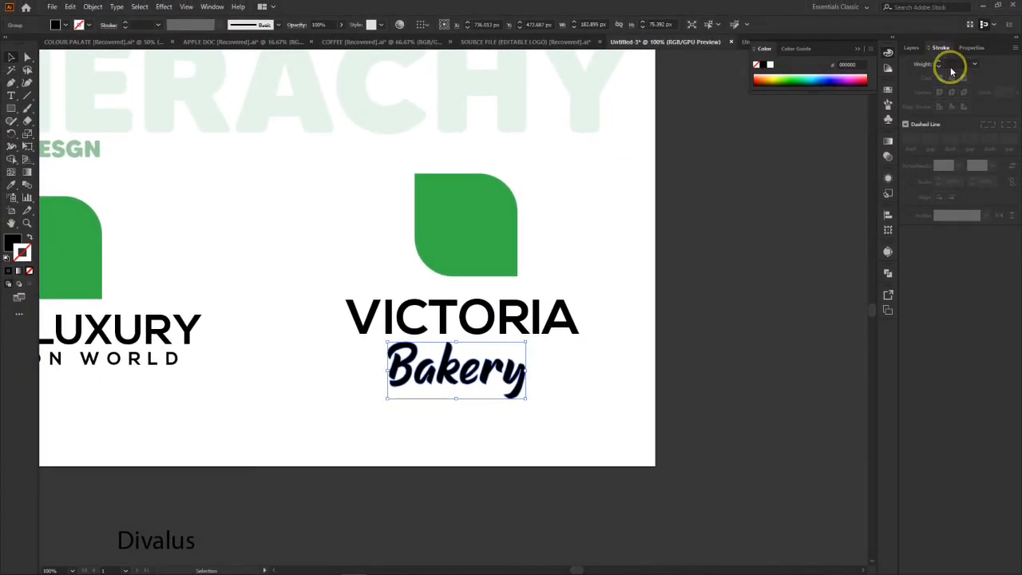
Step: Give the expanded Bakery a 4 pt white stroke (FFFFFF) aligned to the outside
click(939, 62)
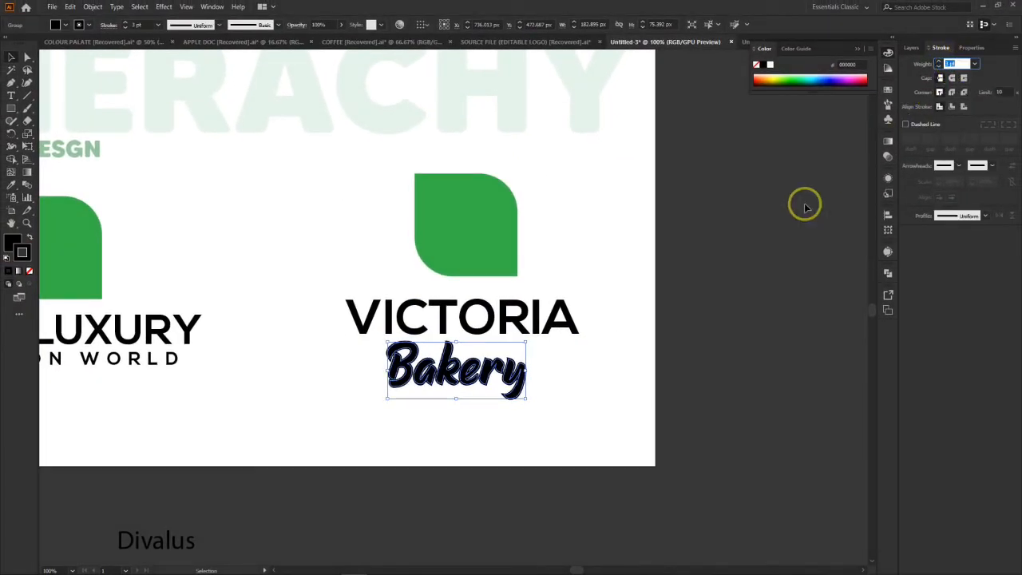
double_click(21, 253)
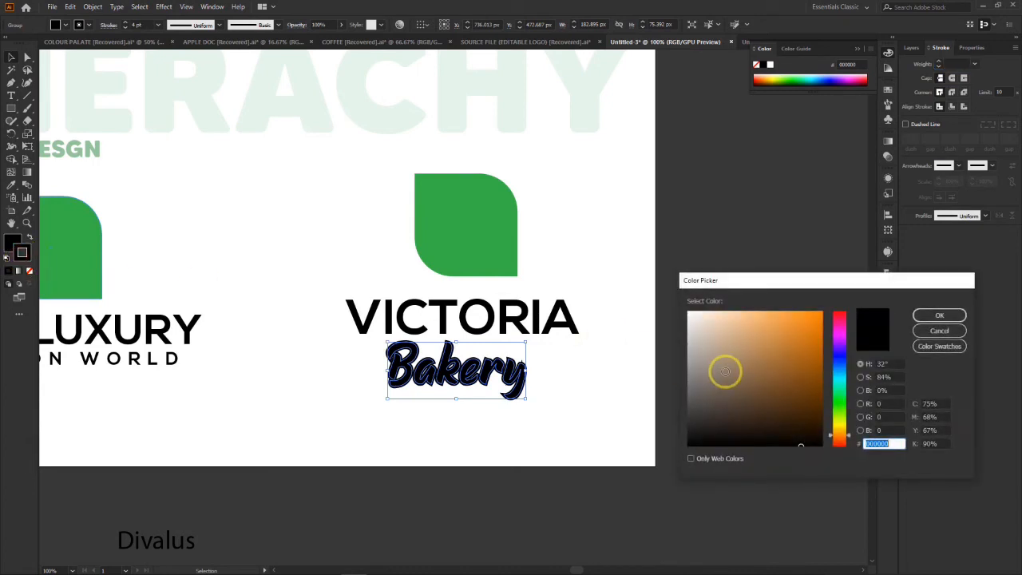
drag(726, 369, 679, 301)
click(940, 315)
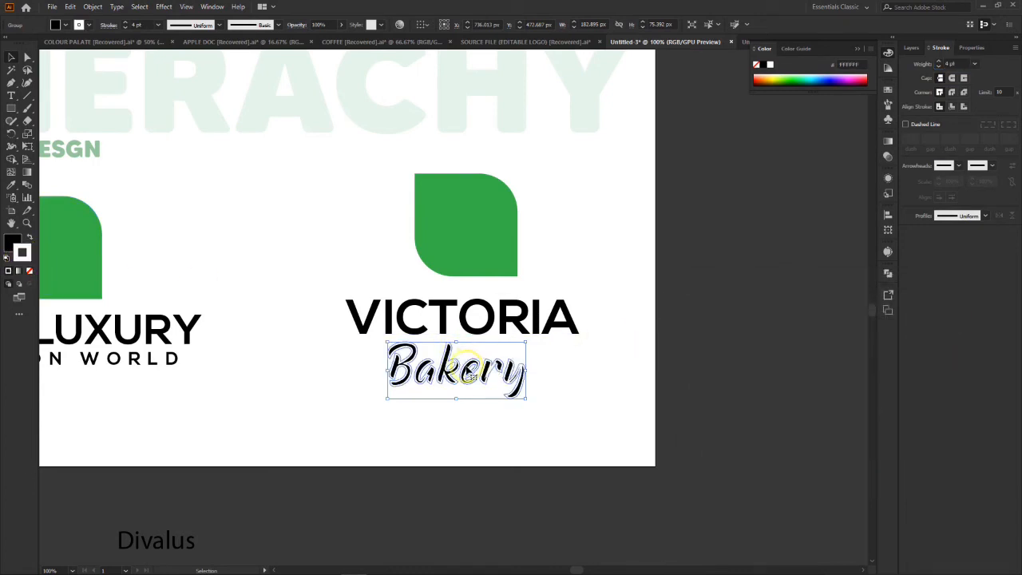
click(965, 108)
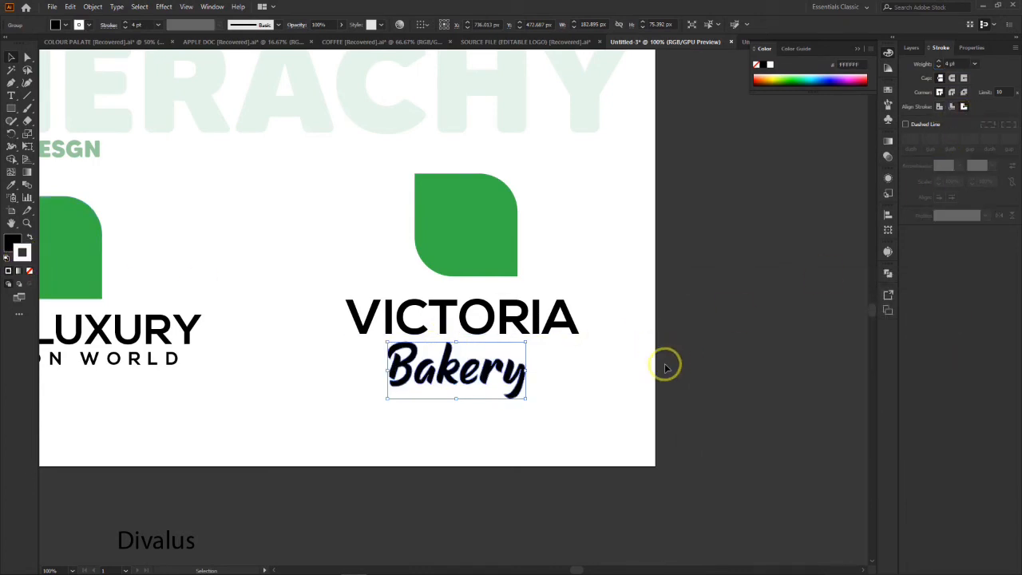
Step: Overlap a slightly enlarged Bakery with the lower edge of VICTORIA, and shift the leaf slightly down toward the name
drag(442, 374, 439, 357)
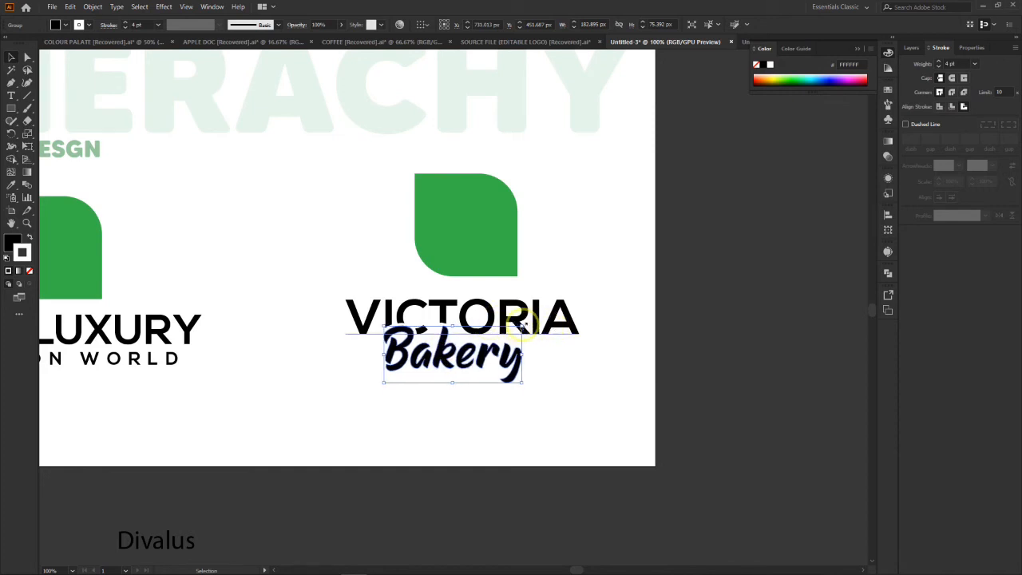
mouse_move(520, 324)
mouse_down()
mouse_move(530, 333)
mouse_move(548, 326)
mouse_move(502, 351)
mouse_up()
click(650, 292)
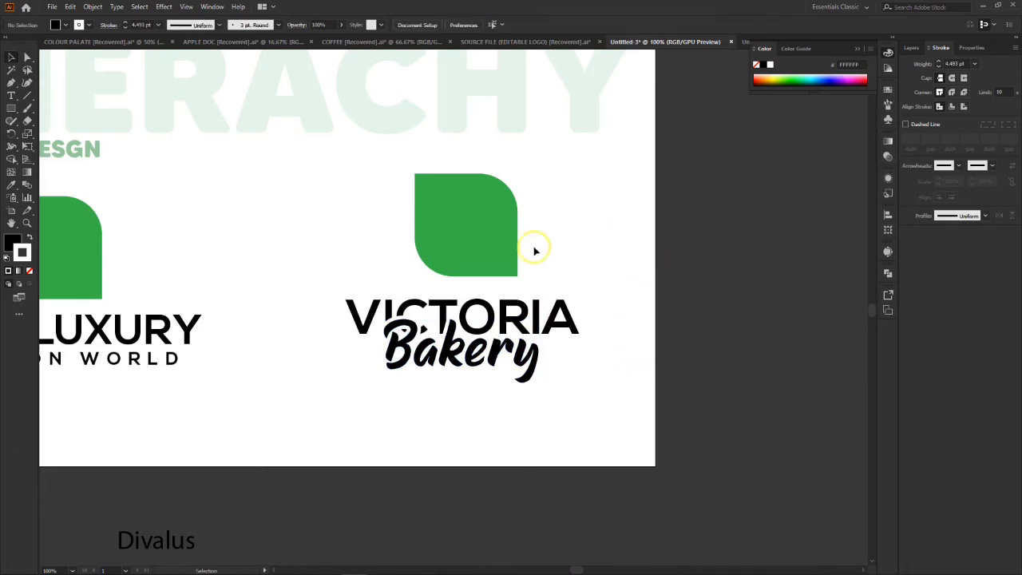
drag(500, 213, 482, 227)
click(605, 232)
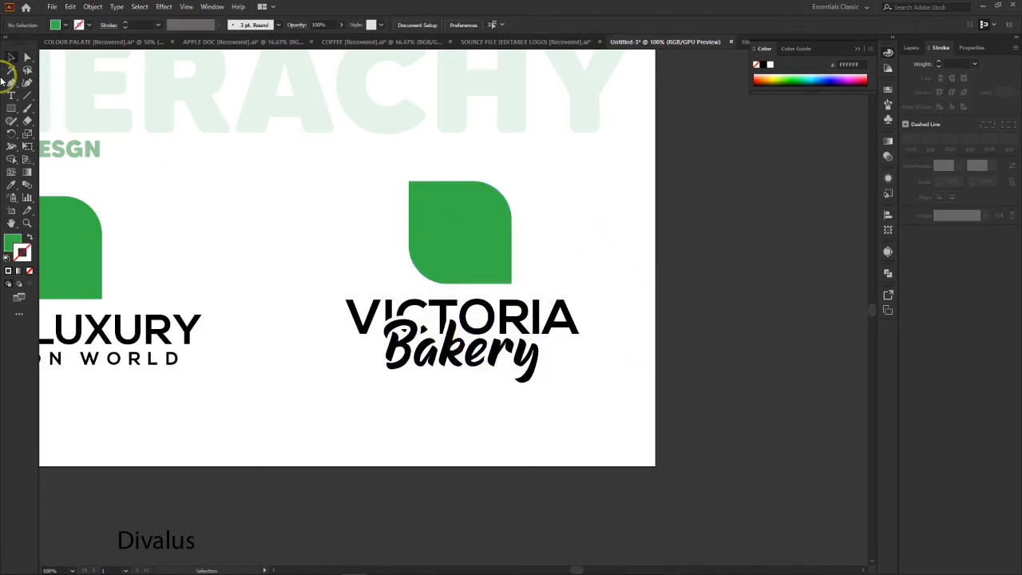
Step: Add the letter V in Nexa Bold on the leaf above VICTORIA
click(11, 96)
click(439, 220)
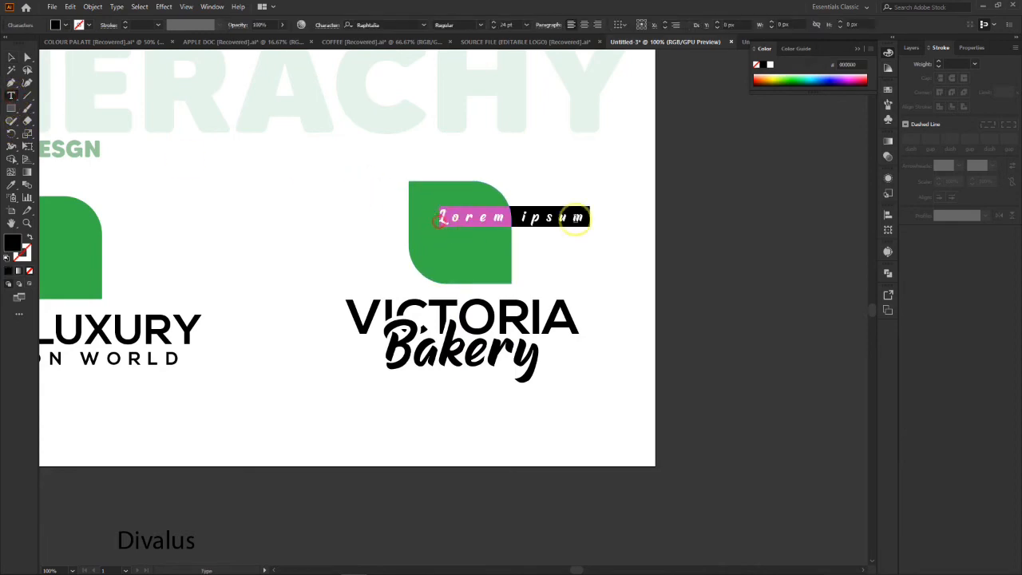
text(v)
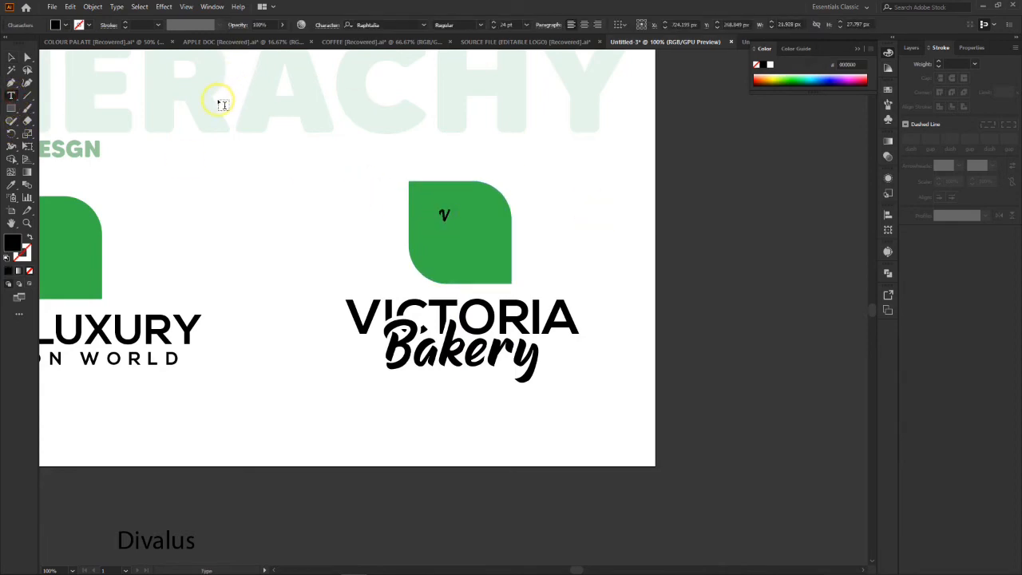
click(376, 26)
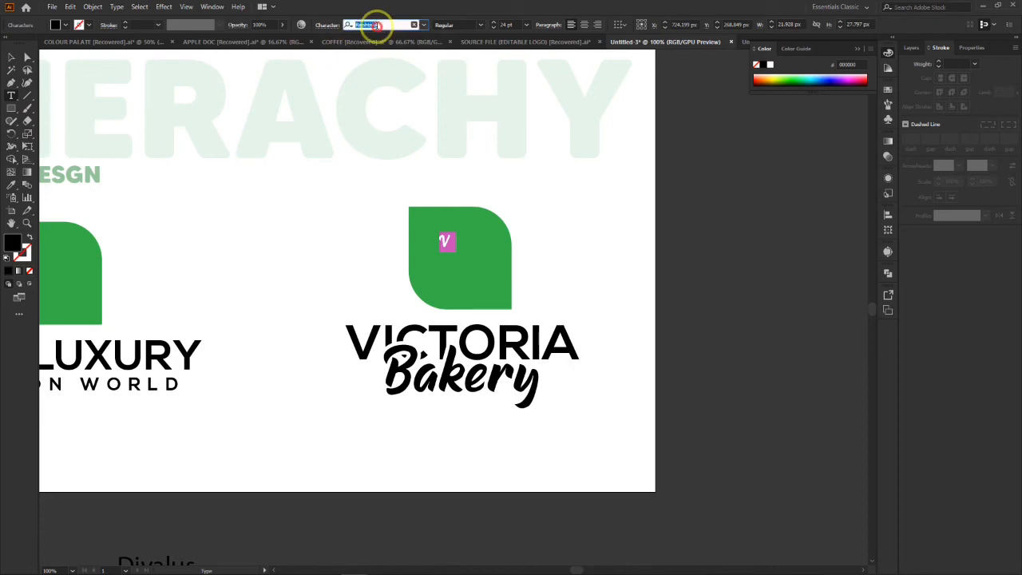
text(nexa)
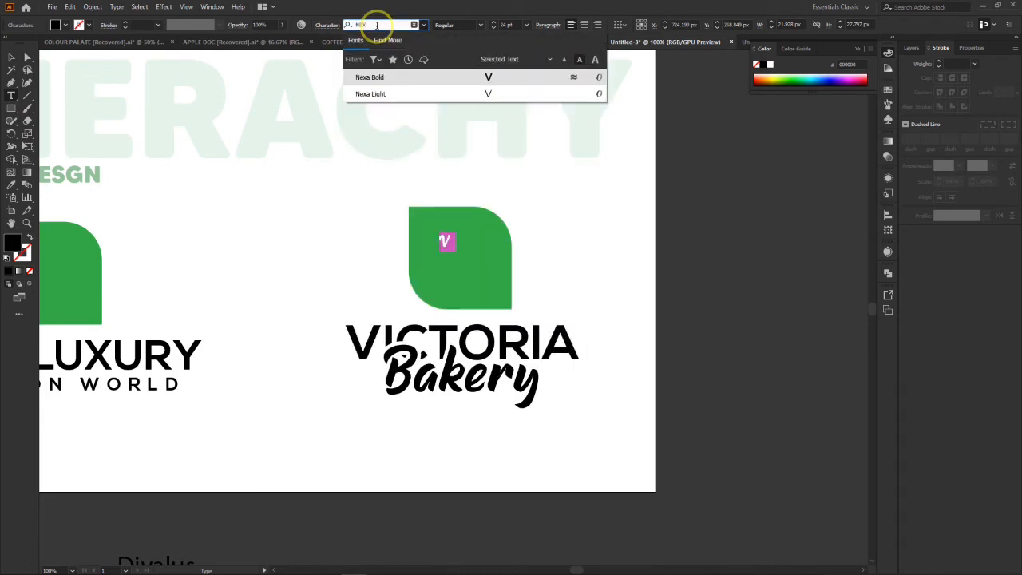
click(378, 77)
click(11, 57)
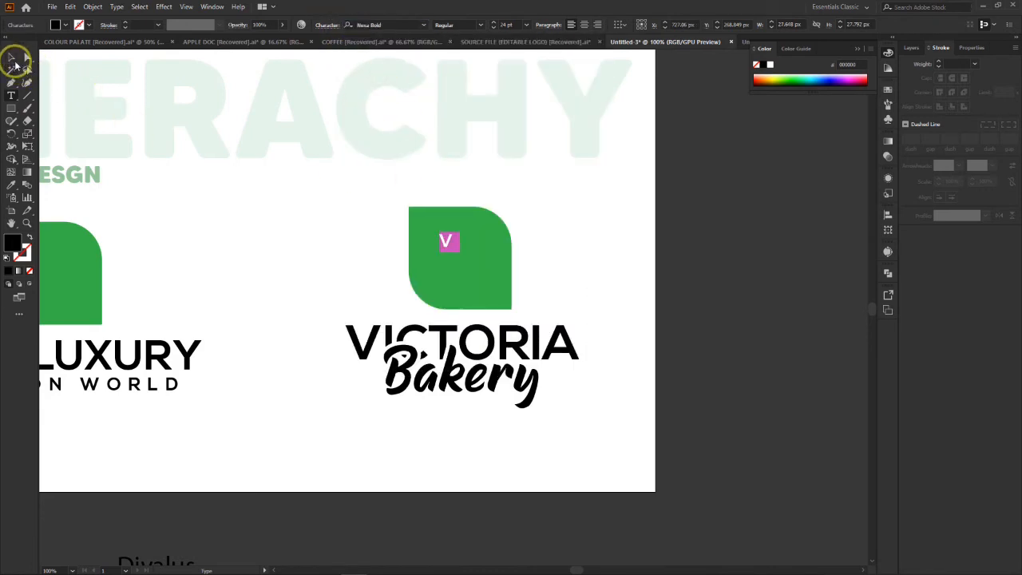
Step: Enlarge the V to about 94 pt, position it within the leaf and fill it white
shift+click(464, 254)
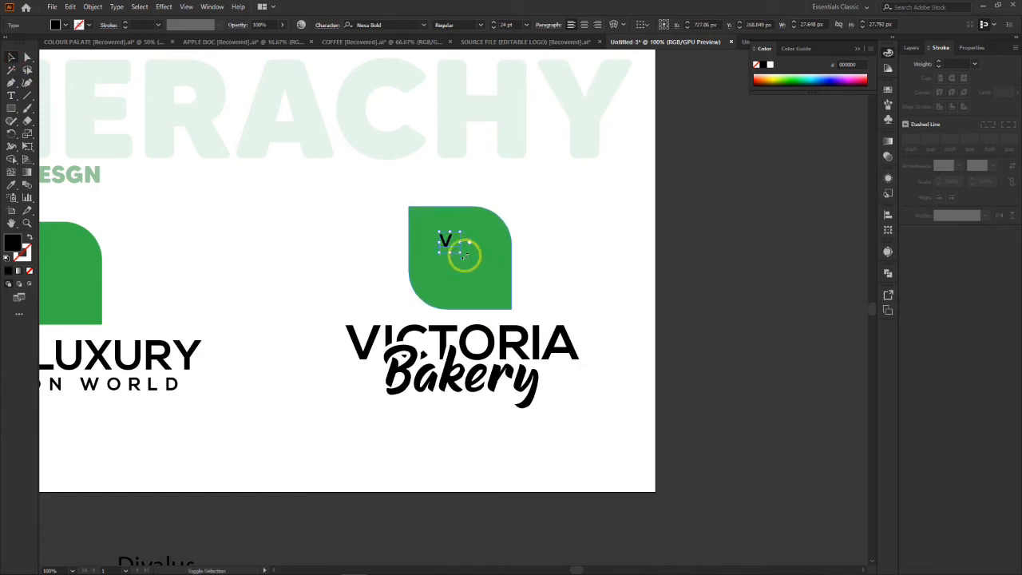
drag(465, 253, 520, 321)
drag(476, 274, 476, 258)
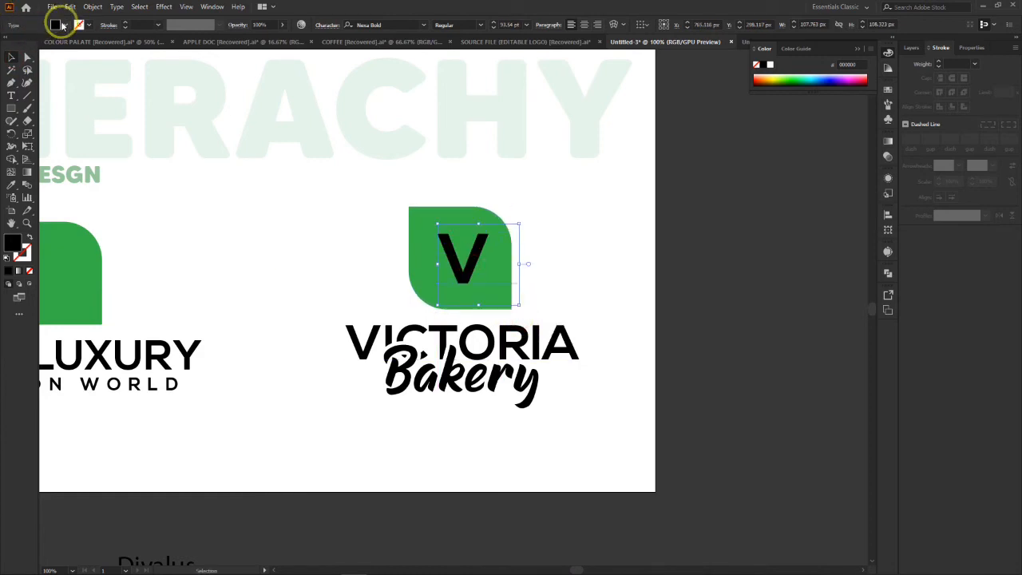
click(67, 26)
click(22, 37)
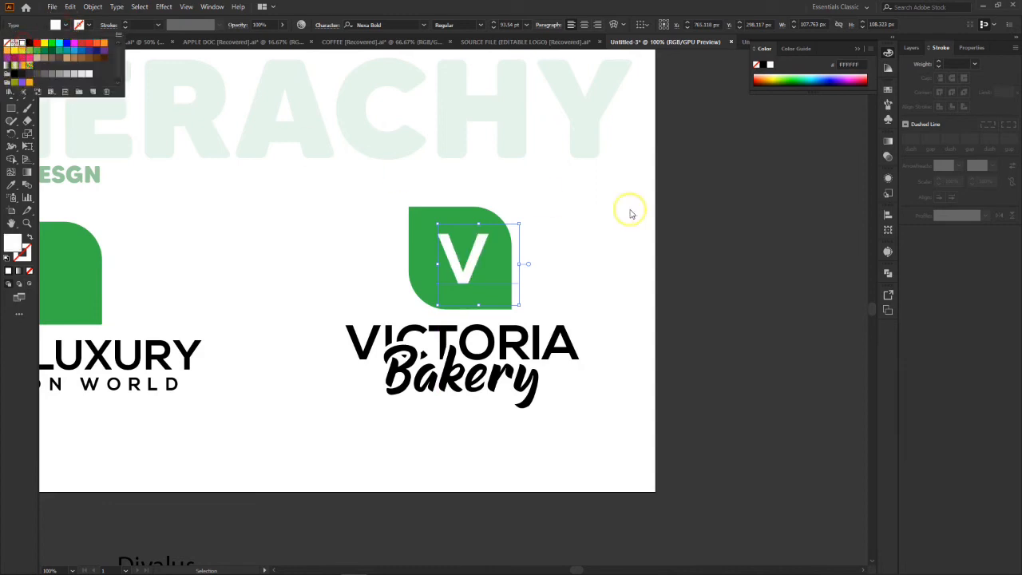
click(660, 280)
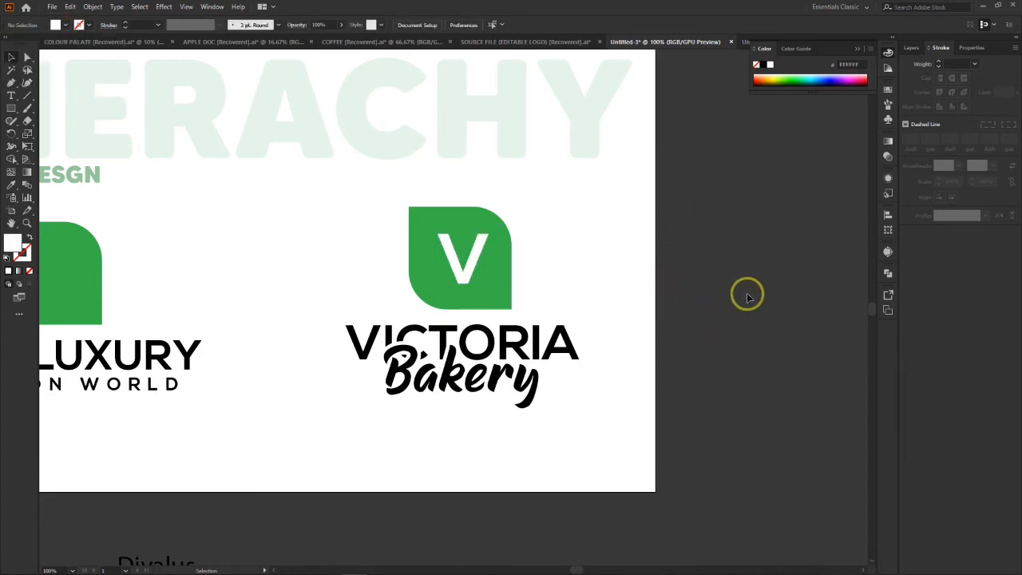
Step: Bring the Divalus text onto the lower middle of the artboard and place a copy of the DIVA LUXURY leaf above it
key(ctrl+minus)
key(ctrl+minus)
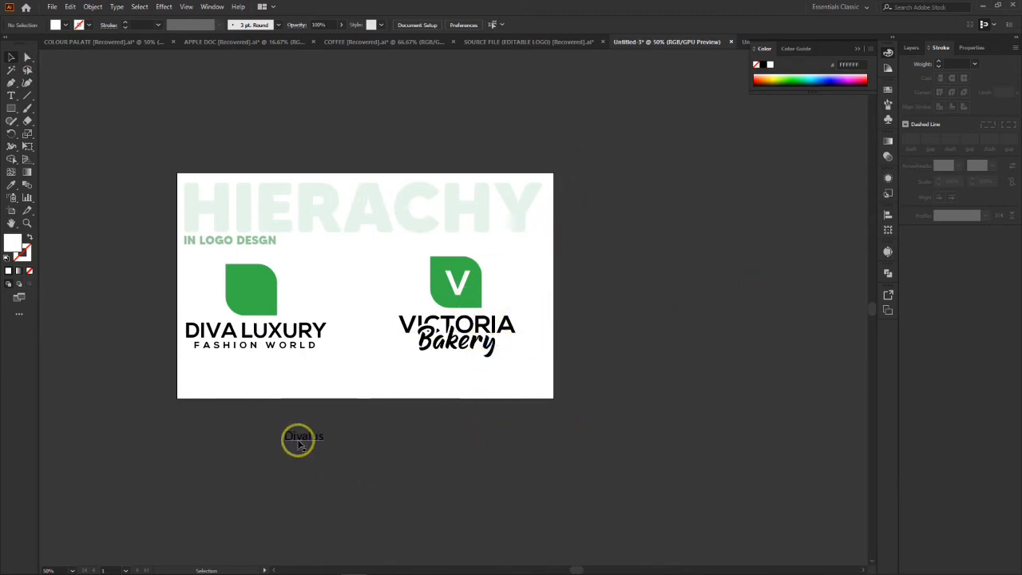
drag(299, 440, 373, 372)
click(372, 378)
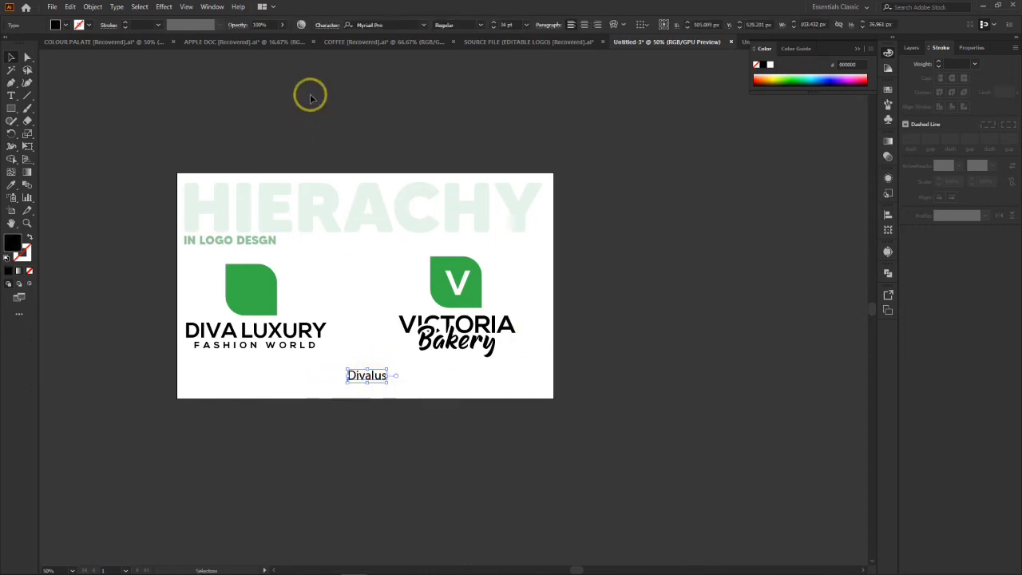
click(255, 285)
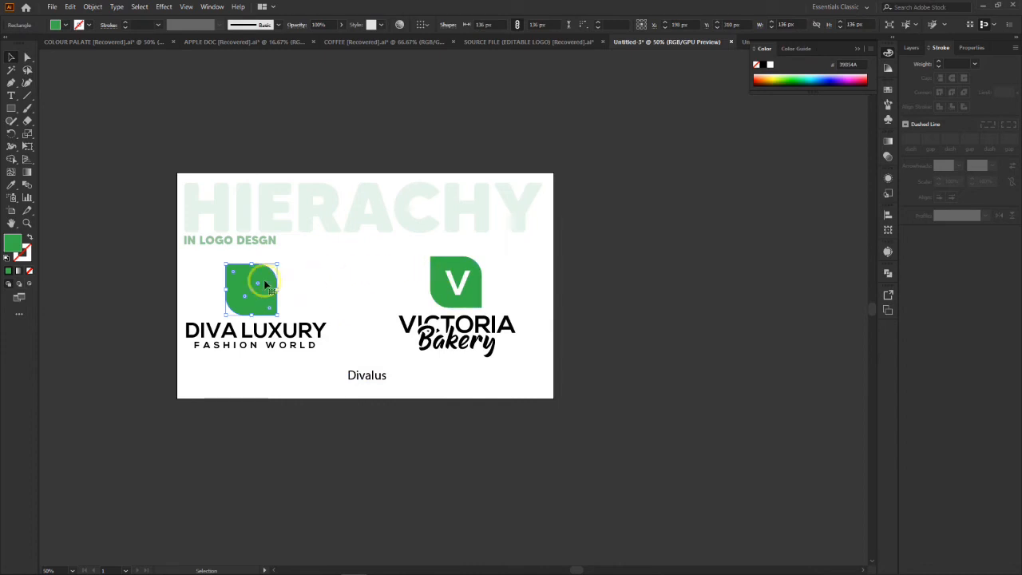
drag(276, 310, 364, 347)
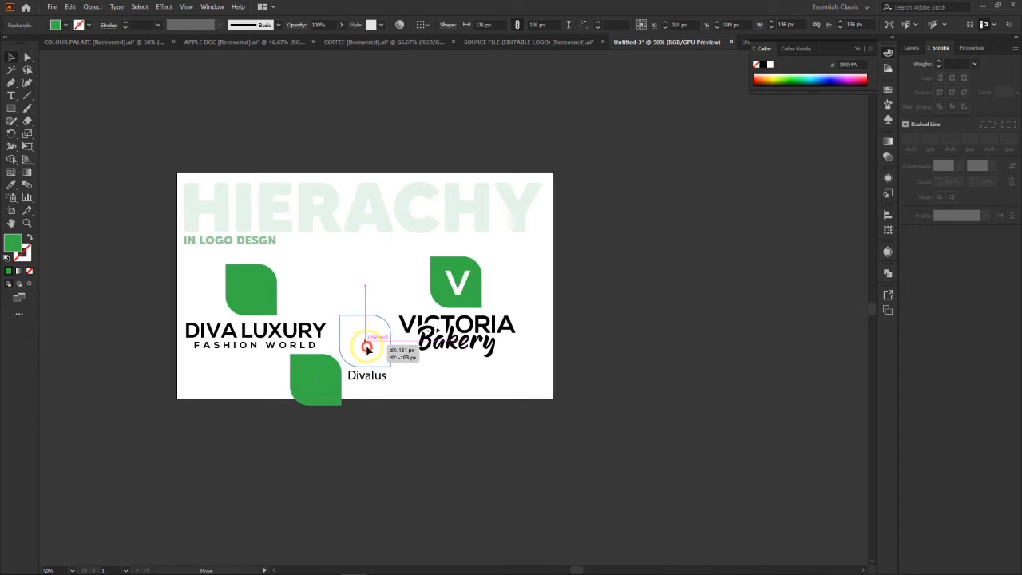
click(425, 393)
Step: Shift the Divalus leaf and text slightly right, and move the VICTORIA Bakery logo right to make room
drag(357, 306, 375, 413)
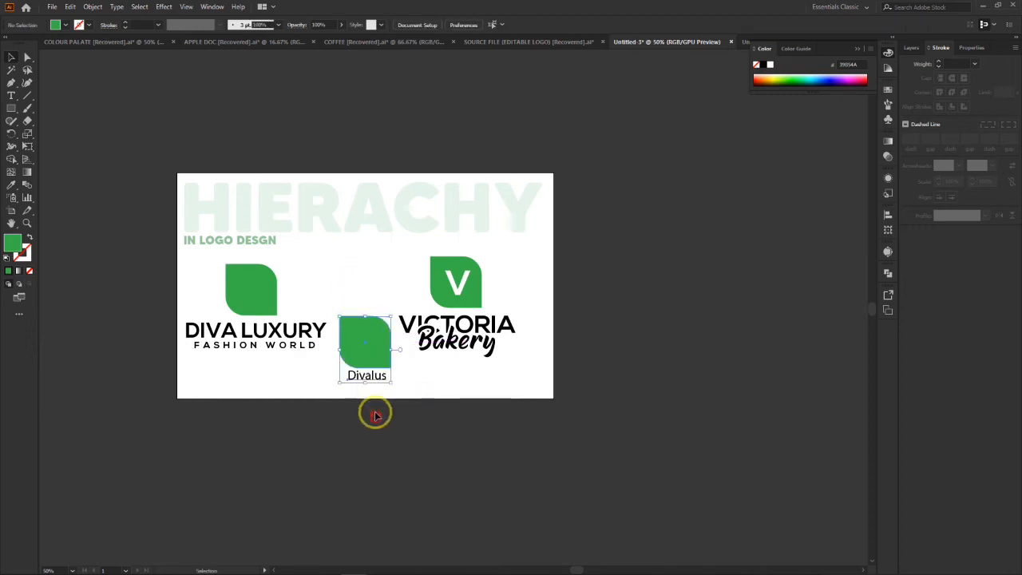
mouse_move(364, 355)
mouse_down()
mouse_move(367, 417)
mouse_move(375, 356)
mouse_up()
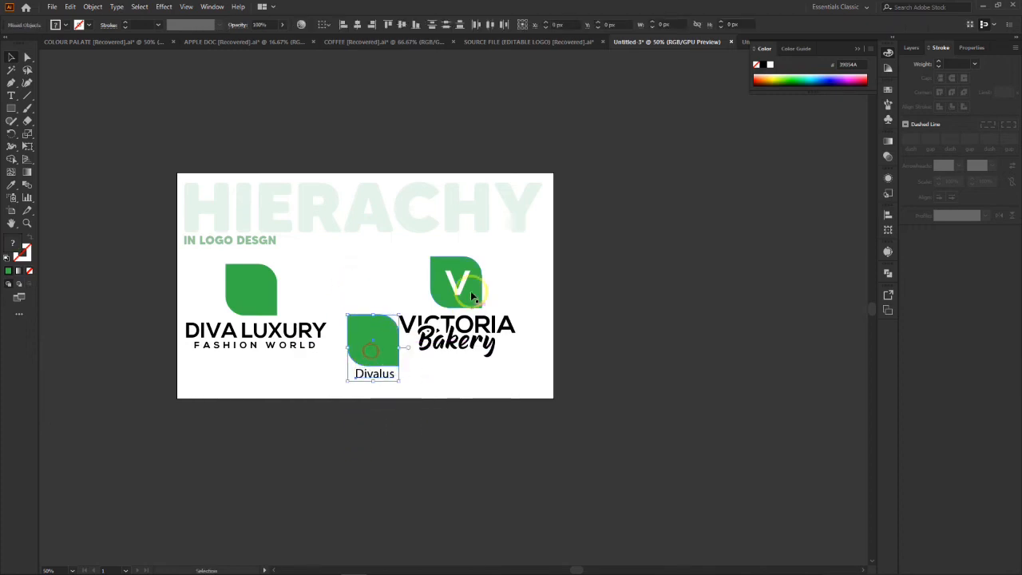
drag(439, 362, 492, 354)
click(425, 423)
Step: Set the Divalus text in Nexa Bold and enlarge it to match the width of its leaf
click(369, 343)
click(373, 375)
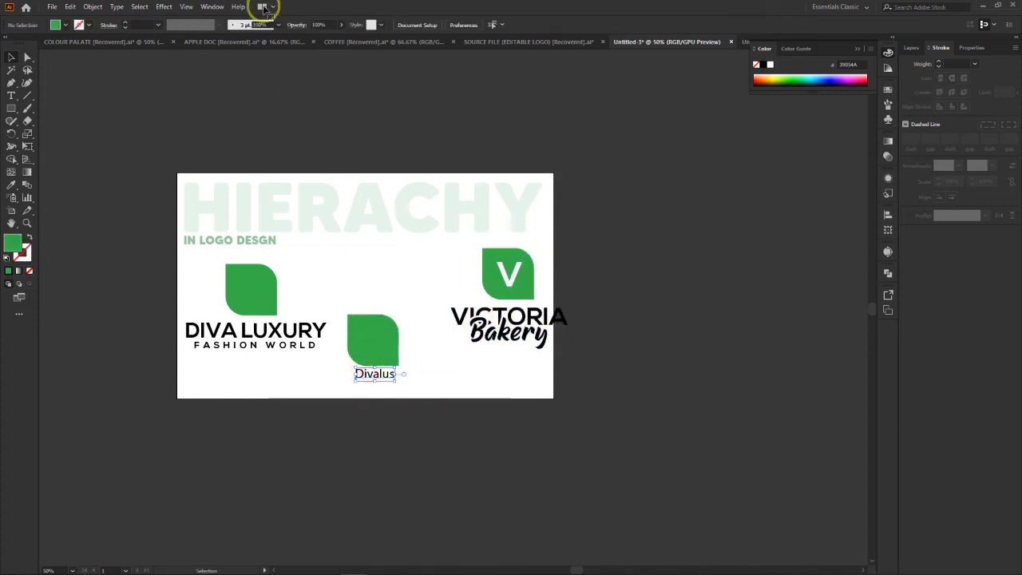
click(397, 25)
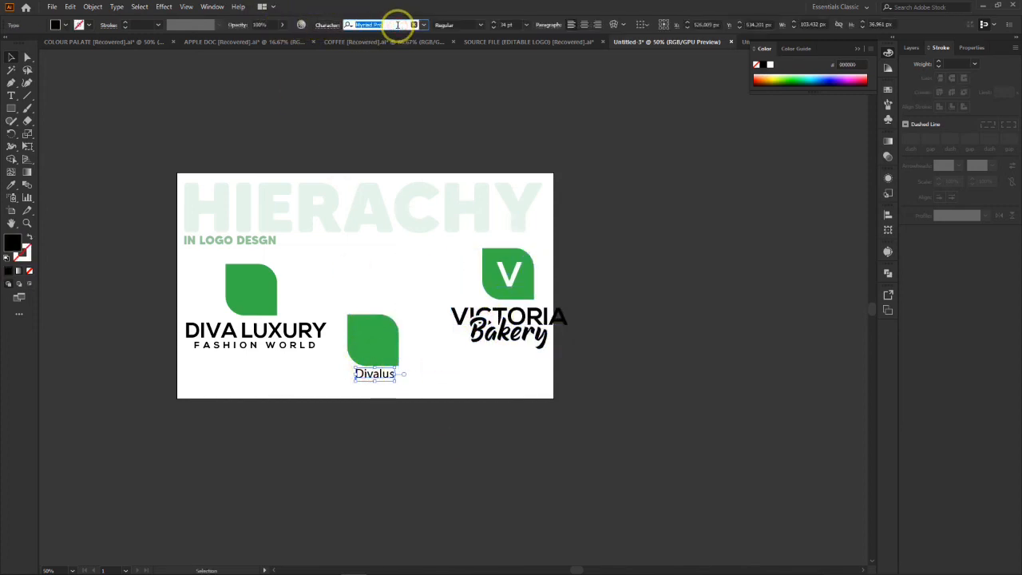
text(nex)
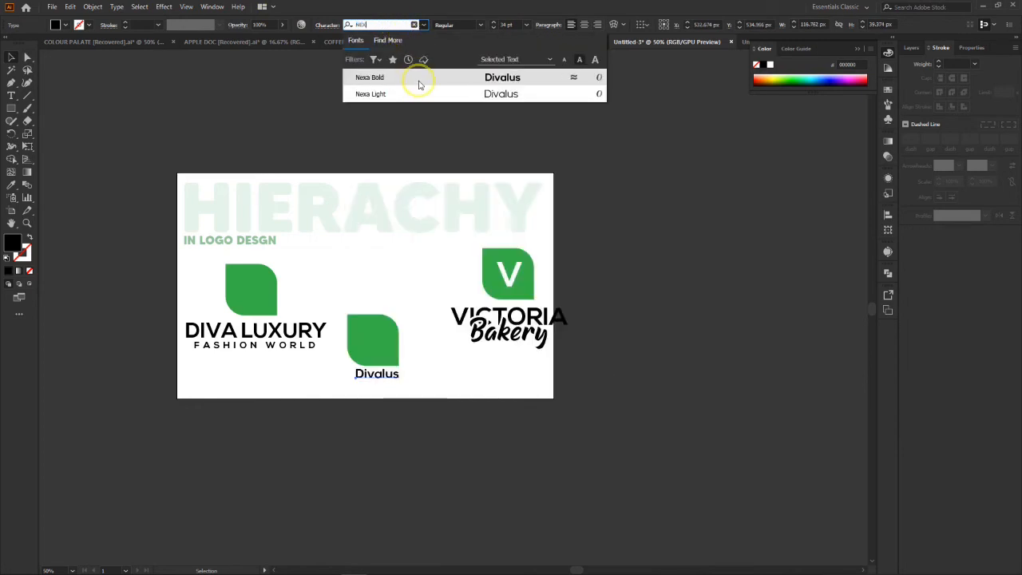
click(419, 80)
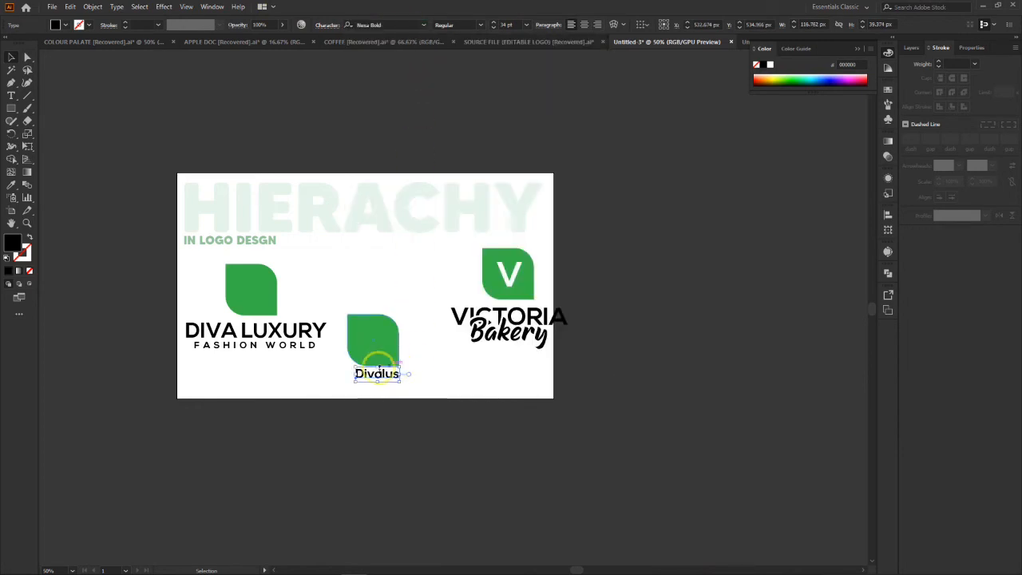
drag(357, 381, 349, 392)
click(431, 388)
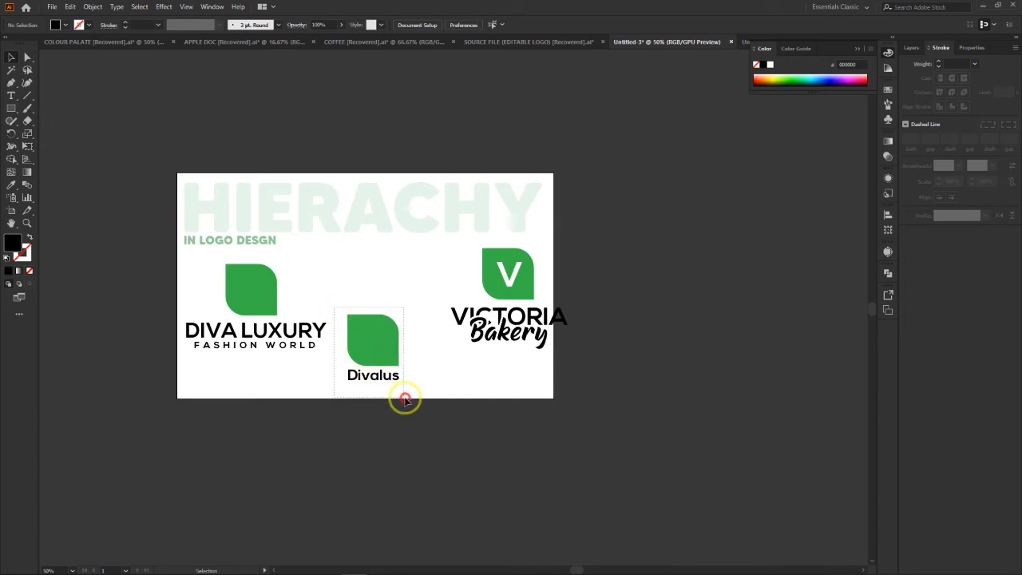
Step: Move the Divalus leaf and text together up between the DIVA LUXURY and VICTORIA Bakery logos
drag(402, 402, 352, 311)
drag(388, 364, 404, 326)
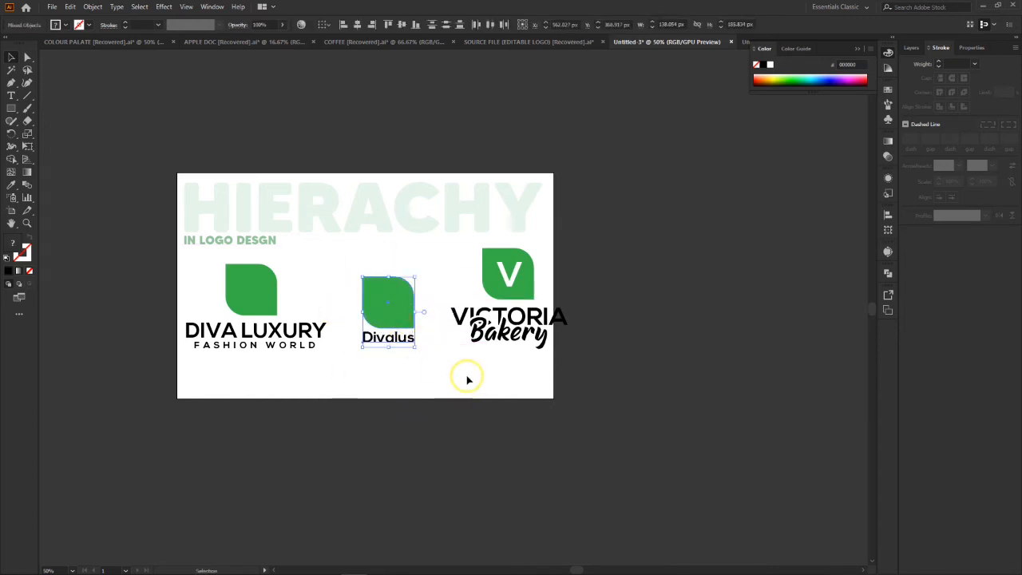
key(a)
key(ctrl+=)
key(ctrl+=)
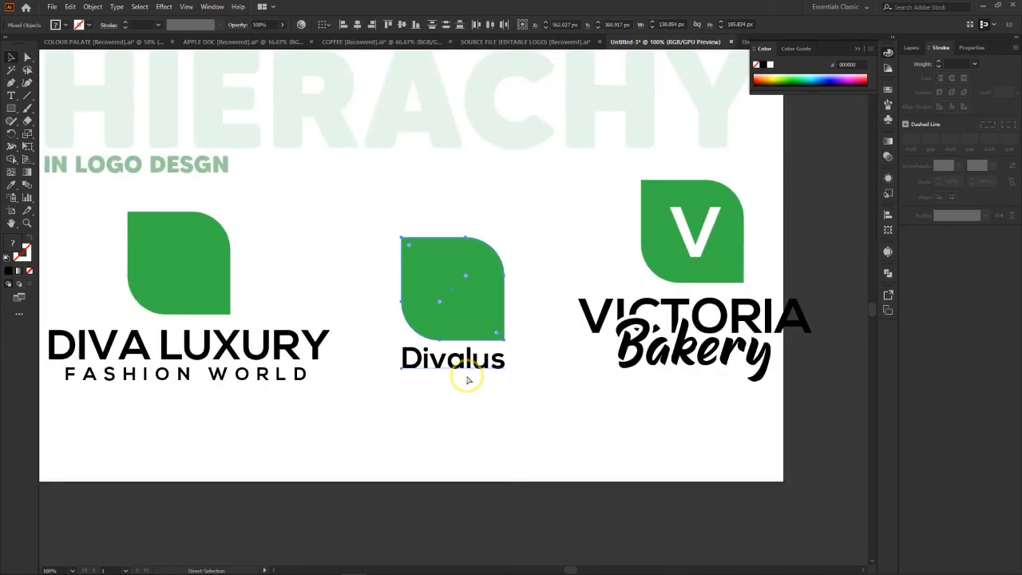
key(v)
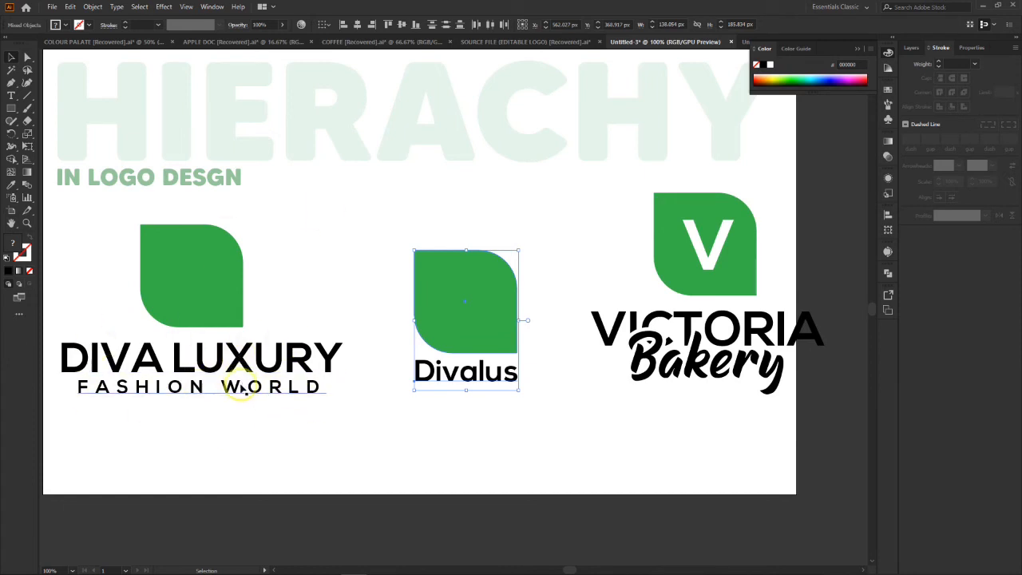
Step: Compare the Divalus and VICTORIA Bakery logos with DIVA LUXURY, viewing all three on the whole artboard
click(474, 447)
drag(392, 231, 552, 474)
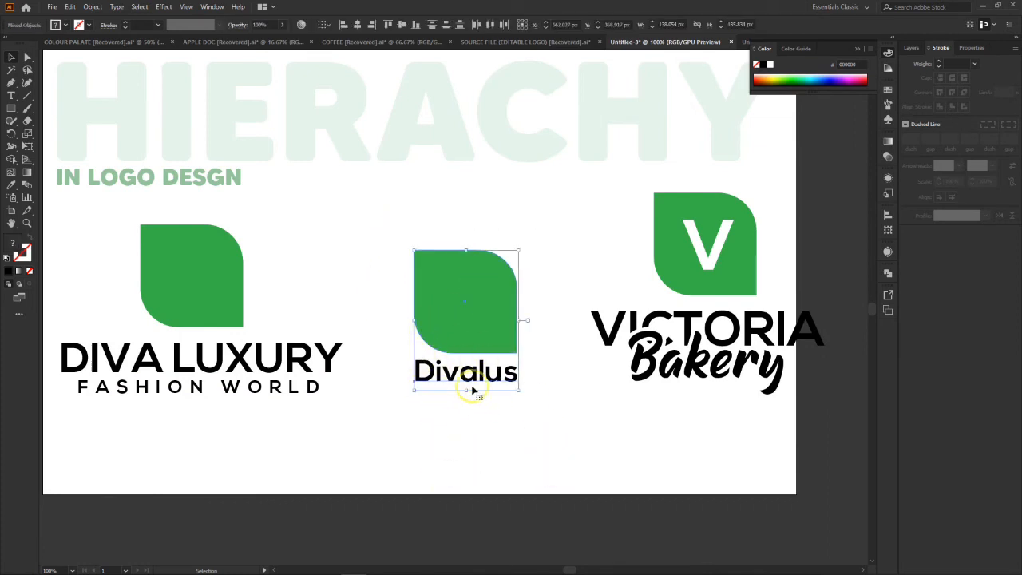
click(502, 376)
click(706, 369)
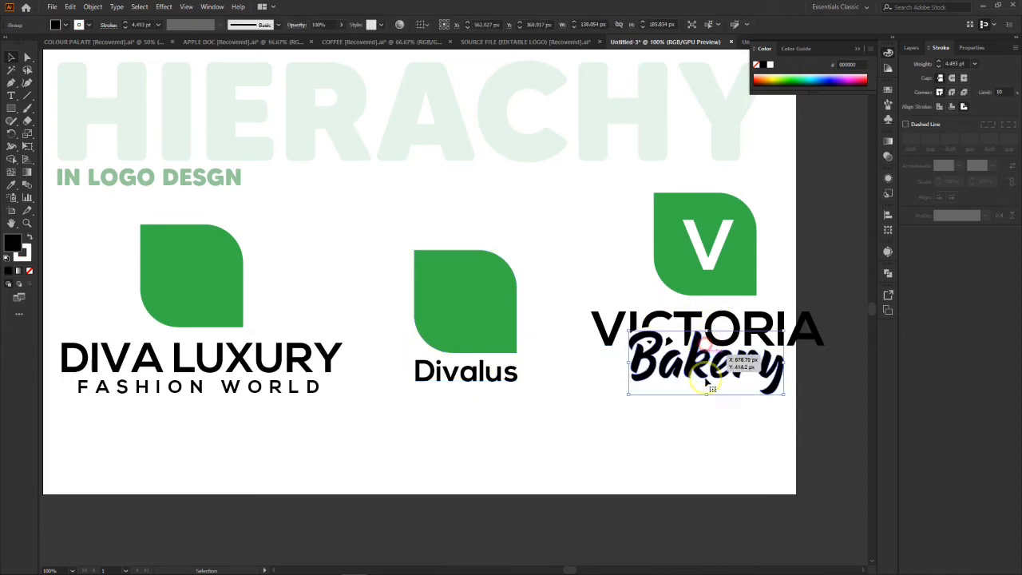
click(716, 443)
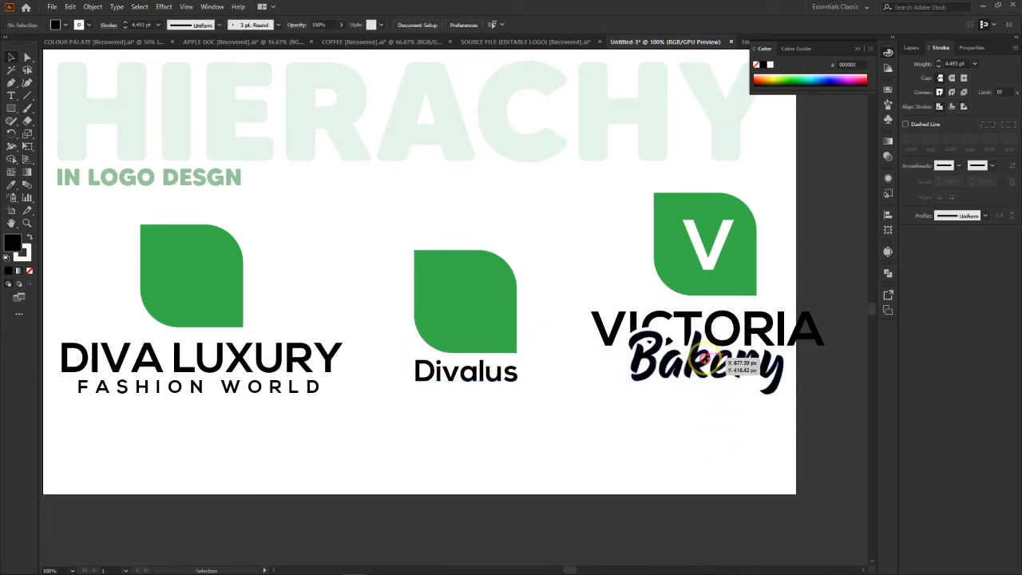
click(708, 361)
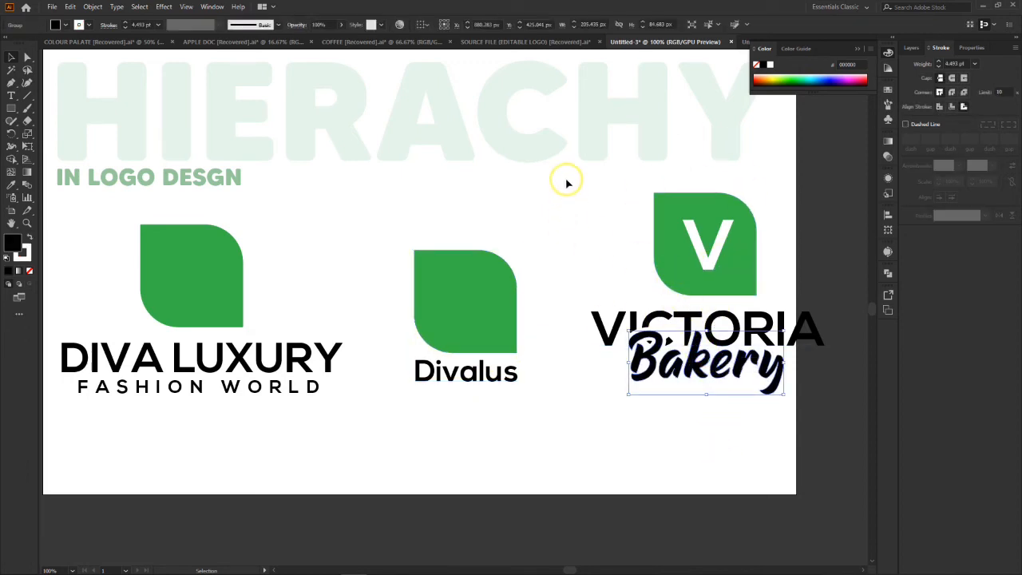
drag(567, 181, 852, 411)
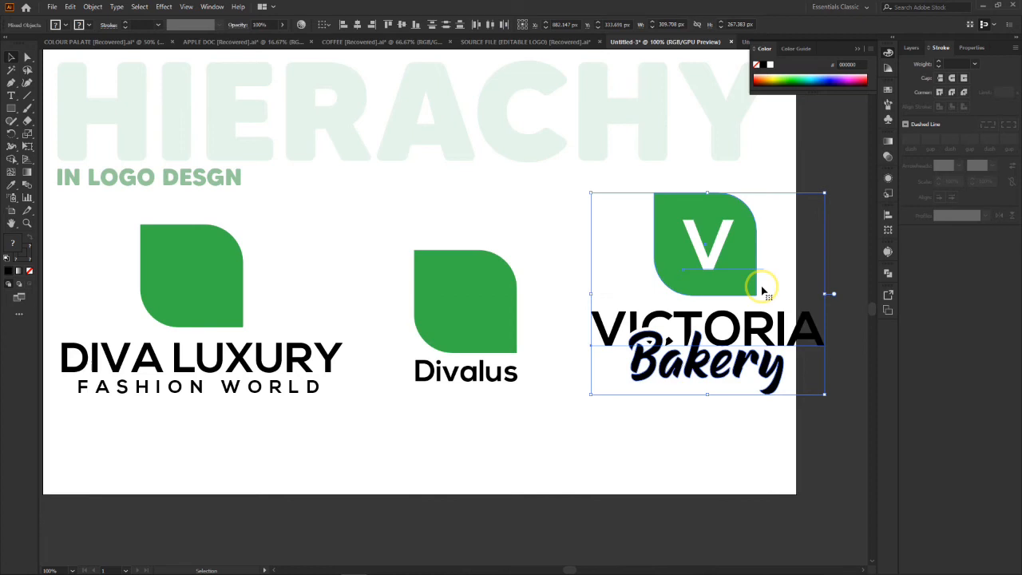
key(a)
key(ctrl+minus)
scroll(506, 309, left, 5)
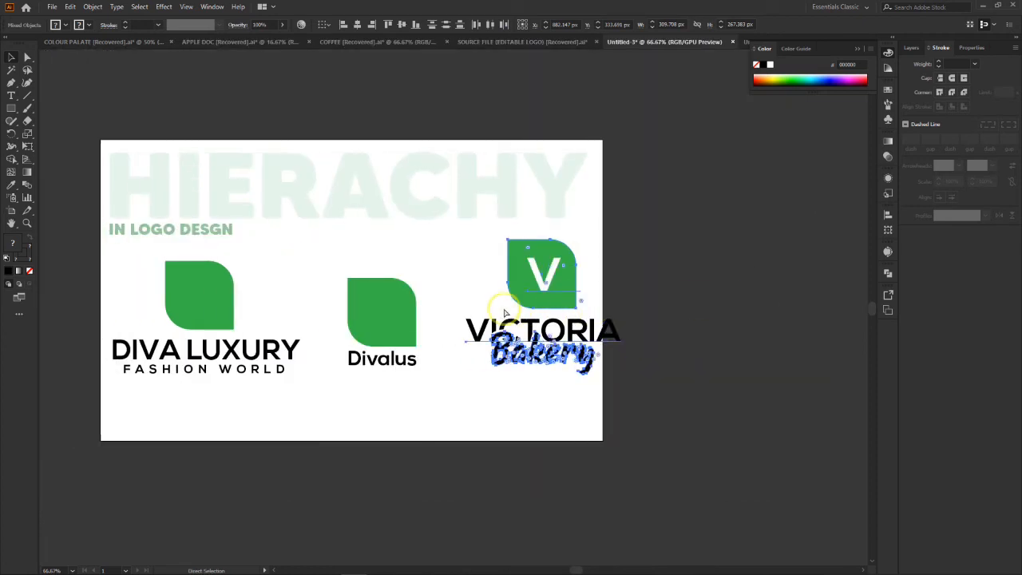
key(v)
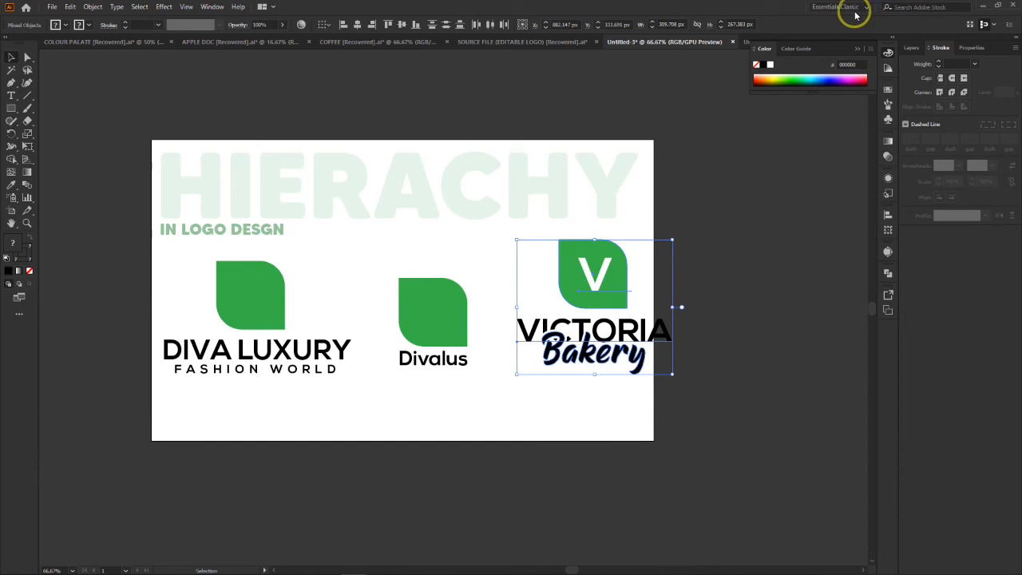
Step: Switch to the HIERACHY IN TYPOGRAPHY document and colour the INSTRUCTIONS: heading orange
click(748, 40)
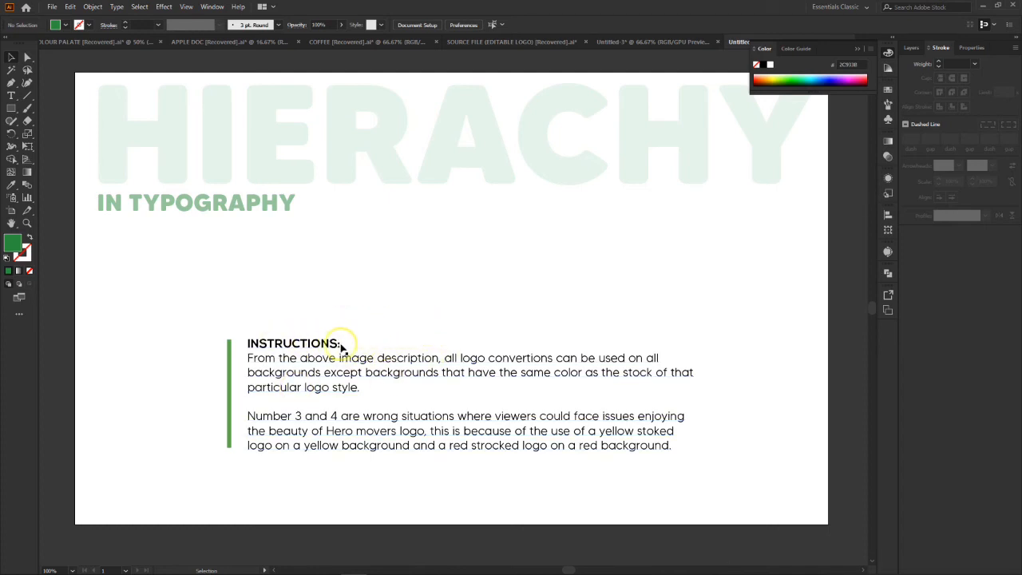
click(11, 95)
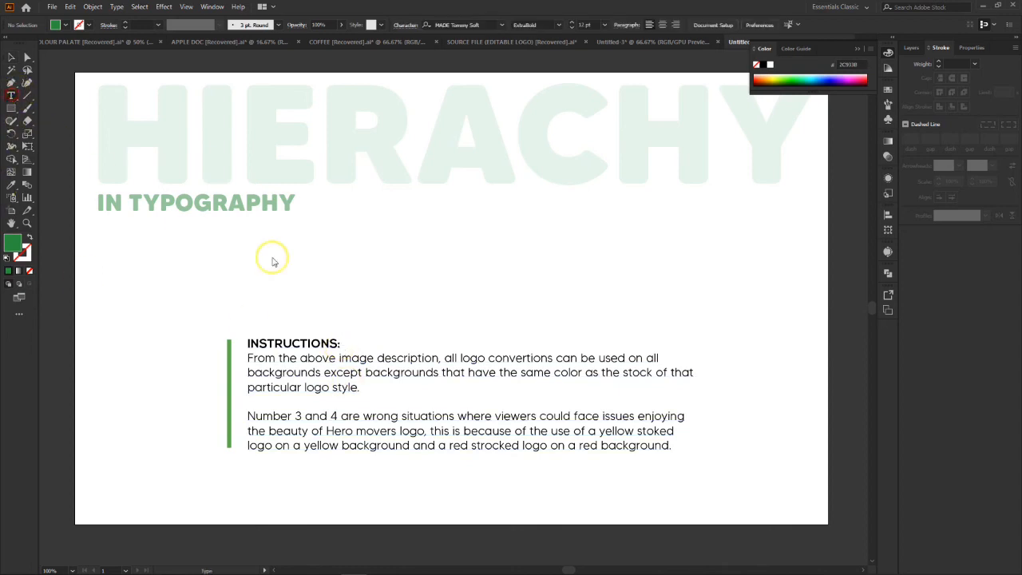
drag(340, 344, 229, 345)
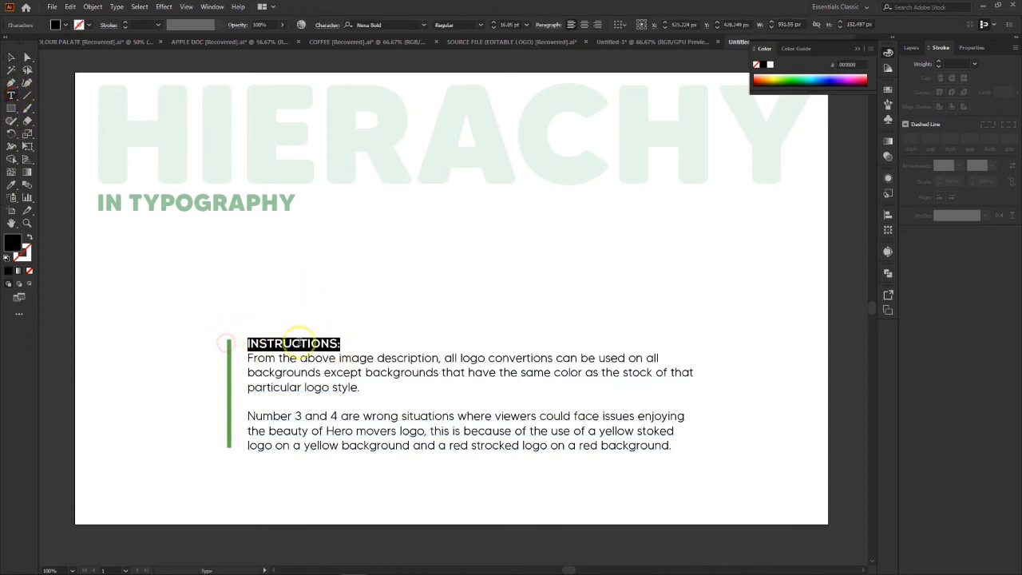
click(63, 24)
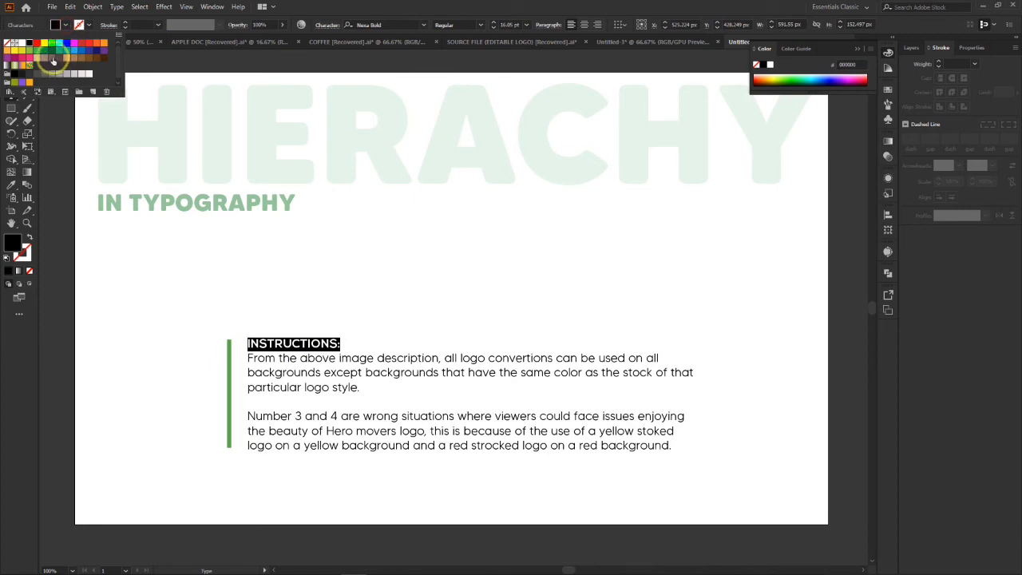
click(49, 50)
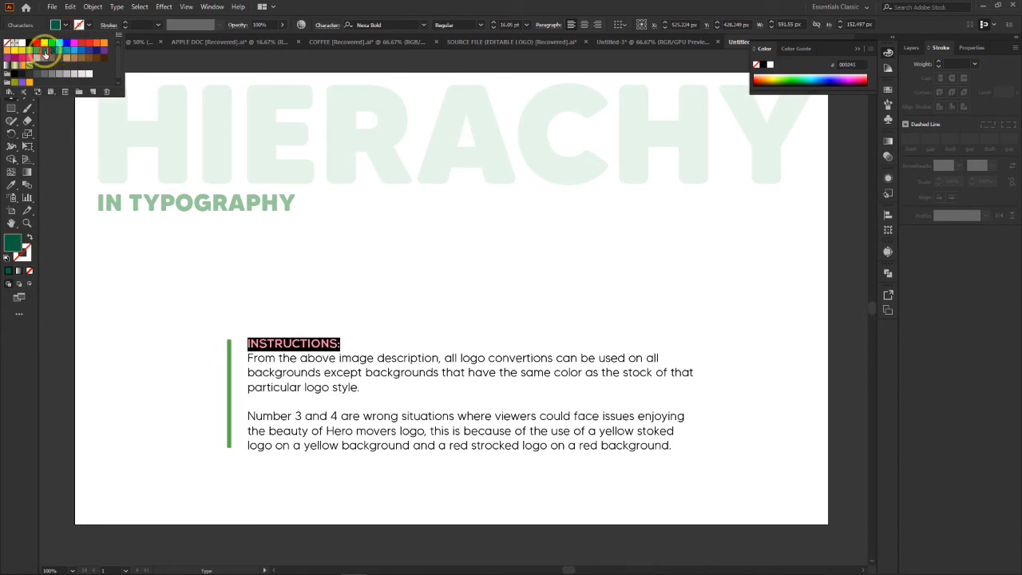
click(43, 51)
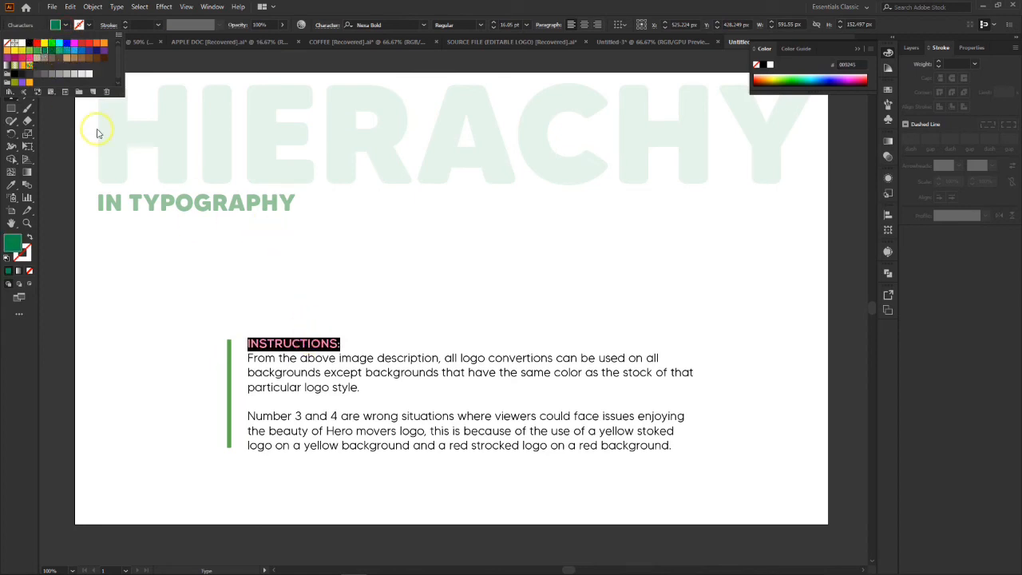
click(93, 50)
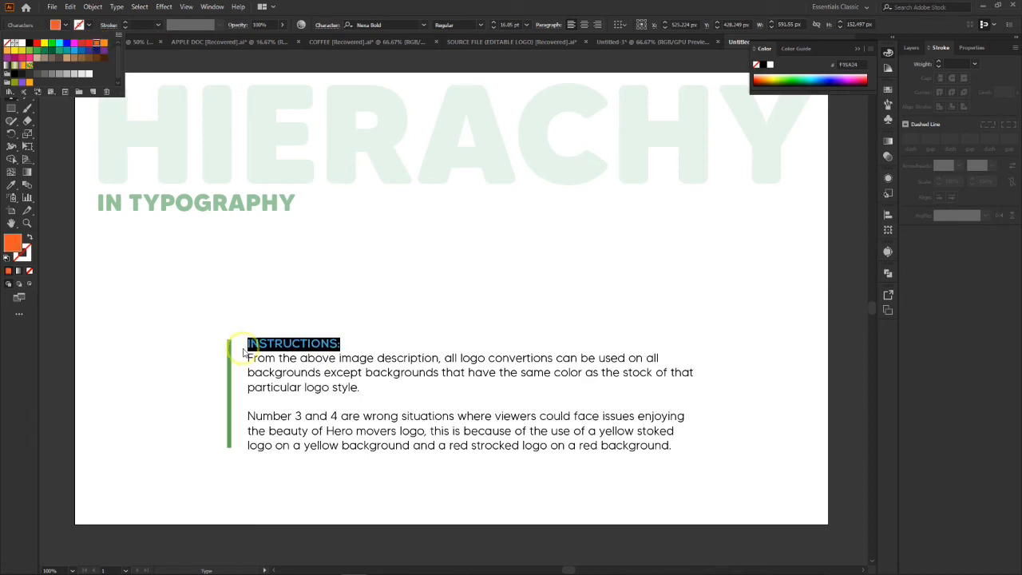
click(279, 342)
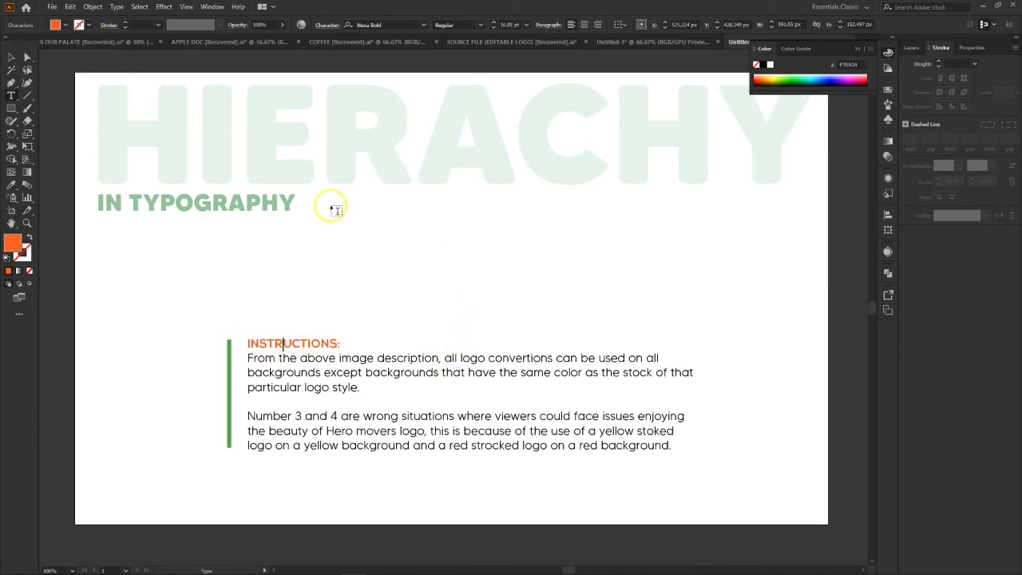
click(26, 59)
click(399, 263)
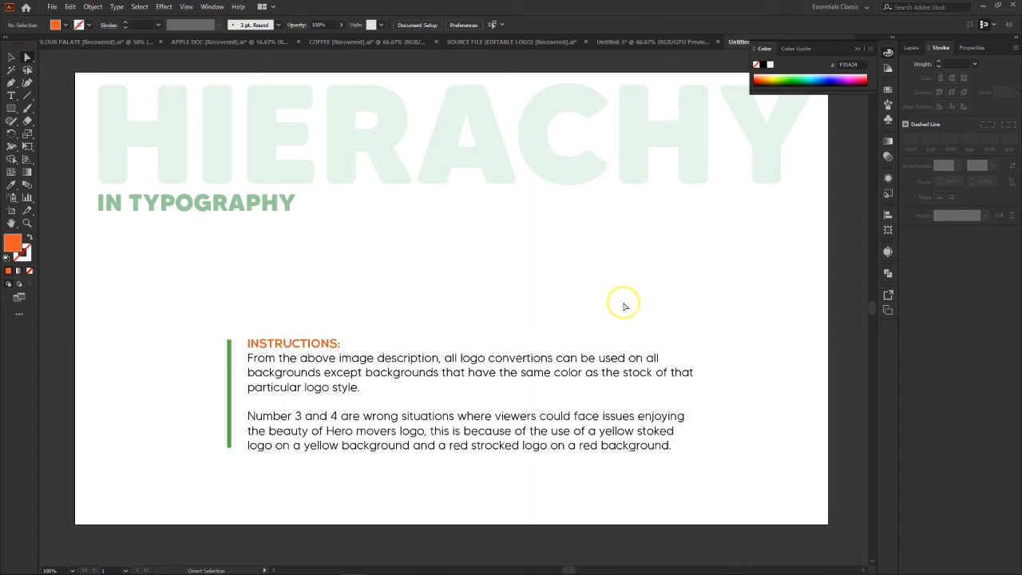
Step: Add the text DIVA above the INSTRUCTIONS: heading and align it with the paragraph's left edge
click(334, 390)
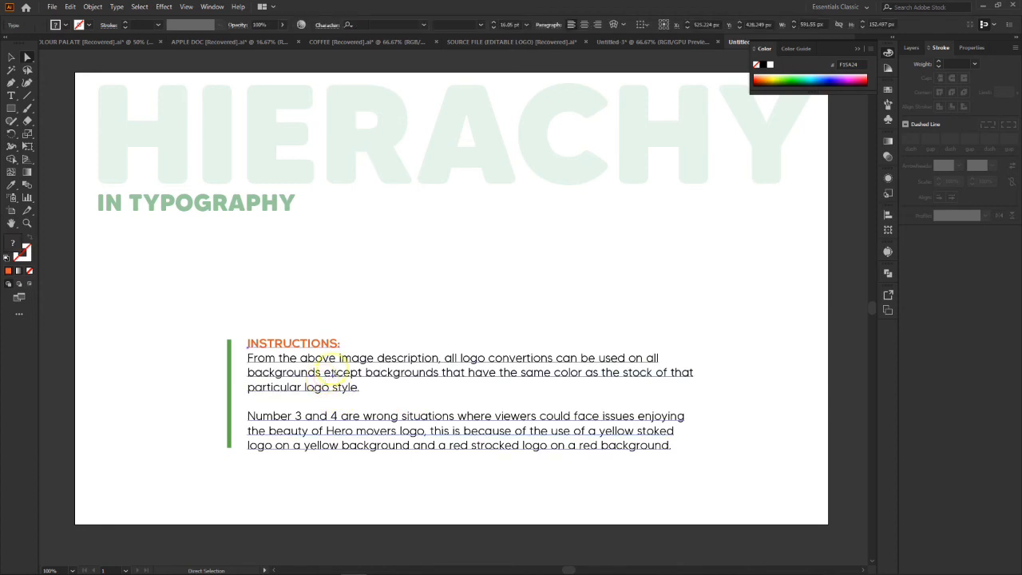
click(11, 96)
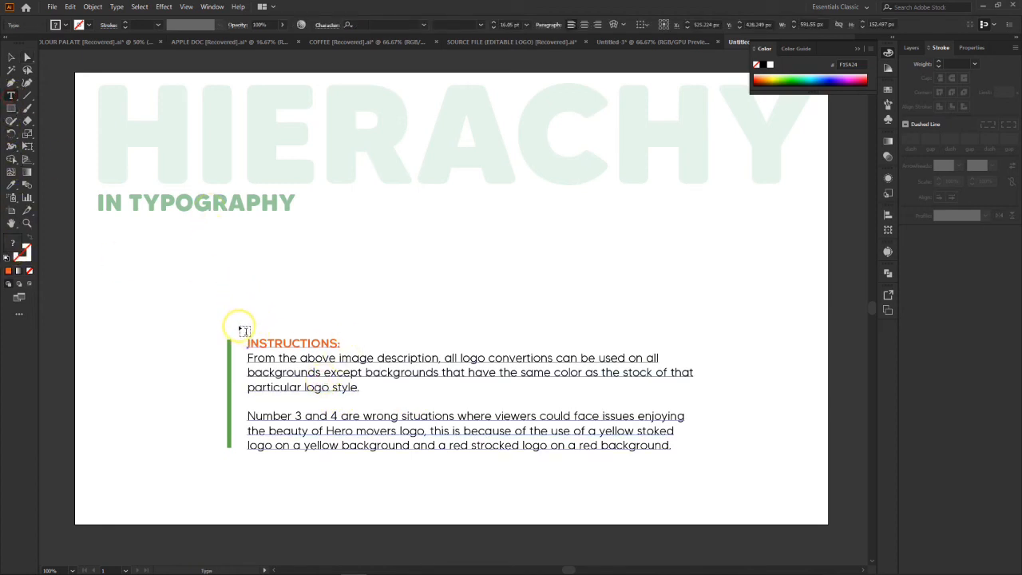
click(242, 297)
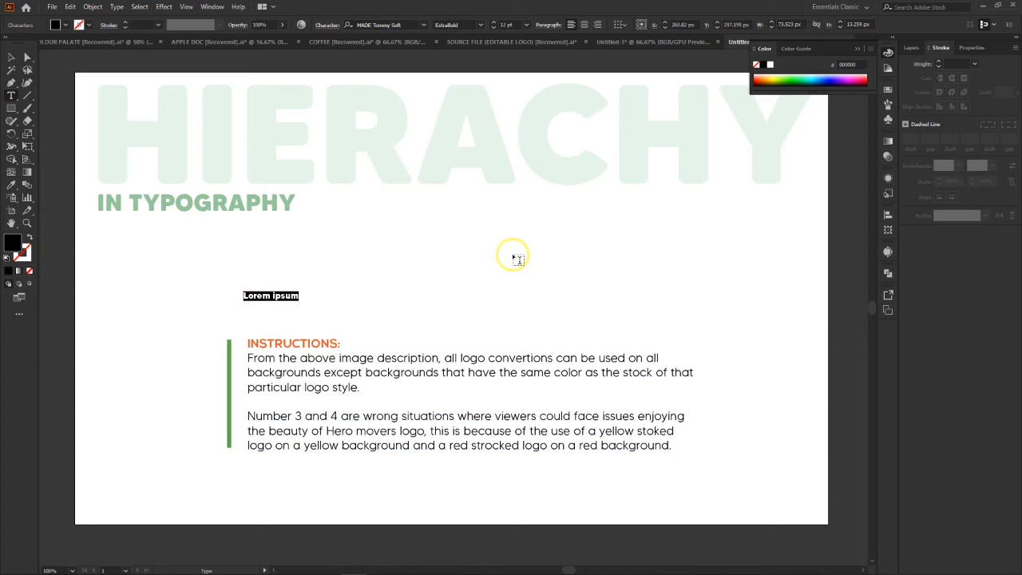
text(DIVA)
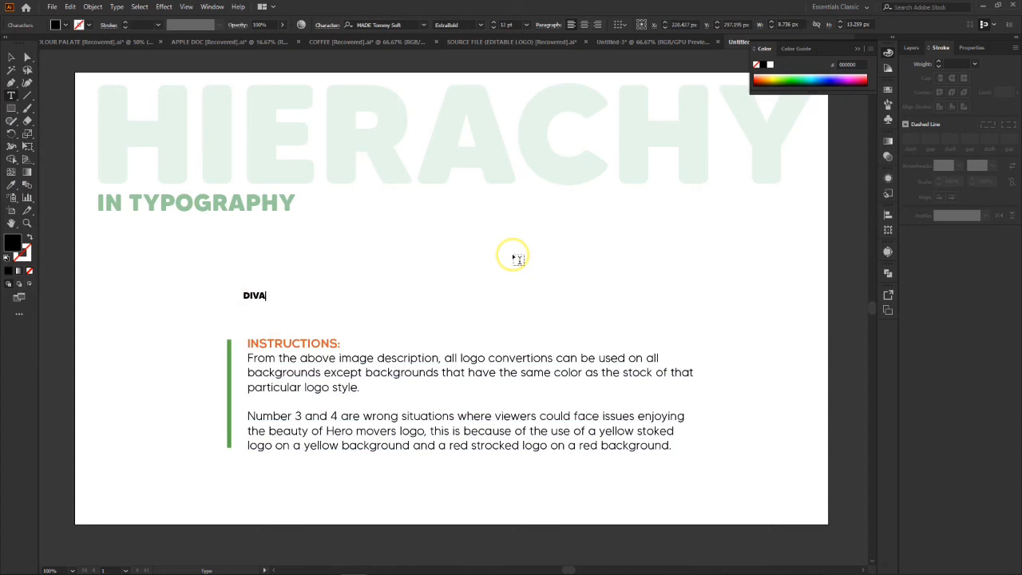
click(11, 56)
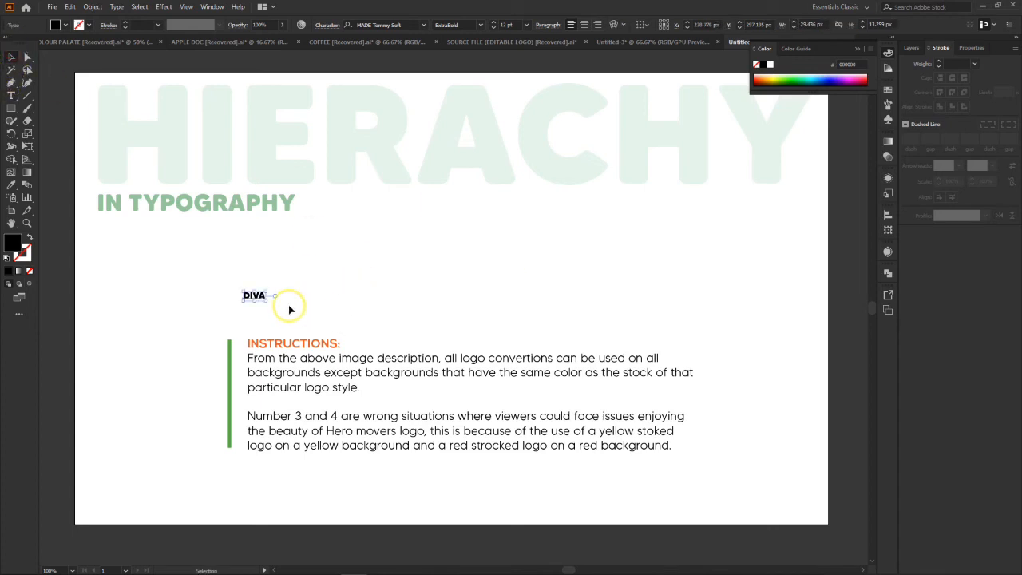
drag(258, 297, 261, 314)
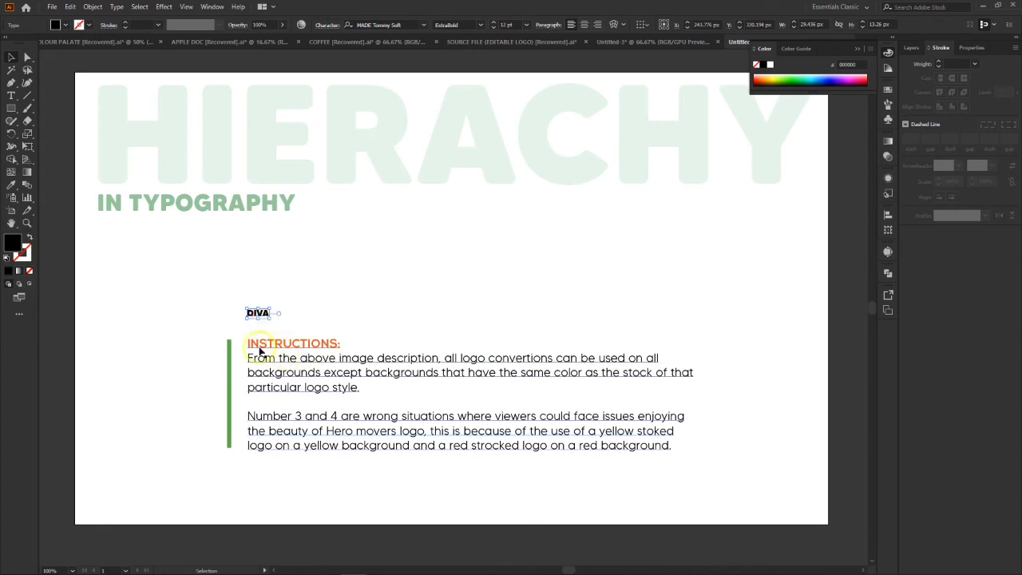
Step: Enlarge the DIVA text to about 79 pt and place it directly above the INSTRUCTIONS: heading
click(266, 356)
click(254, 316)
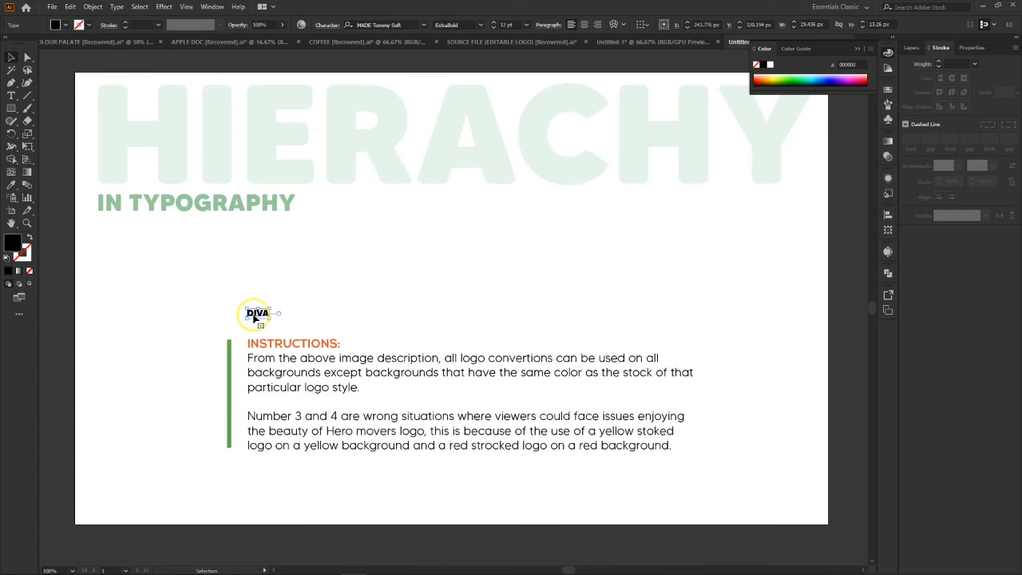
click(383, 424)
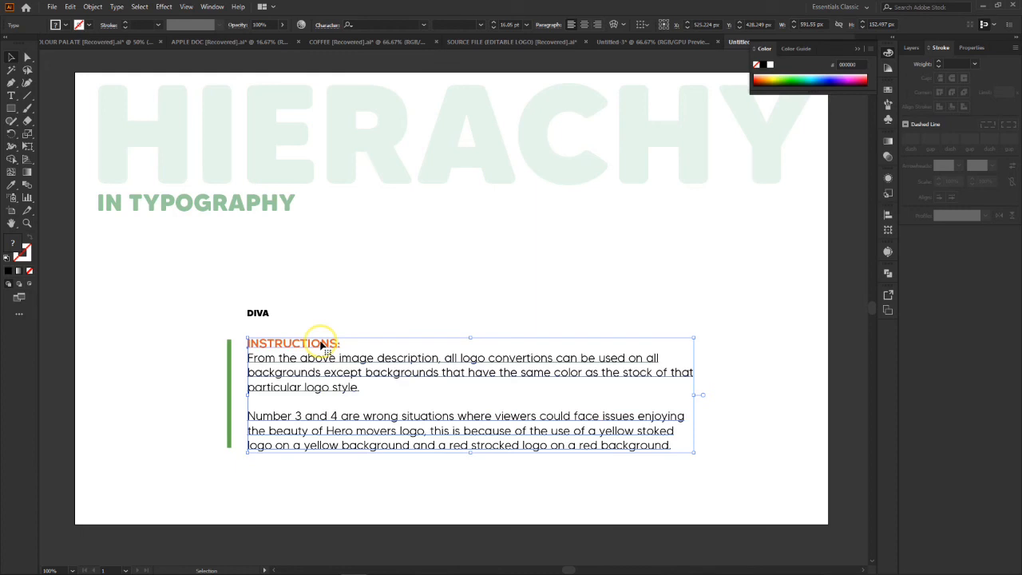
click(263, 313)
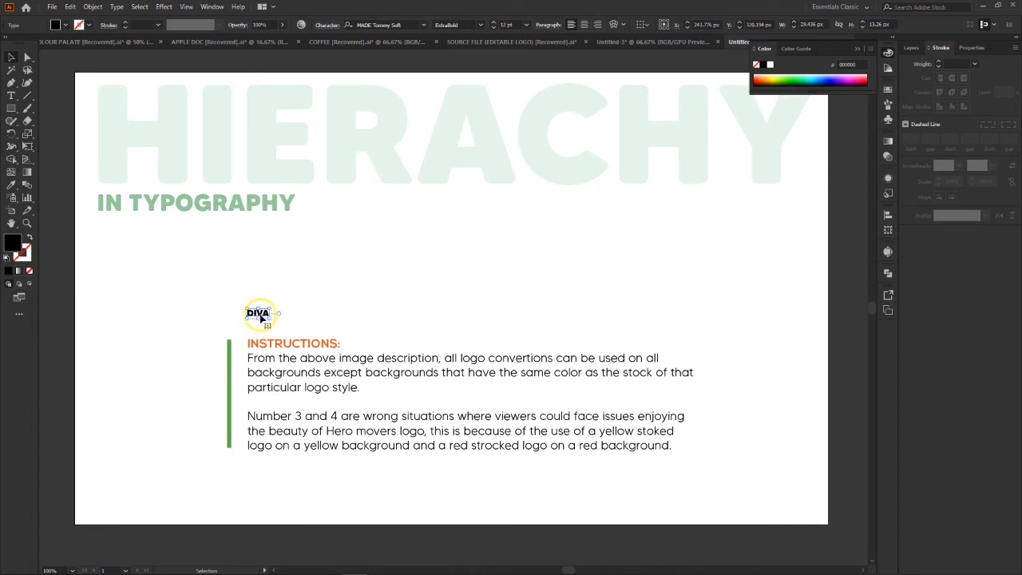
drag(260, 316, 423, 359)
mouse_move(325, 320)
mouse_down()
mouse_move(316, 300)
mouse_move(311, 330)
mouse_up()
click(441, 249)
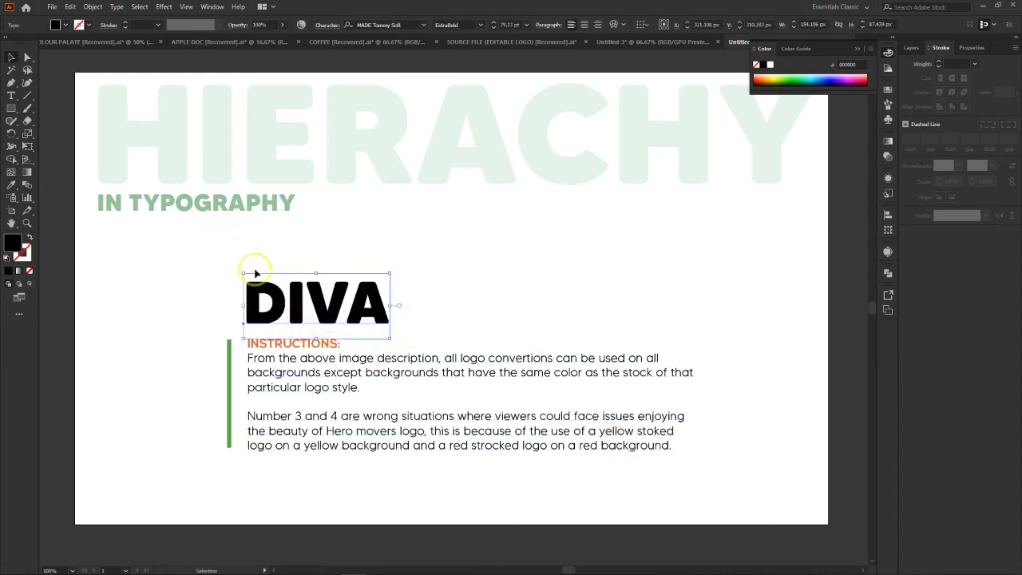
Step: Fill the DIVA title with the green swatch that suits the vertical bar beside the paragraph
click(65, 25)
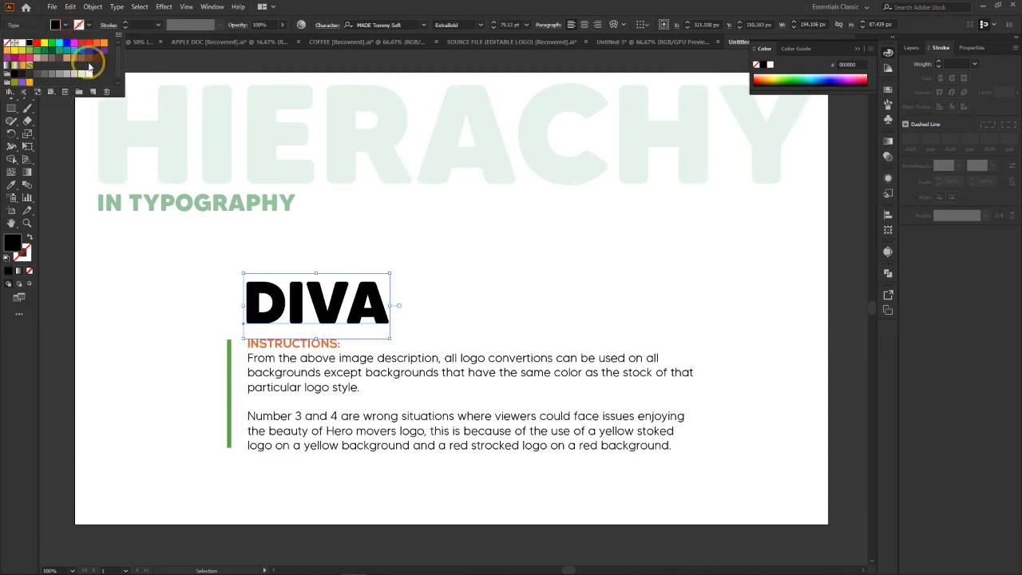
click(62, 52)
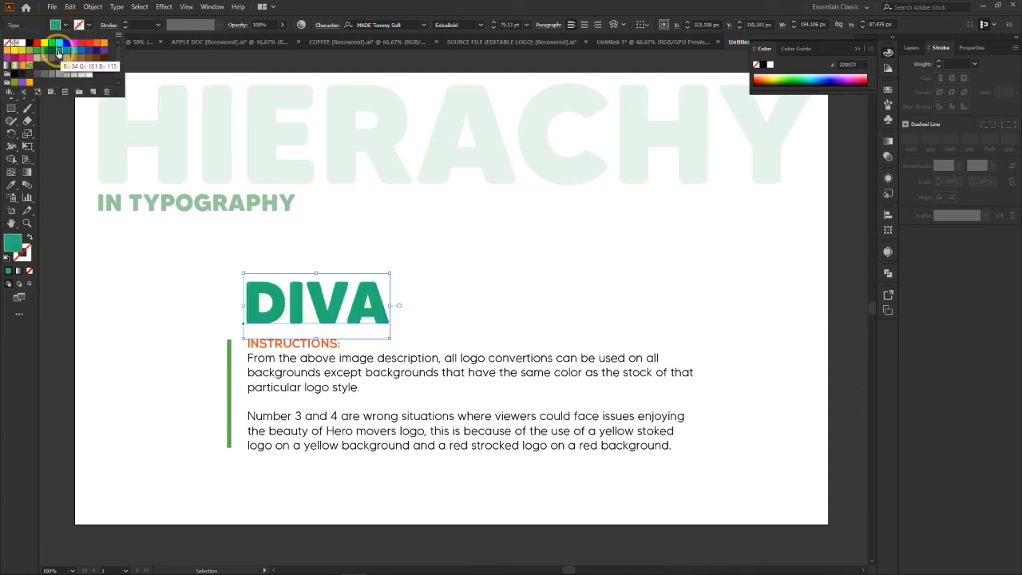
click(35, 53)
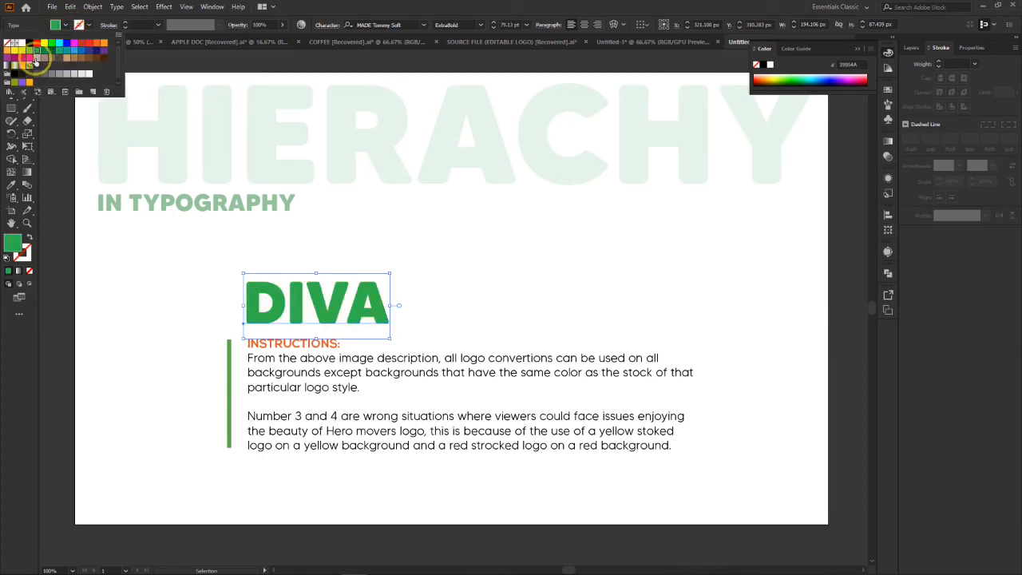
click(466, 201)
click(489, 267)
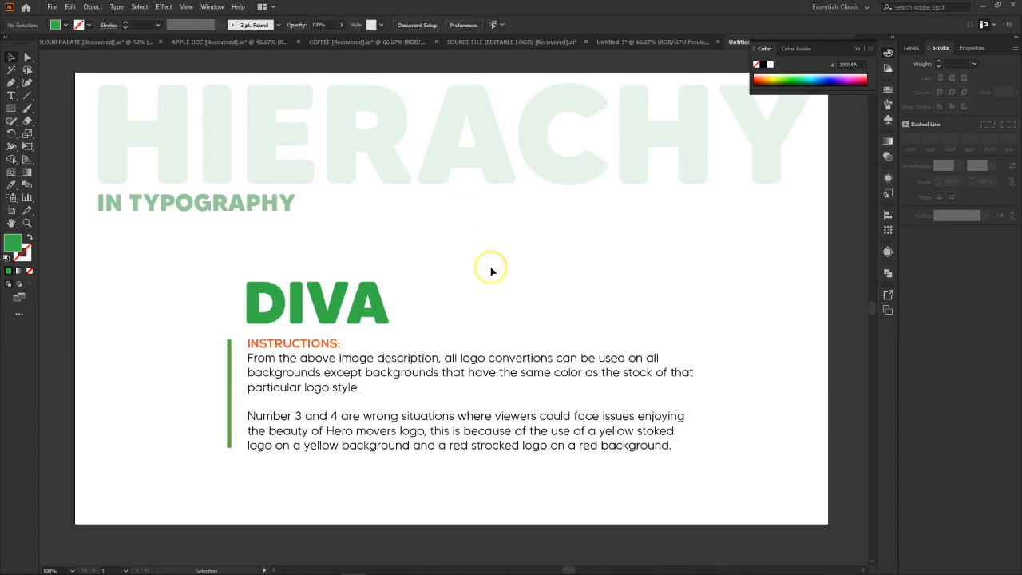
Step: Move the DIVA title slightly down and set its font to PRIMETIME Regular
click(311, 305)
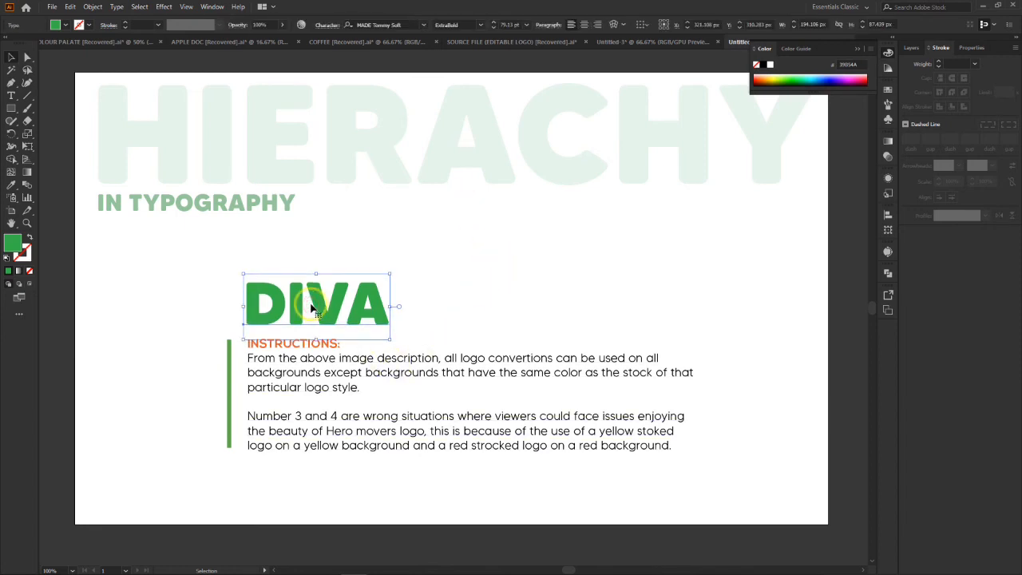
double_click(329, 315)
key(Escape)
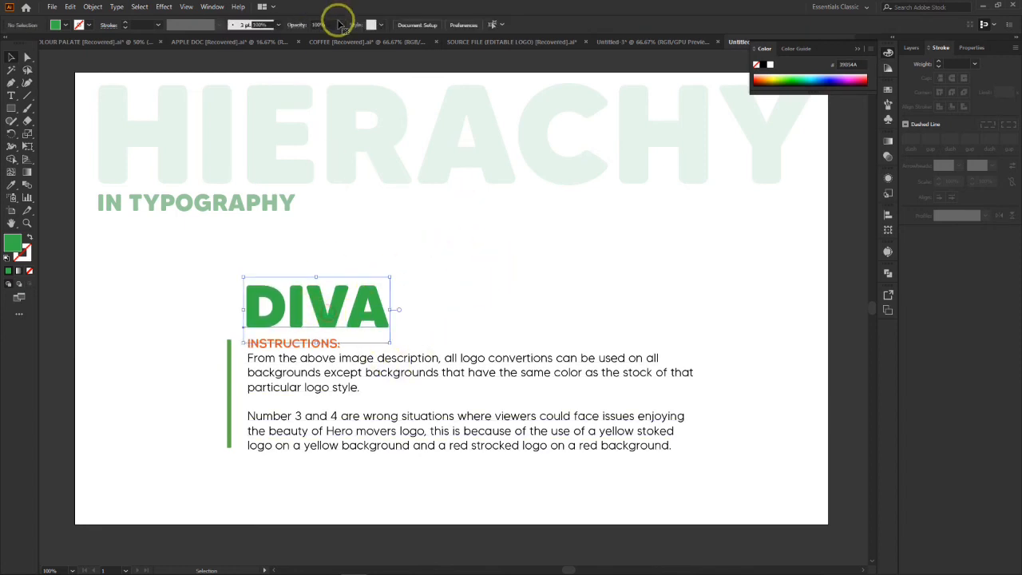
click(397, 25)
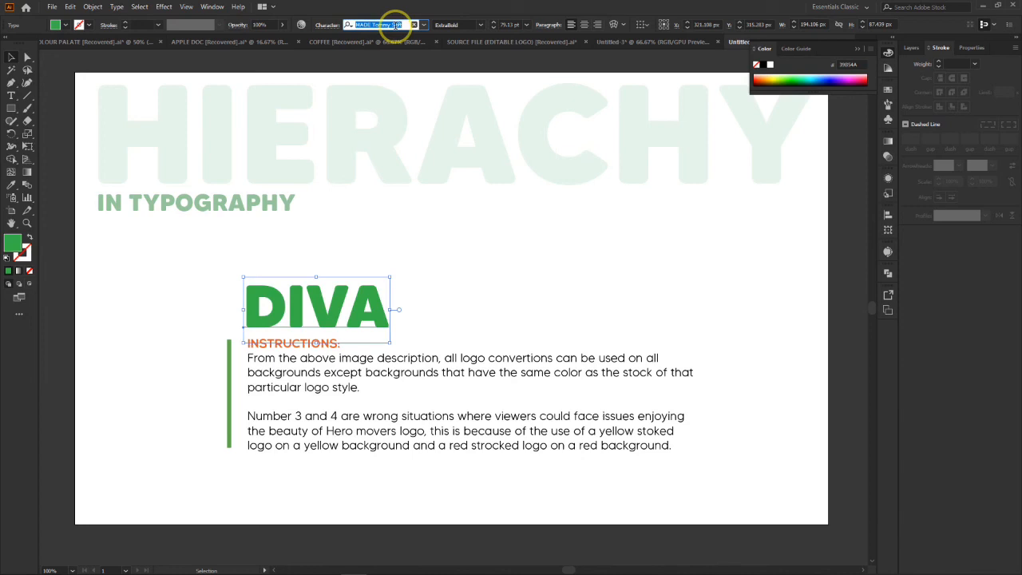
text(PRIM)
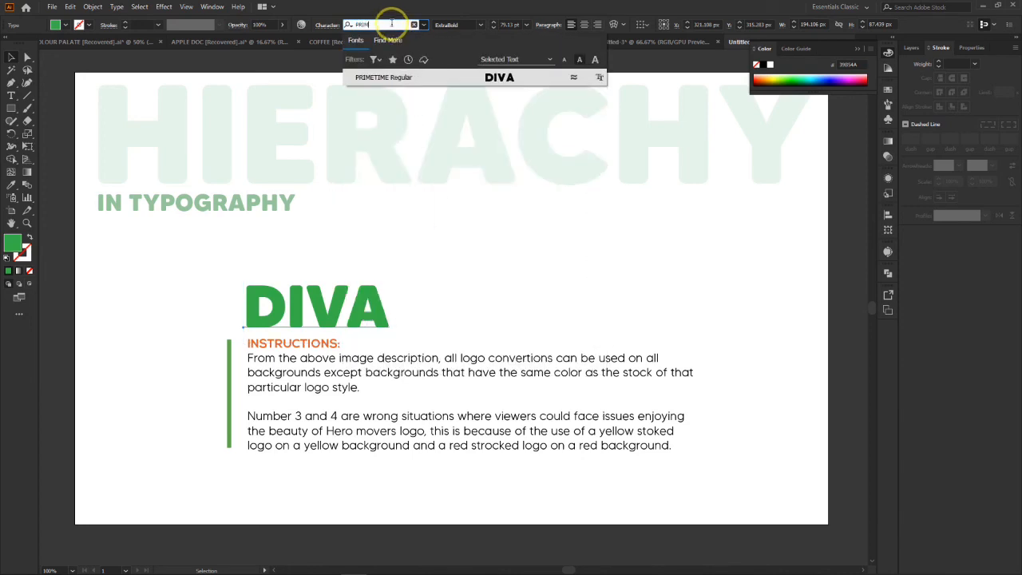
click(427, 79)
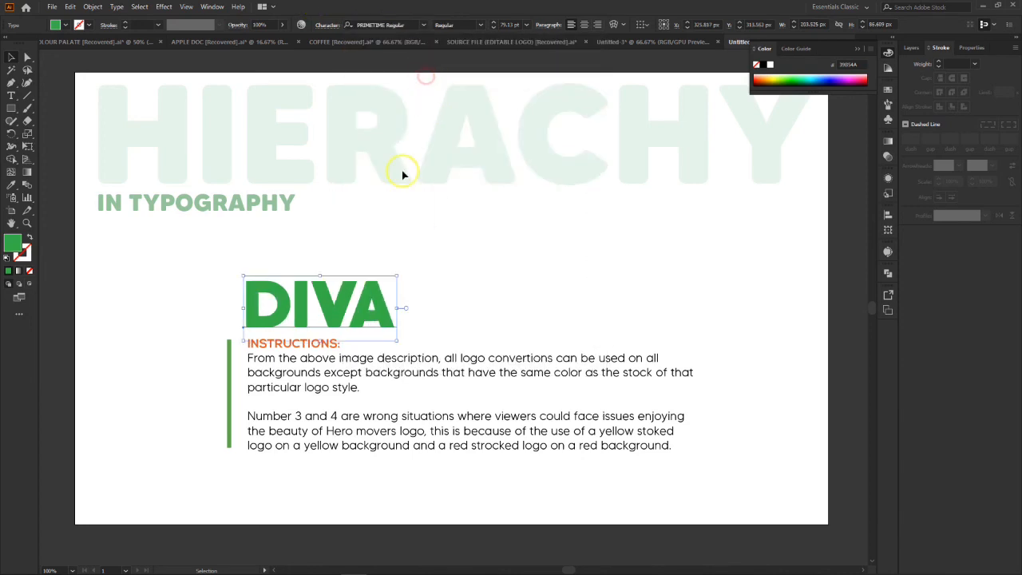
Step: Shift the DIVA title slightly to the right so its left edge lines up with the paragraph
click(445, 290)
click(382, 318)
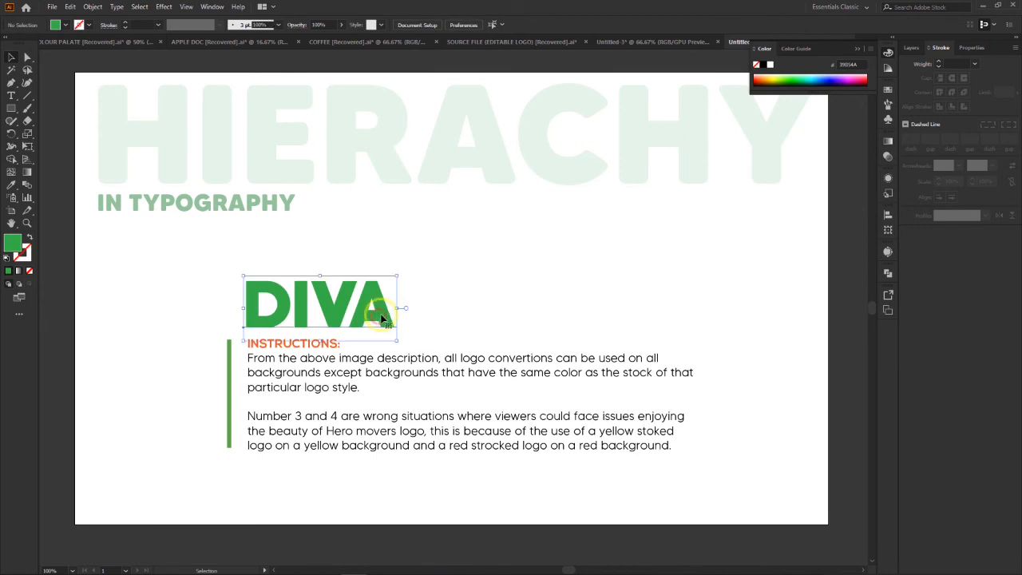
drag(386, 314, 392, 310)
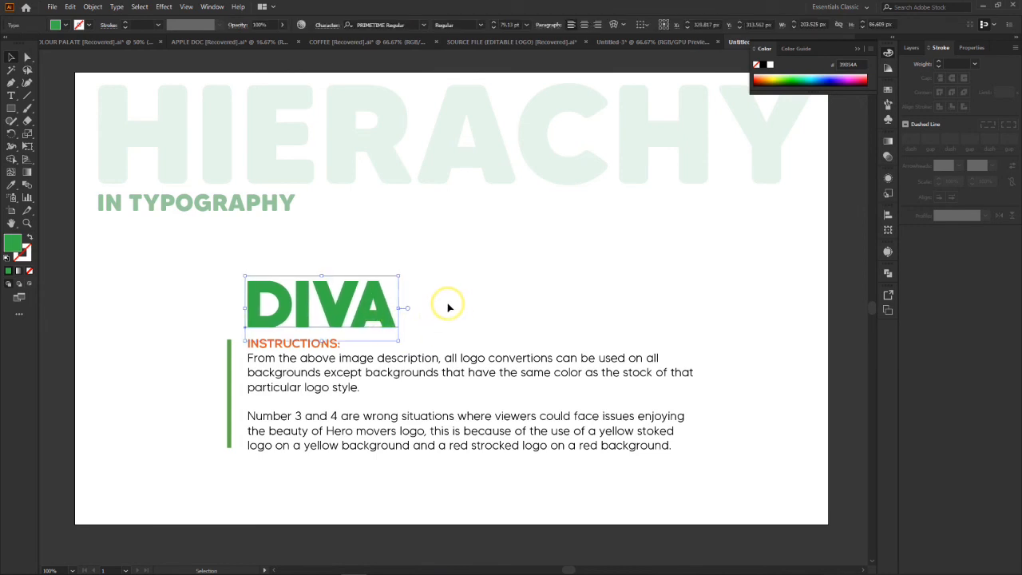
Step: Try the DIVA title indented from the paragraph's left edge, and move it back flush with the paragraph
scroll(428, 277, up, 2)
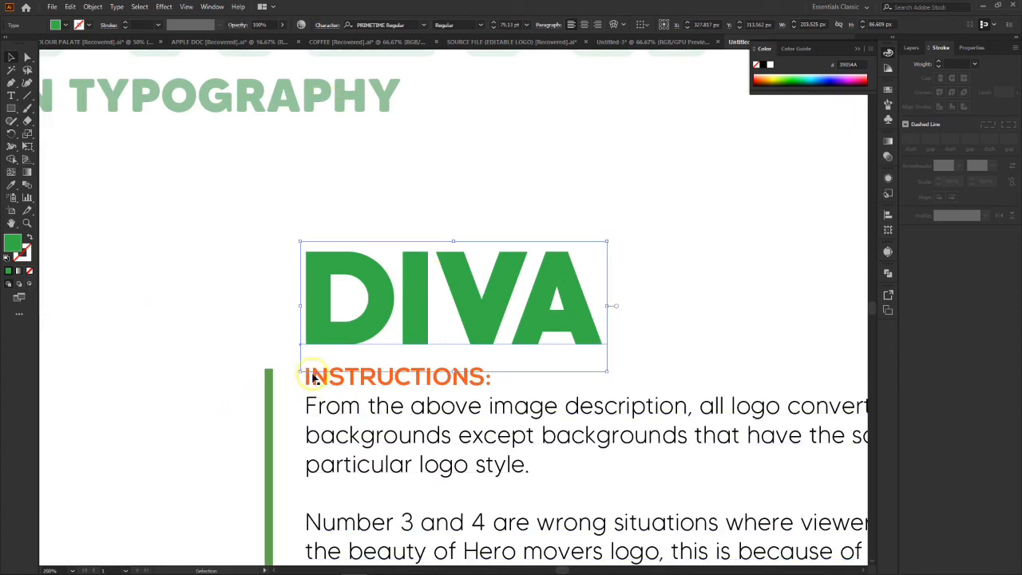
drag(317, 317, 353, 317)
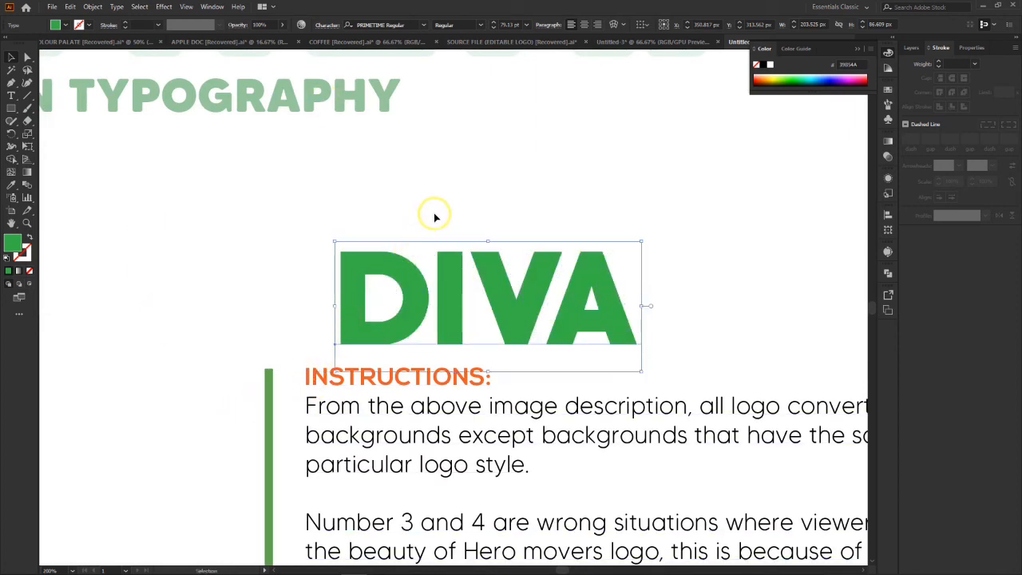
key(ctrl+minus)
key(ctrl+minus)
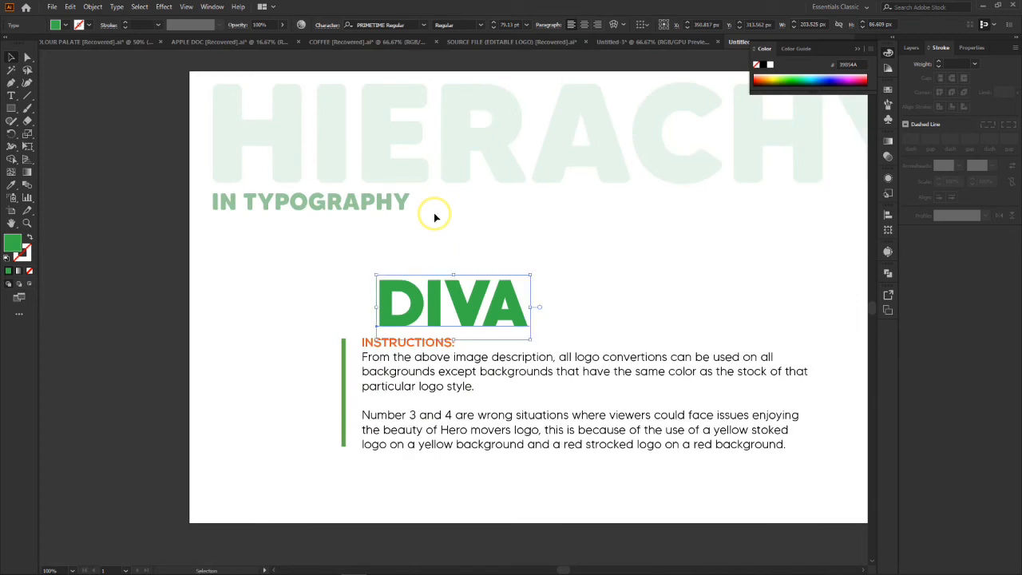
click(620, 275)
click(335, 415)
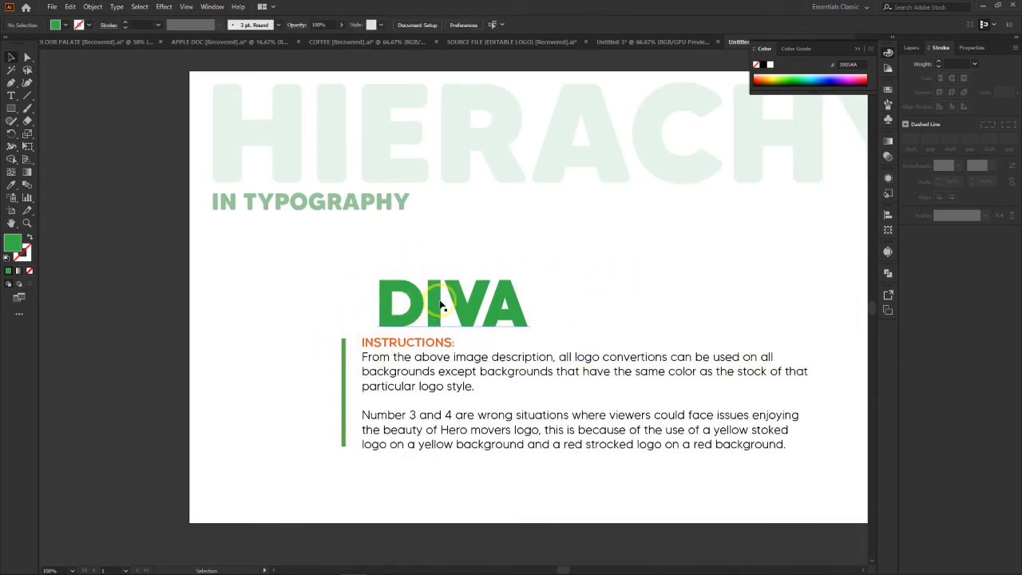
drag(440, 300, 423, 304)
Step: Try a centred layout by centre-aligning the instructions paragraph and placing the DIVA title centrally above it
click(418, 376)
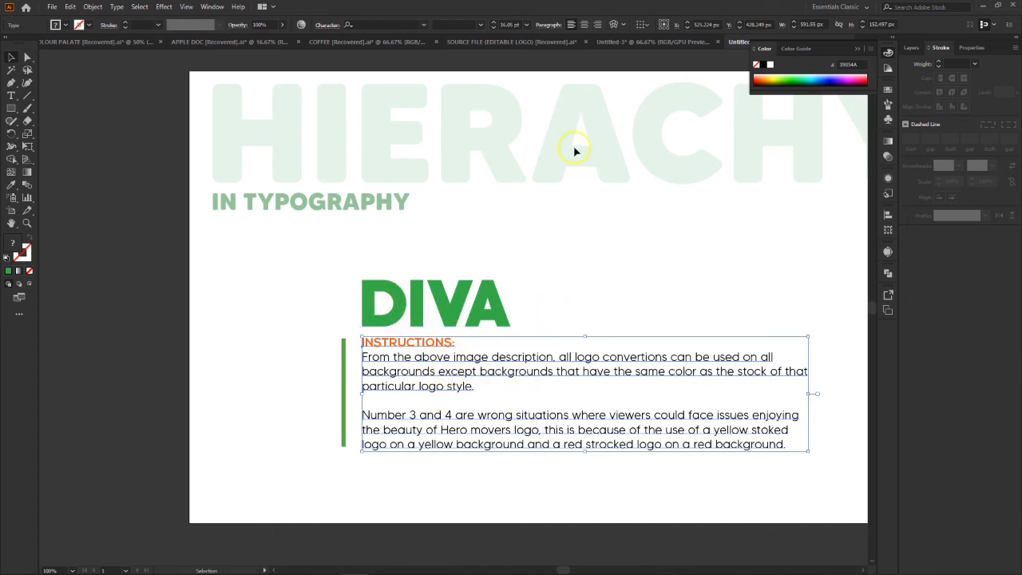
click(584, 25)
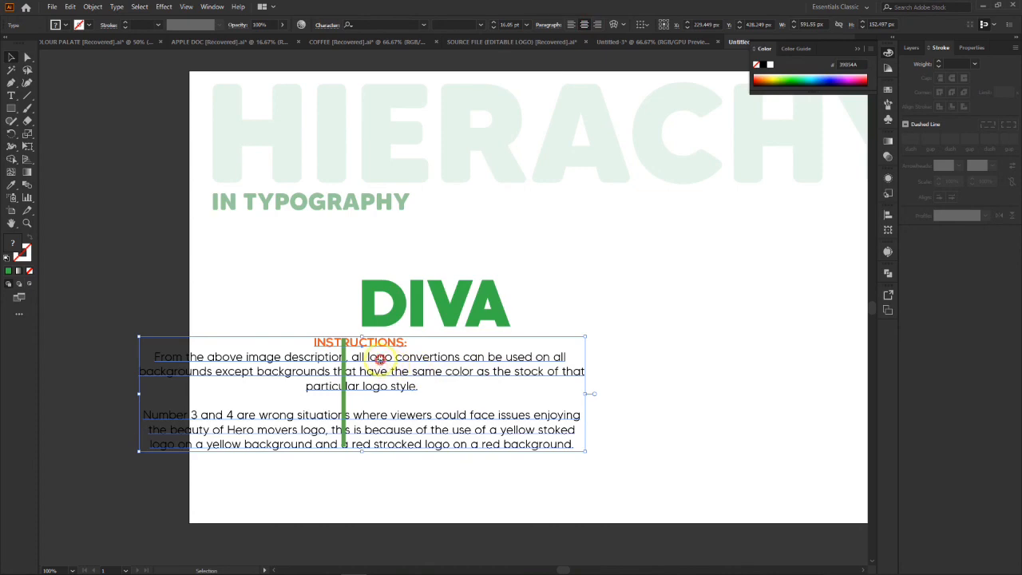
drag(371, 360, 592, 352)
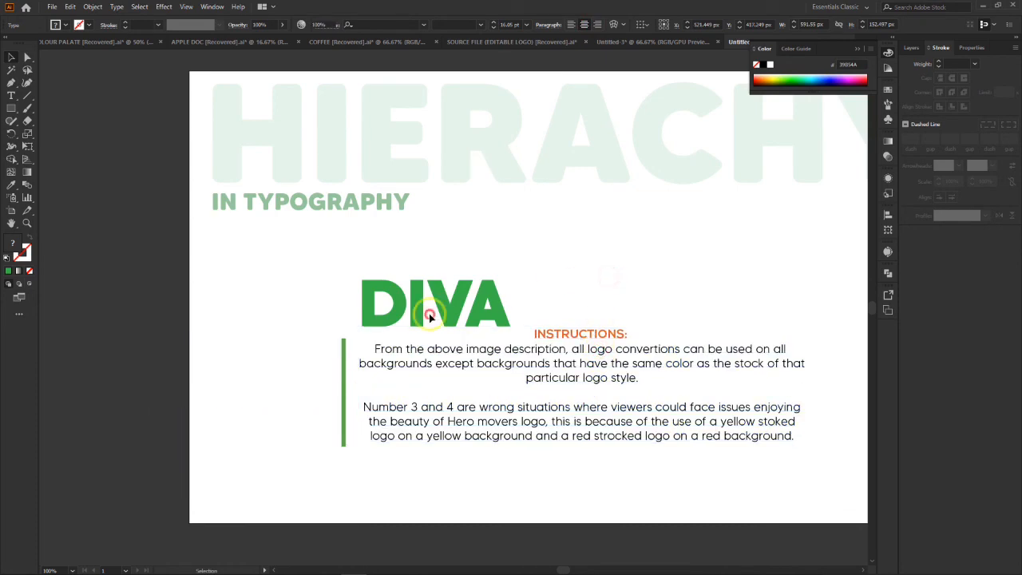
drag(423, 321, 582, 303)
click(778, 270)
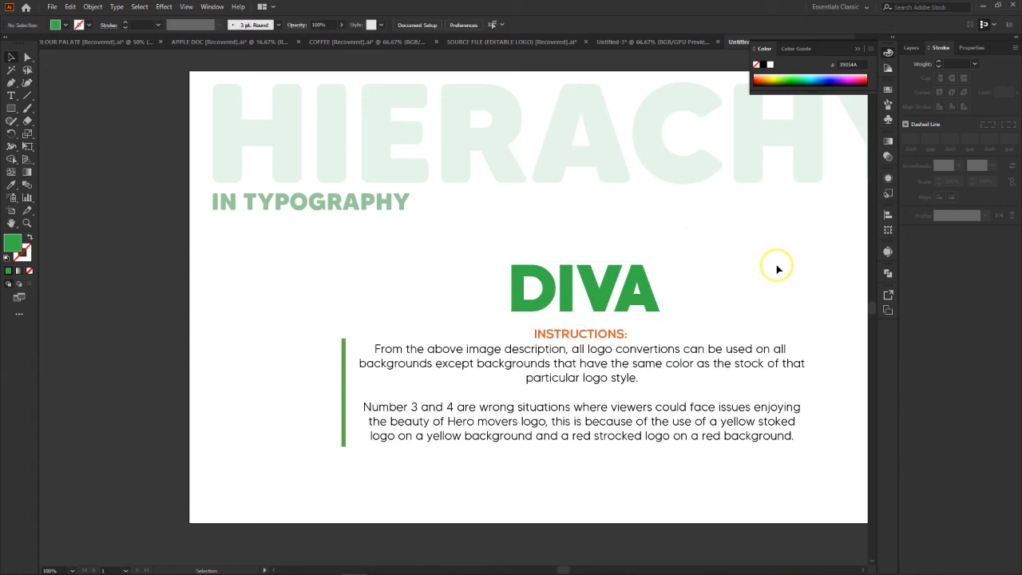
Step: Undo the centred layout to restore the left-aligned paragraph and DIVA title
key(ctrl+z)
key(ctrl+z)
key(ctrl+z)
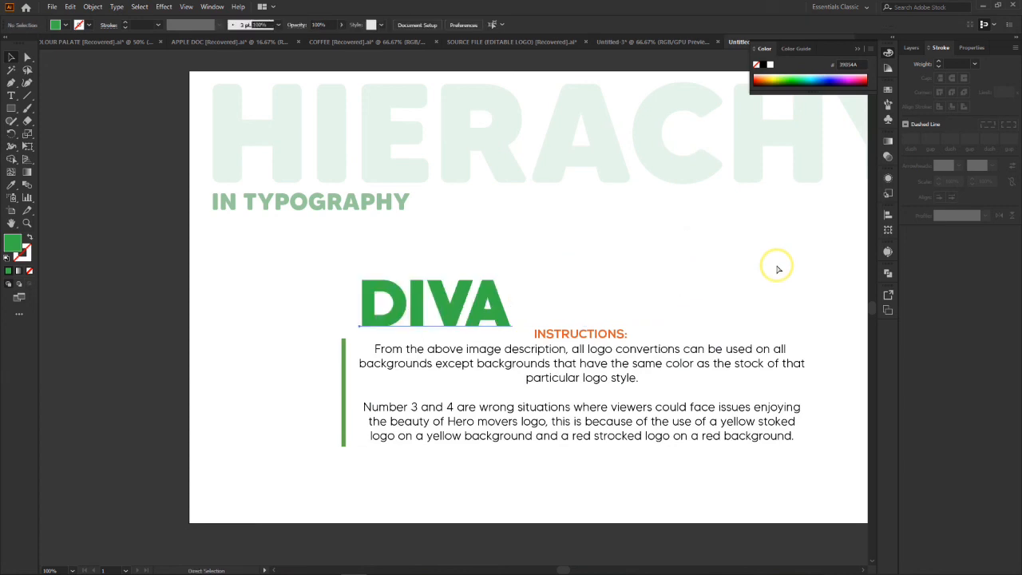
click(628, 319)
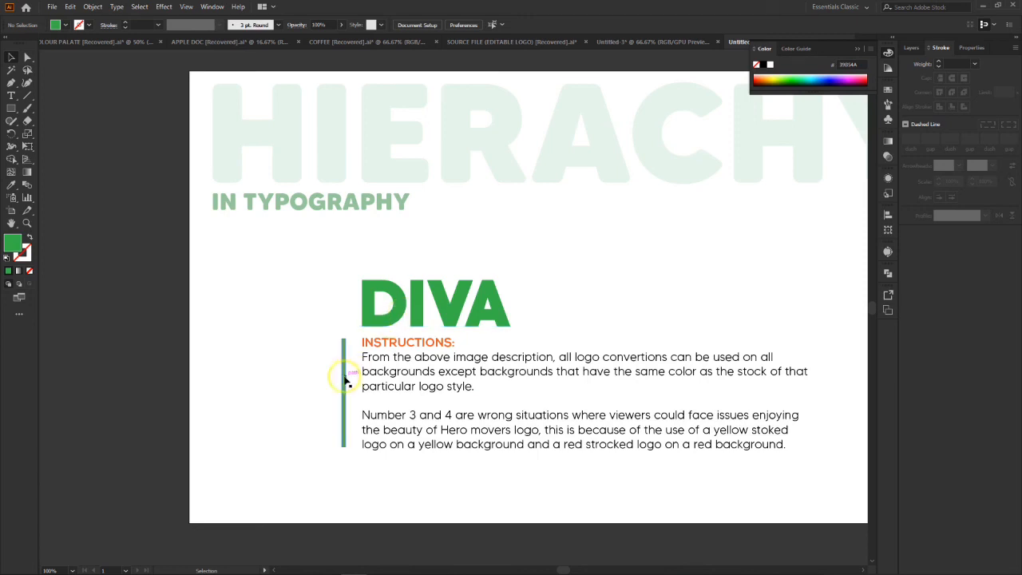
Step: Place a copy of the green bar beside the DIVA title, about 61 px tall, and fill it with orange FF6C08
drag(346, 382, 344, 257)
drag(346, 219, 347, 281)
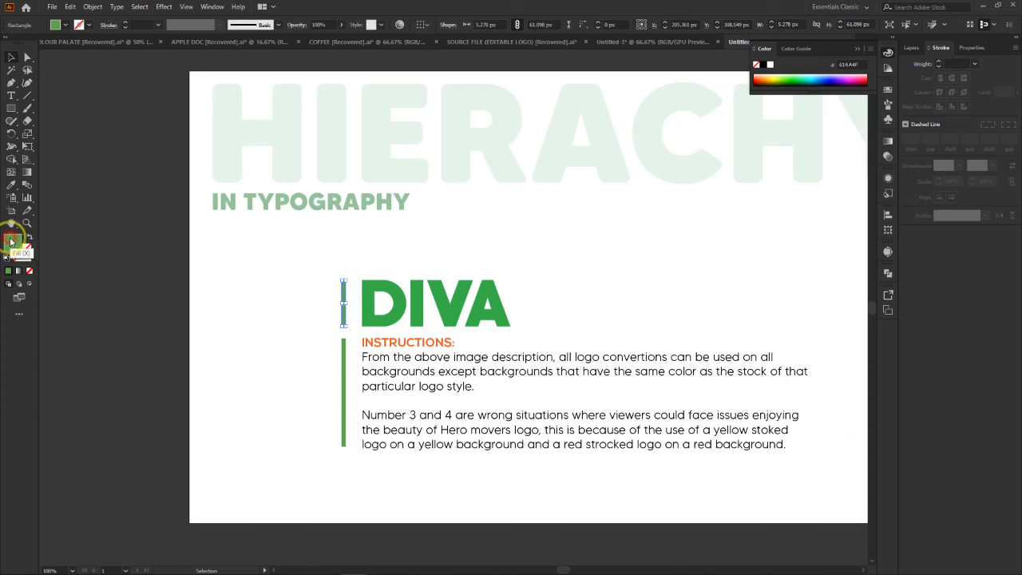
double_click(11, 241)
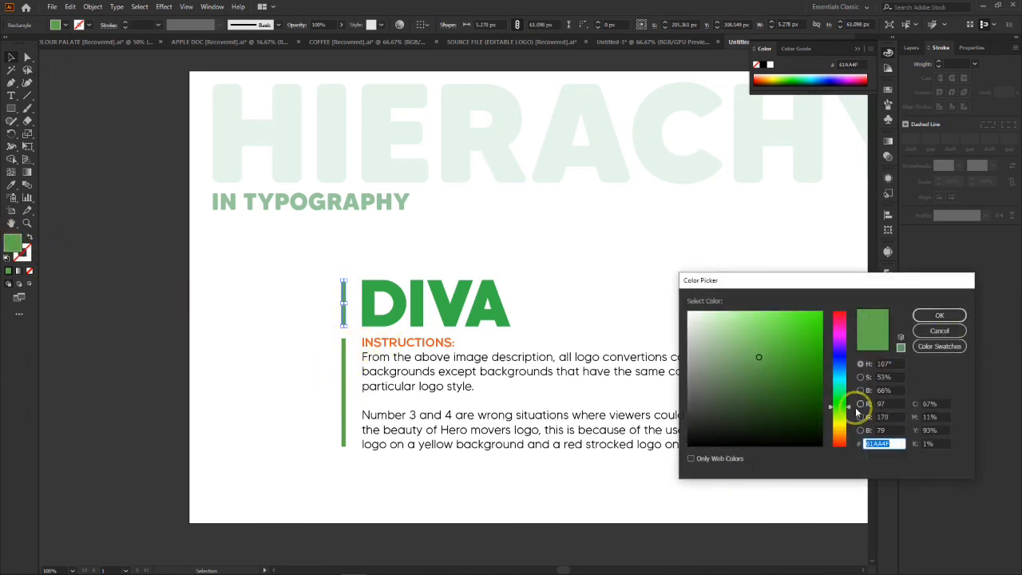
click(839, 438)
drag(826, 380, 822, 299)
click(951, 316)
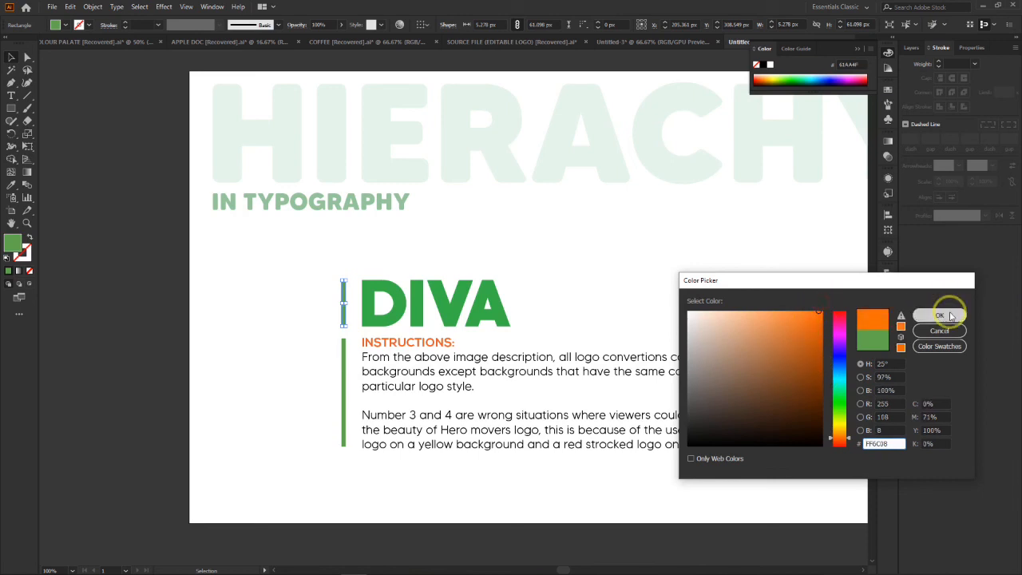
click(629, 285)
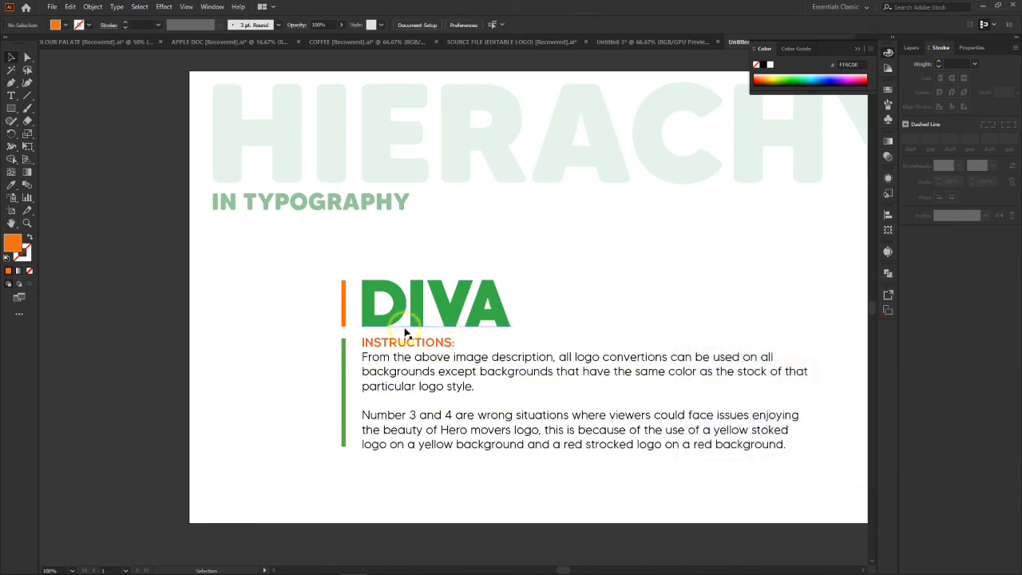
drag(309, 265, 578, 318)
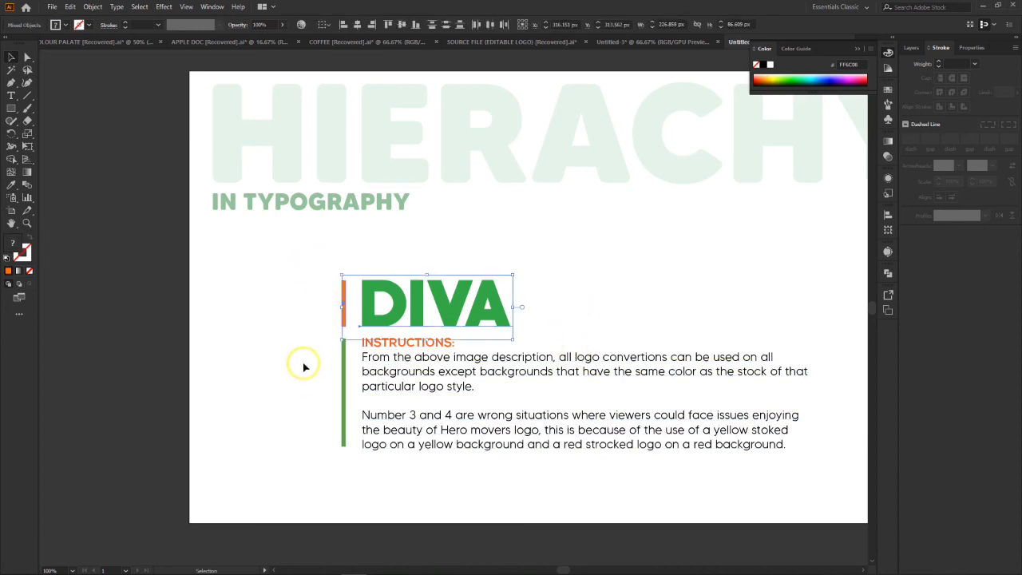
shift+click(584, 327)
click(578, 249)
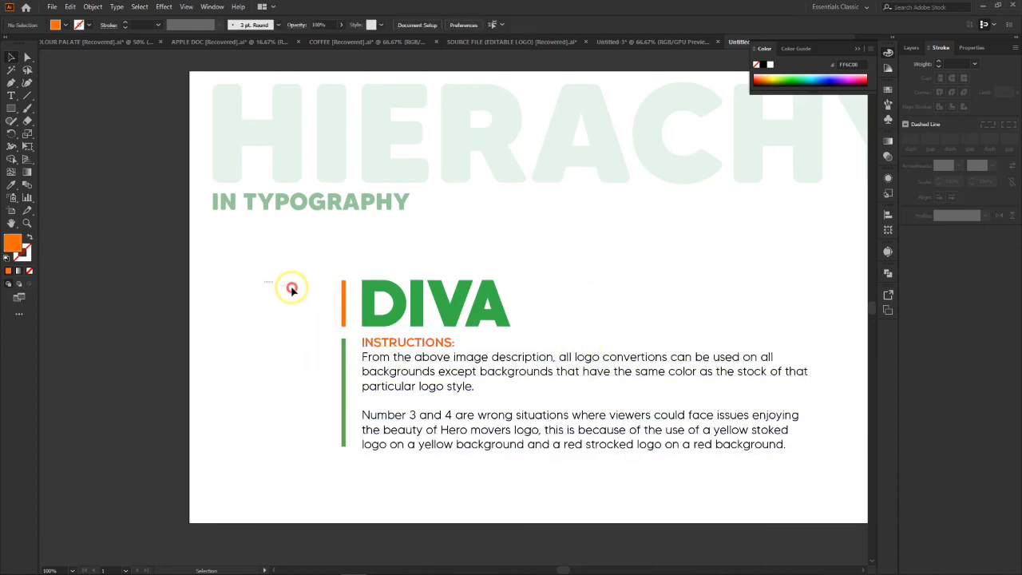
drag(290, 287, 491, 316)
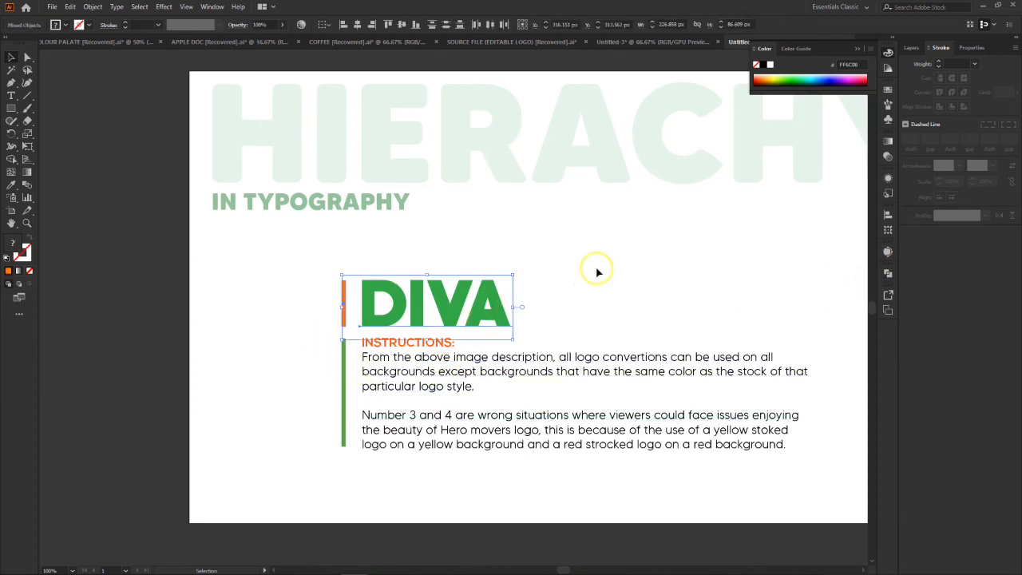
click(535, 261)
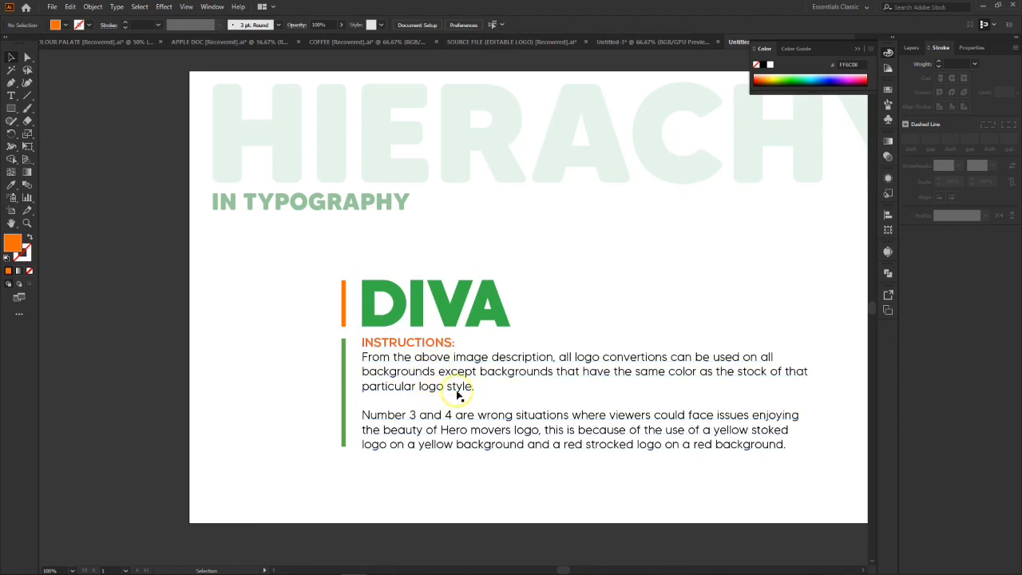
click(11, 96)
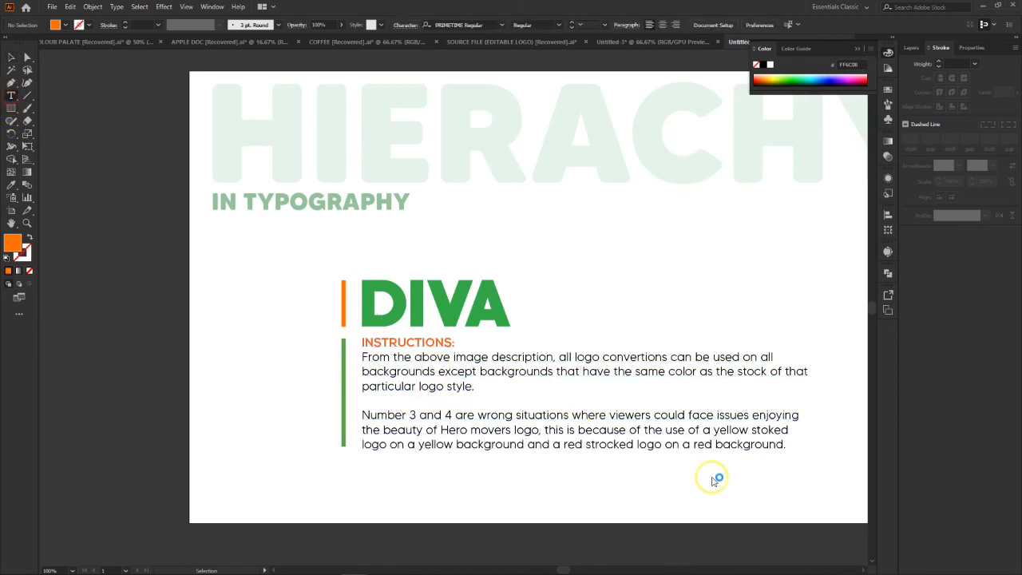
click(789, 450)
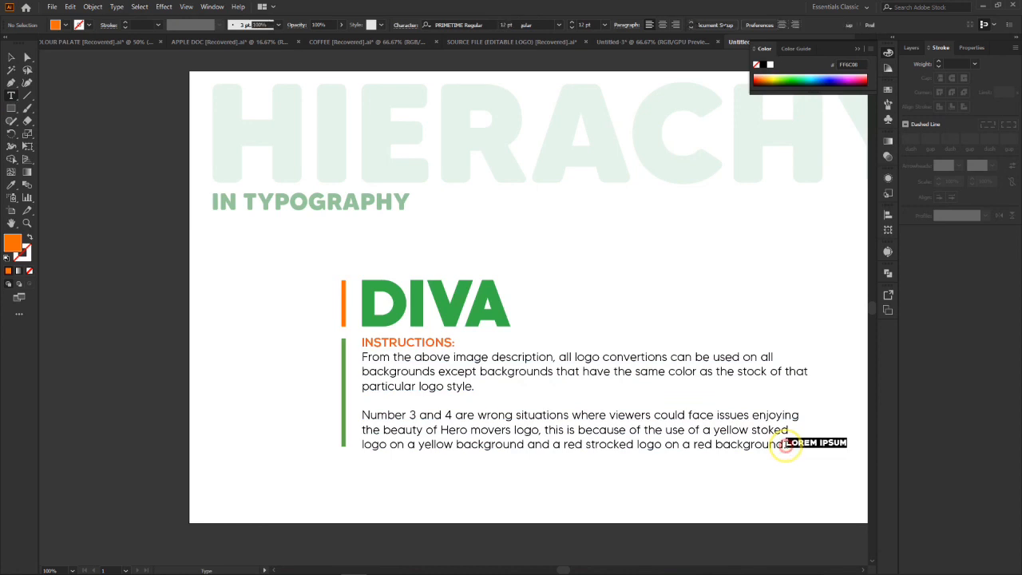
click(11, 58)
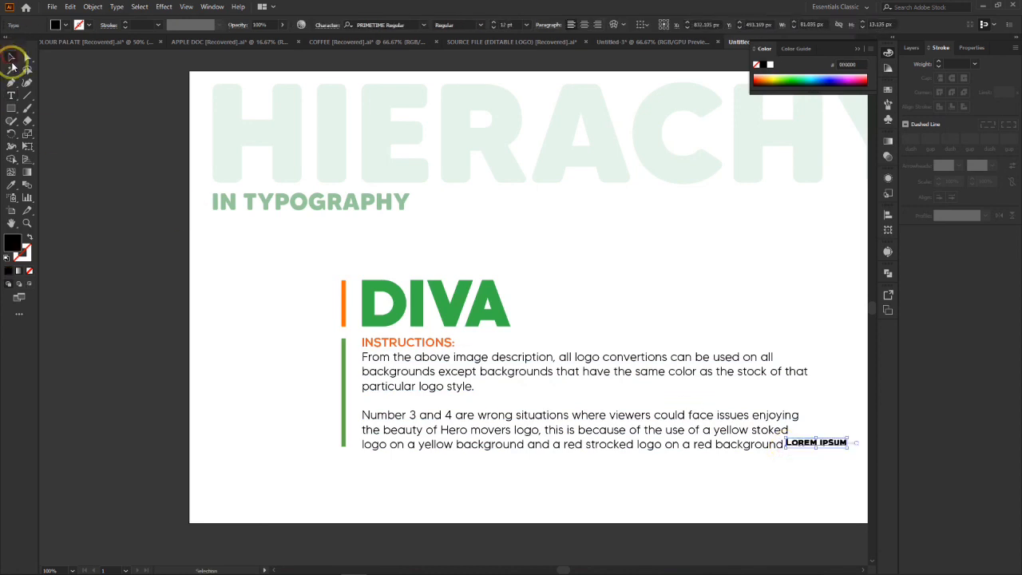
key(Delete)
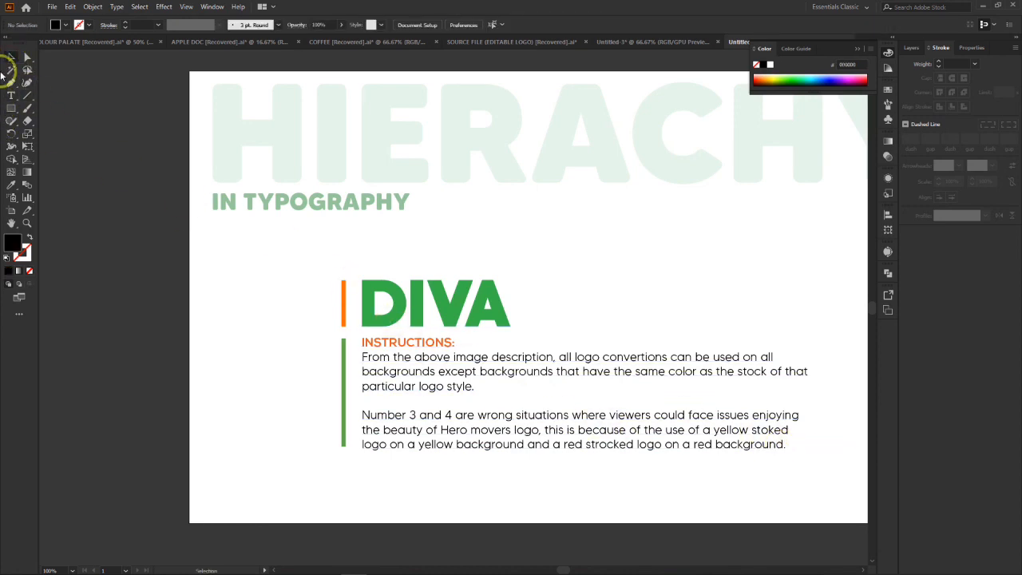
Step: Recolour both body paragraphs below the INSTRUCTIONS: heading with the mid-grey swatch 808080
click(12, 95)
click(711, 417)
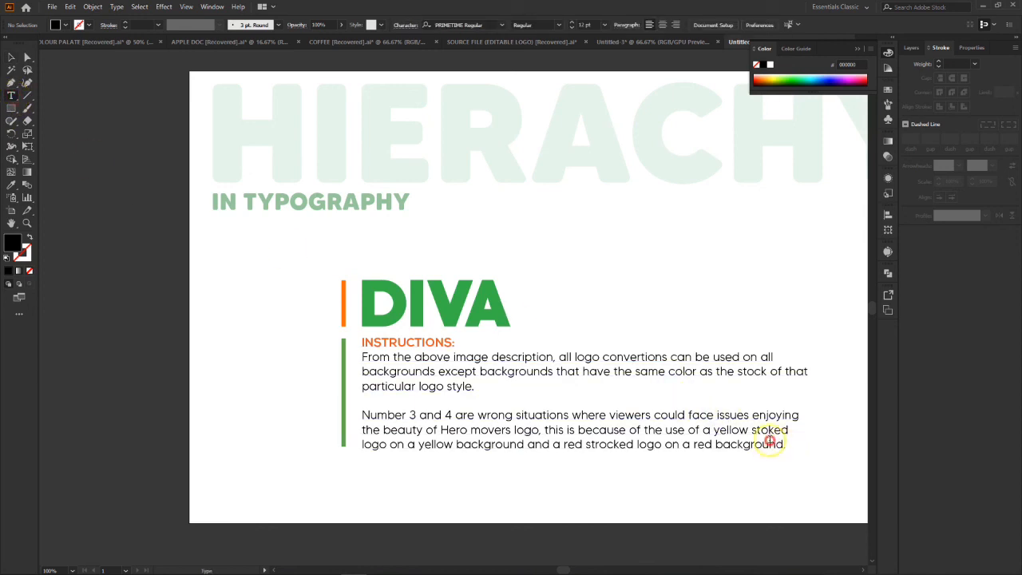
drag(771, 445, 357, 355)
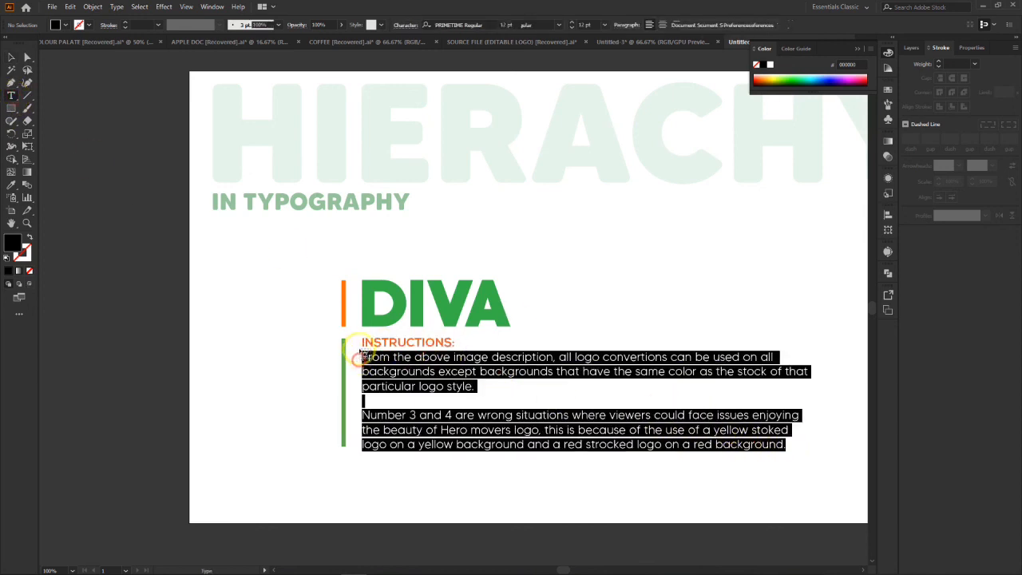
click(60, 25)
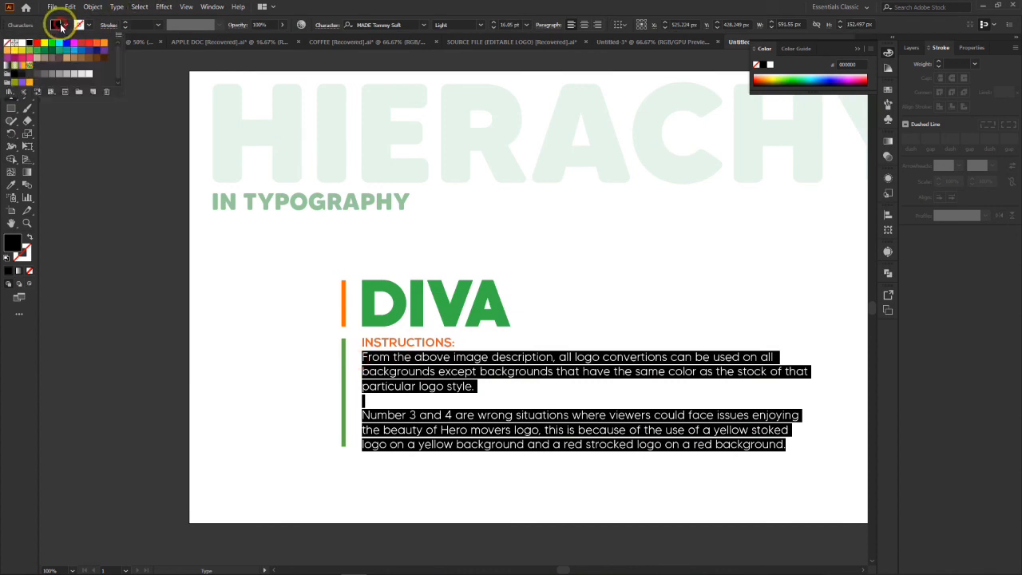
click(53, 74)
key(Escape)
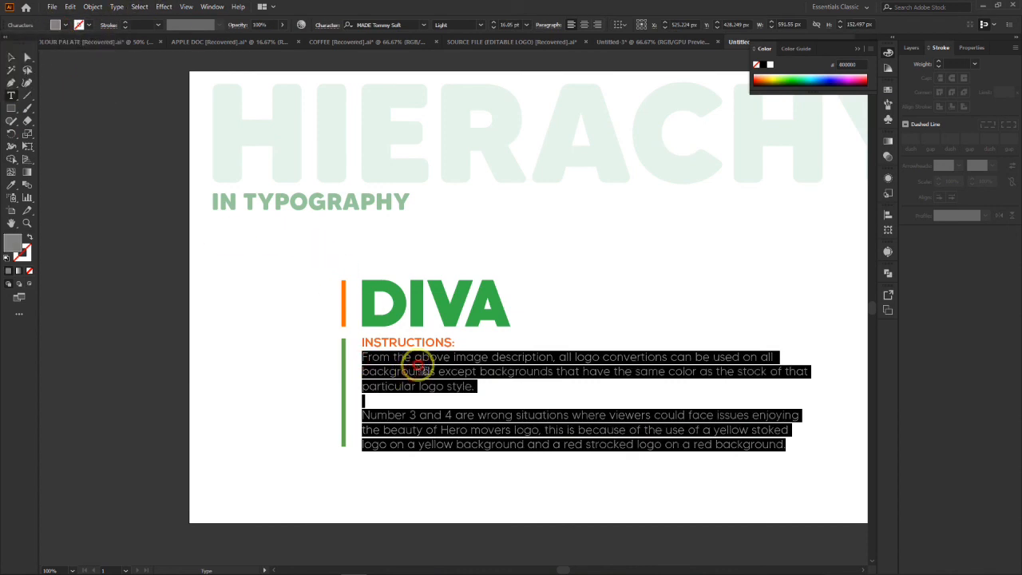
key(Escape)
Step: Review the DIVA typography layout as a whole and up close, and return to the logo design hierarchy document
key(ctrl+minus)
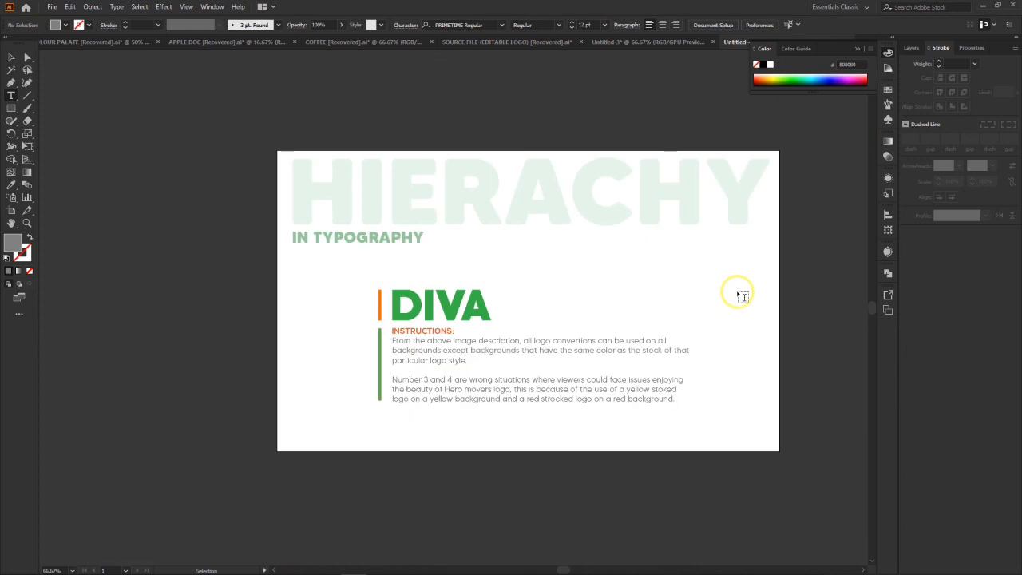
click(30, 55)
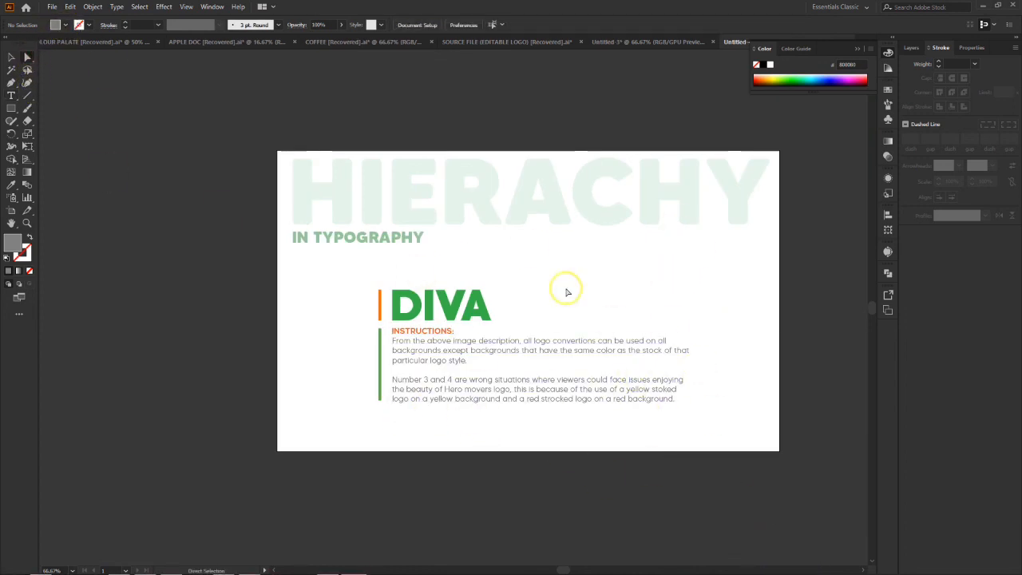
key(ctrl+plus)
key(ctrl+plus)
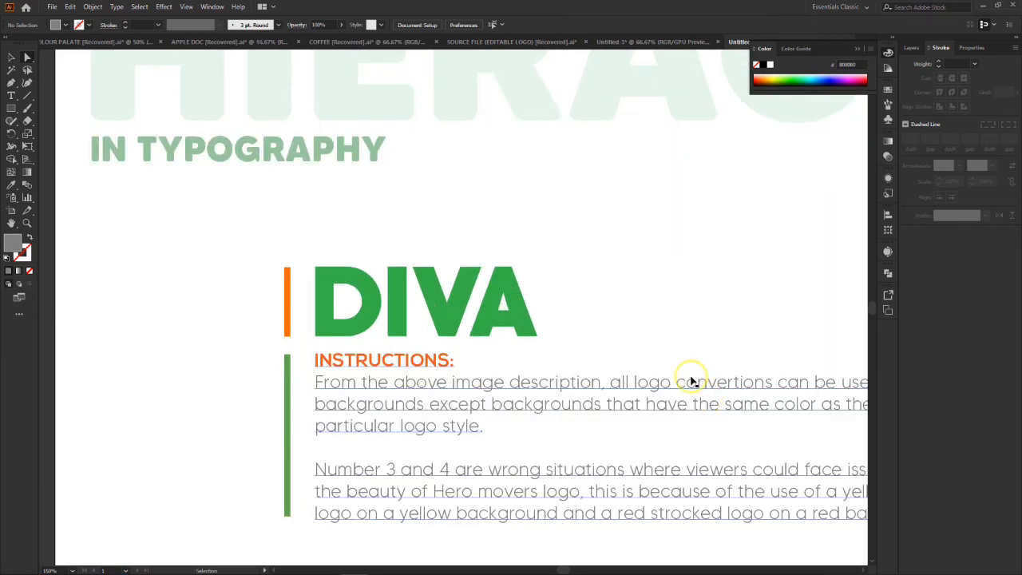
scroll(691, 382, right, 5)
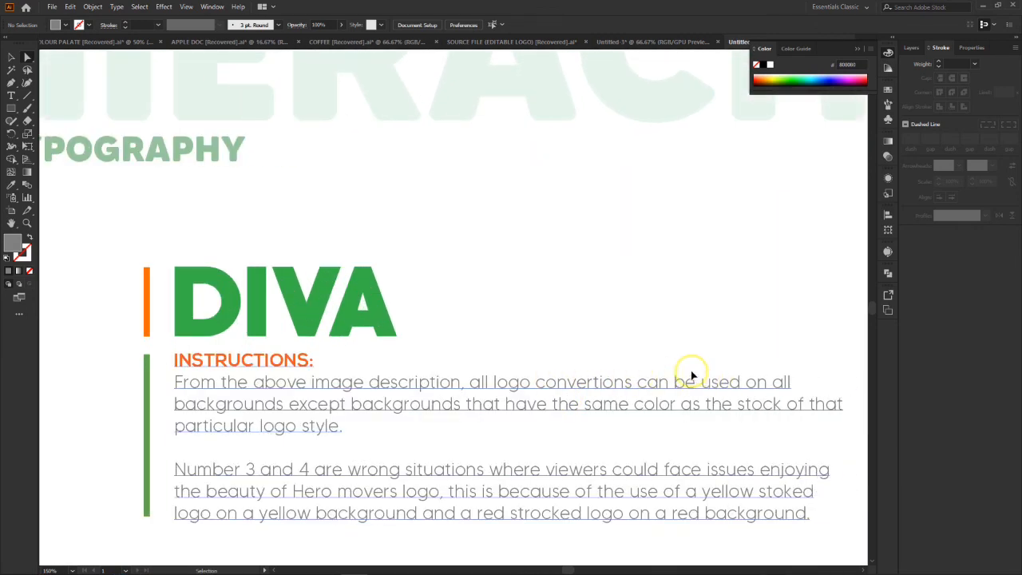
scroll(692, 376, right, 2)
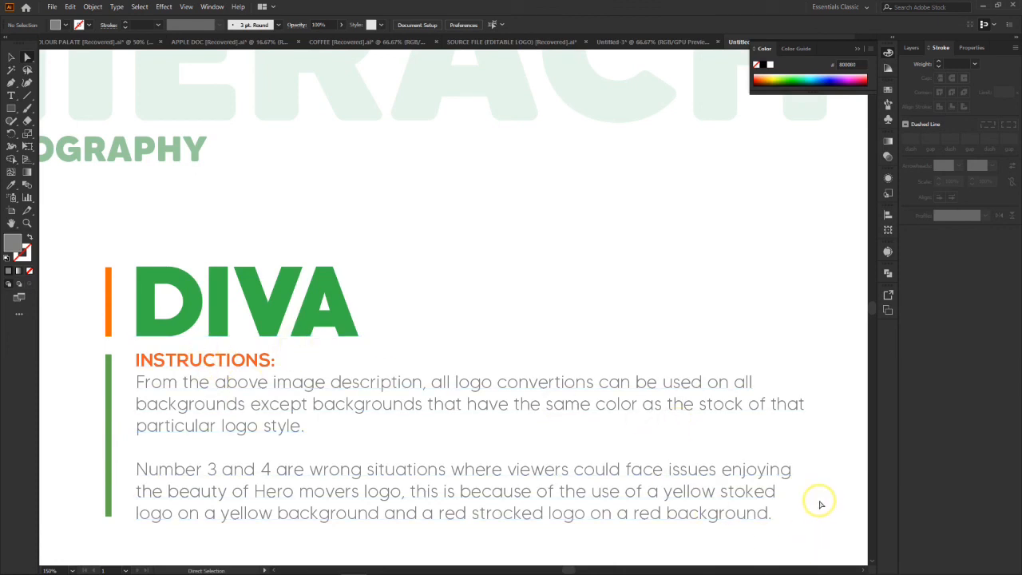
key(ctrl+0)
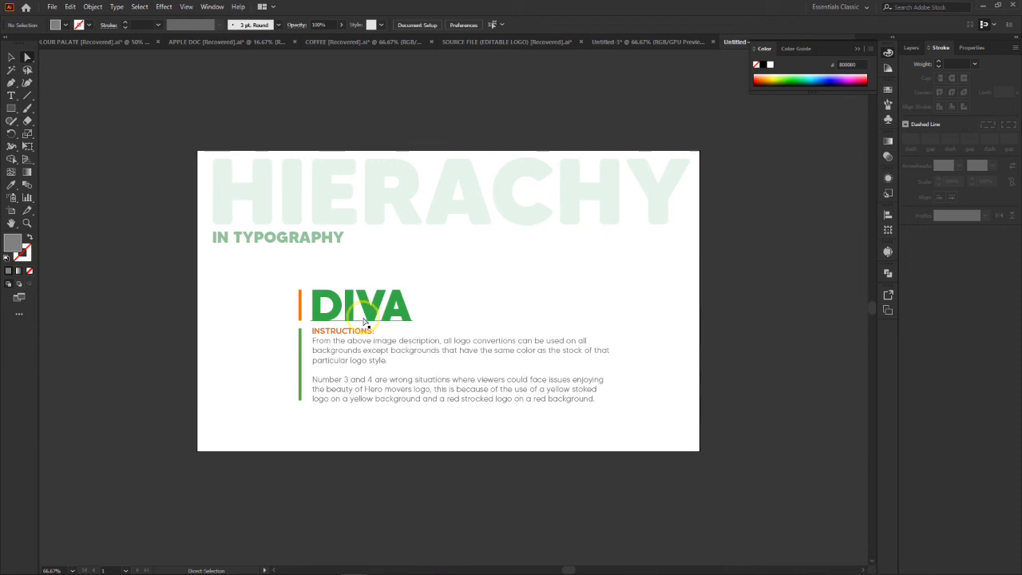
click(617, 44)
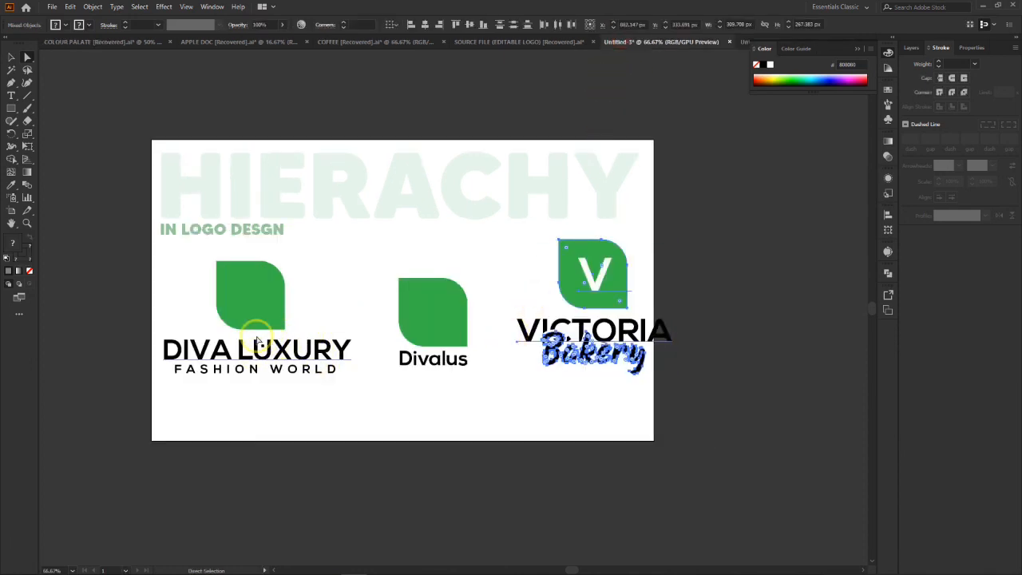
Step: Review the Divalus wordmark in the logo comparison and the whole DIVA text block with its accent bars in the typography document
click(532, 281)
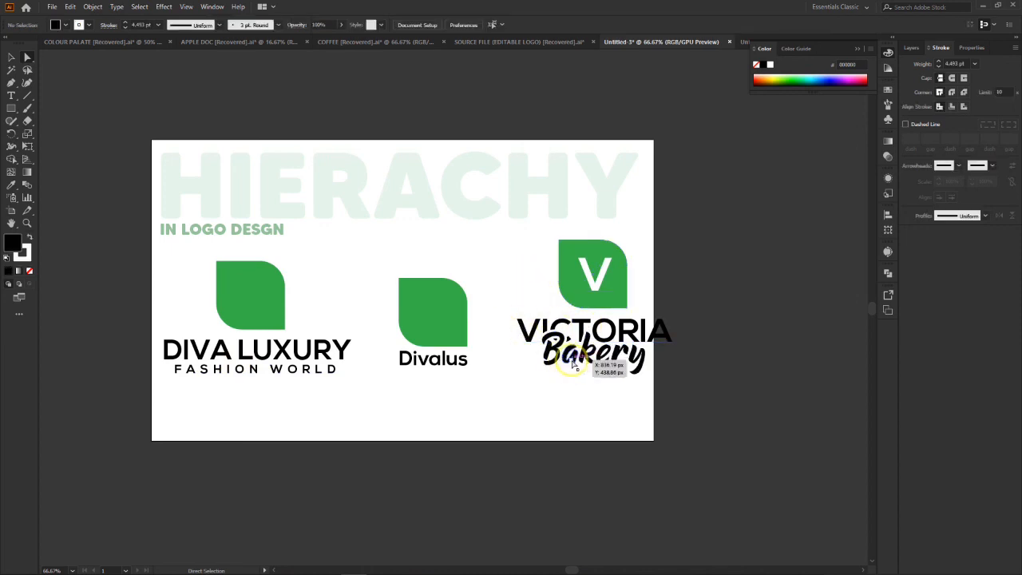
click(423, 355)
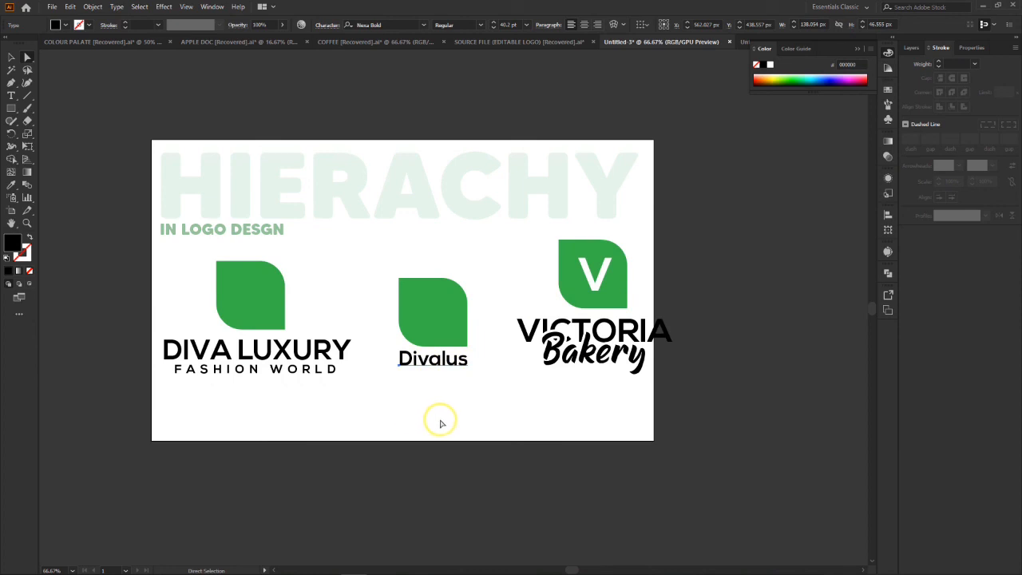
click(745, 41)
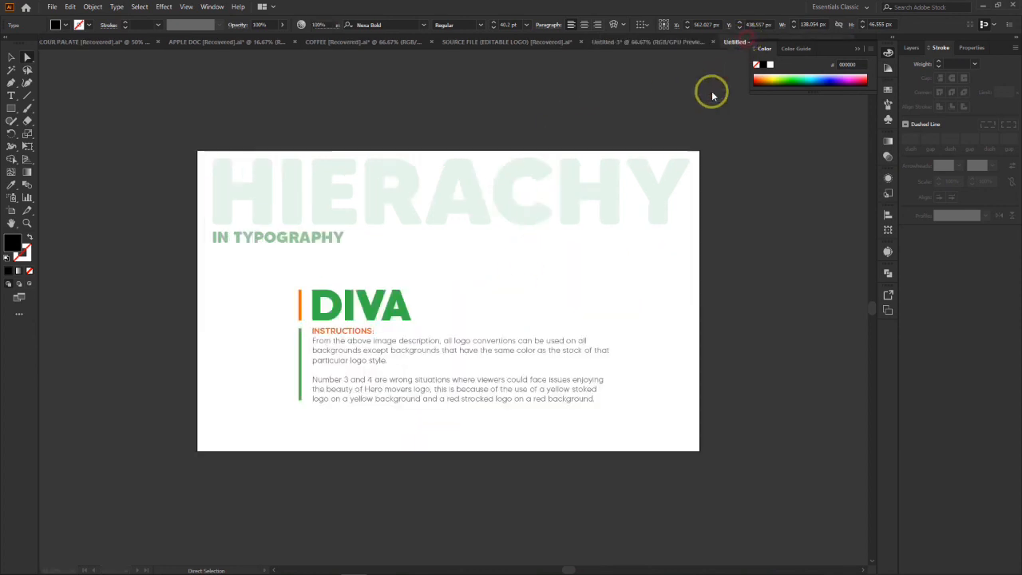
drag(254, 266, 676, 439)
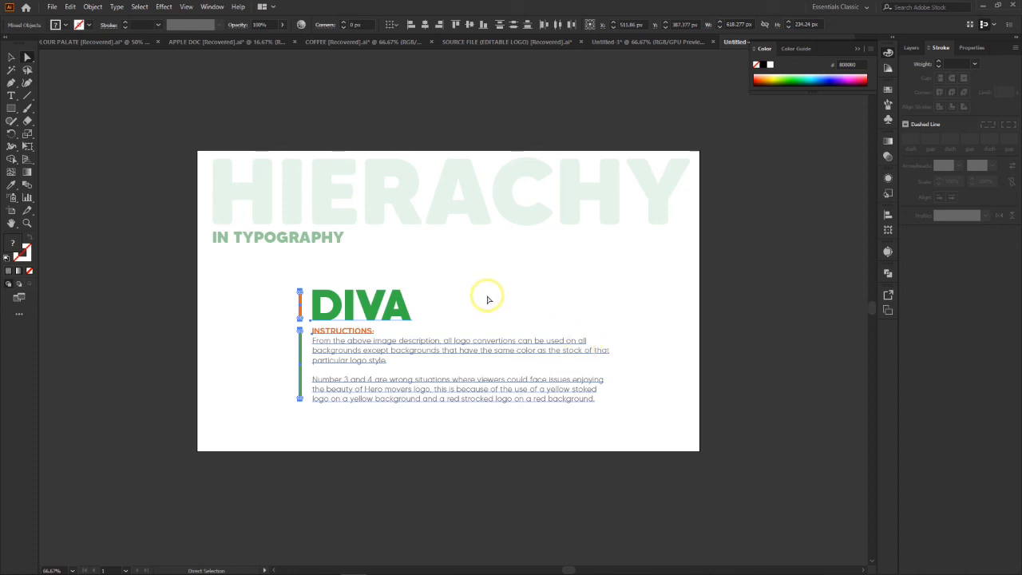
click(502, 278)
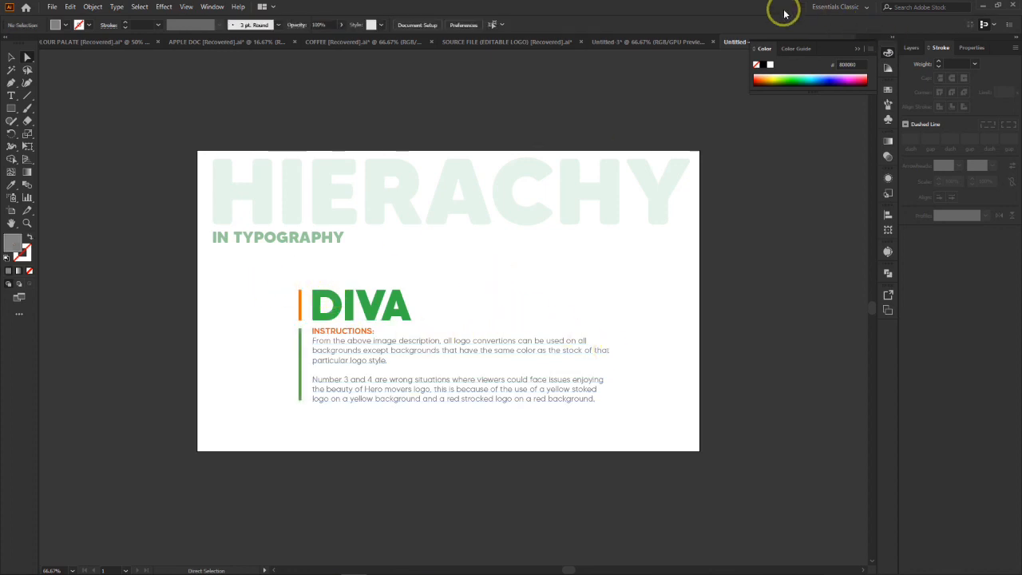
Step: Return to the logo design hierarchy document and select the green leaf shape above DIVA LUXURY for examination
click(675, 44)
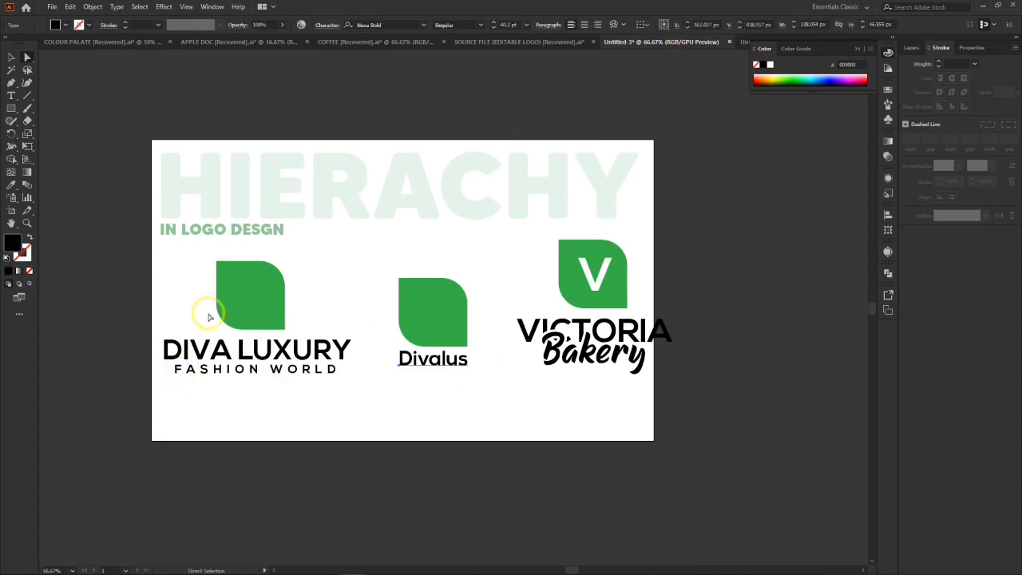
click(255, 293)
click(259, 300)
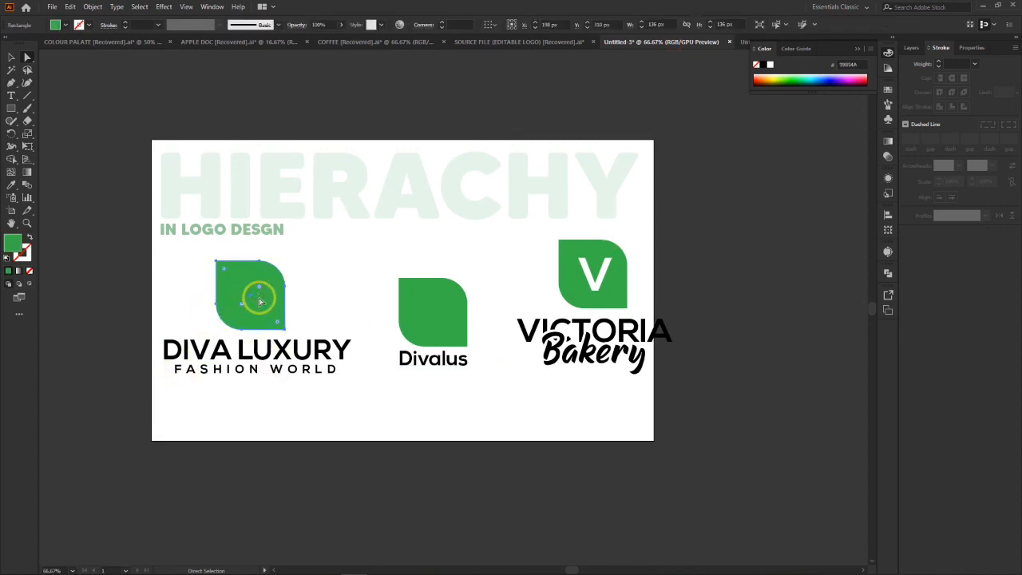